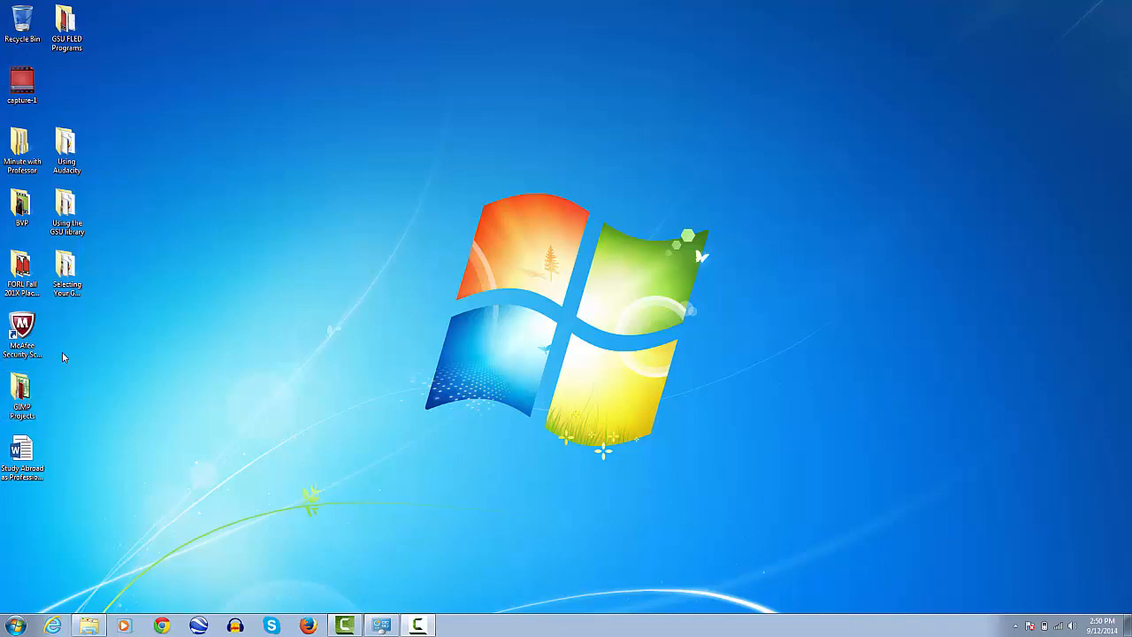
Open the GIMP Projects folder on the desktop, maximize it, and open the Blue_Tshirt image for editing in GIMP
double_click(26, 403)
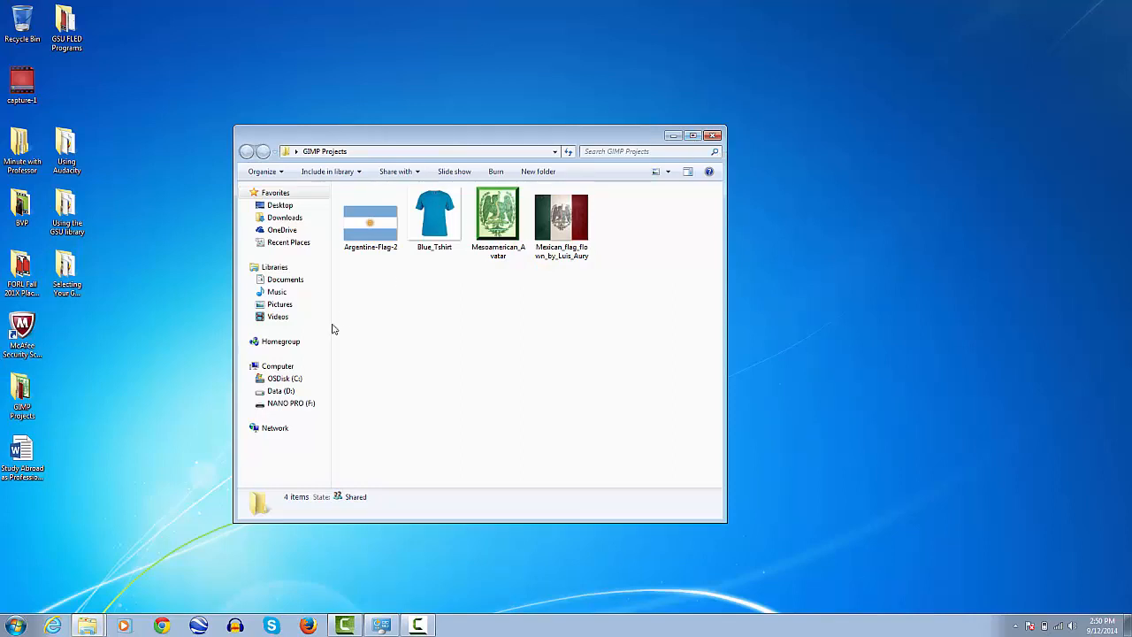
click(385, 228)
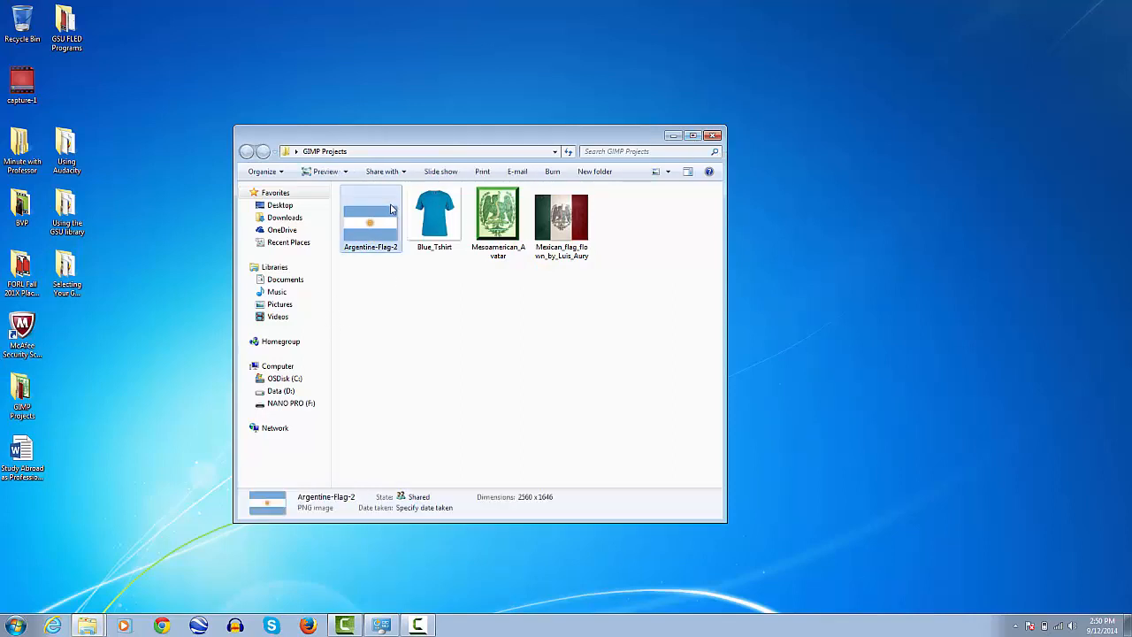
click(438, 247)
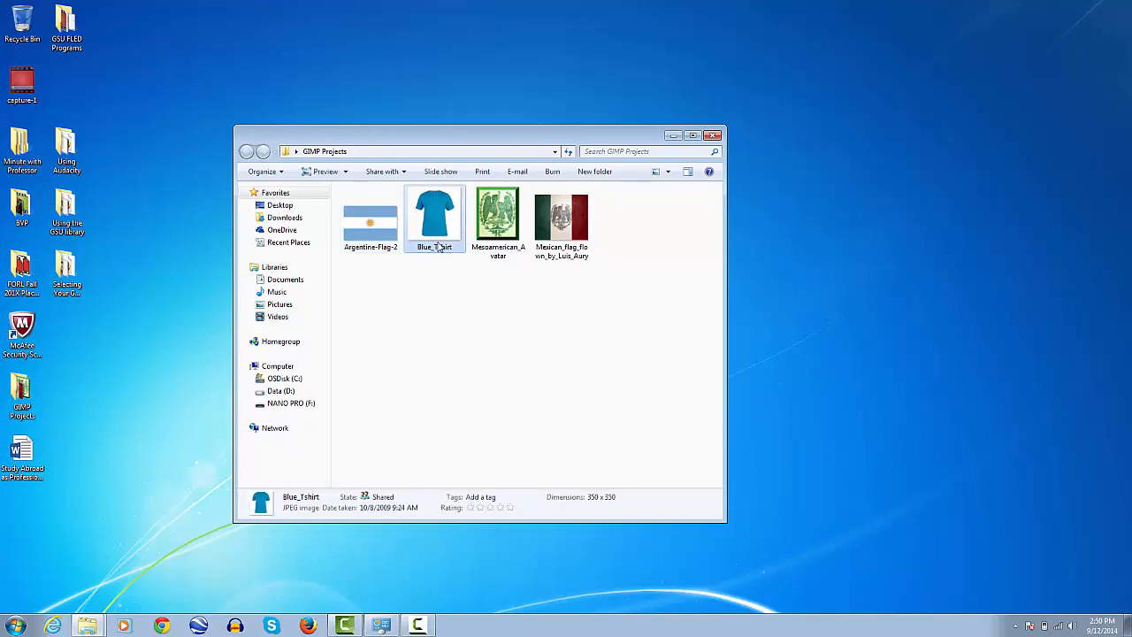
click(693, 135)
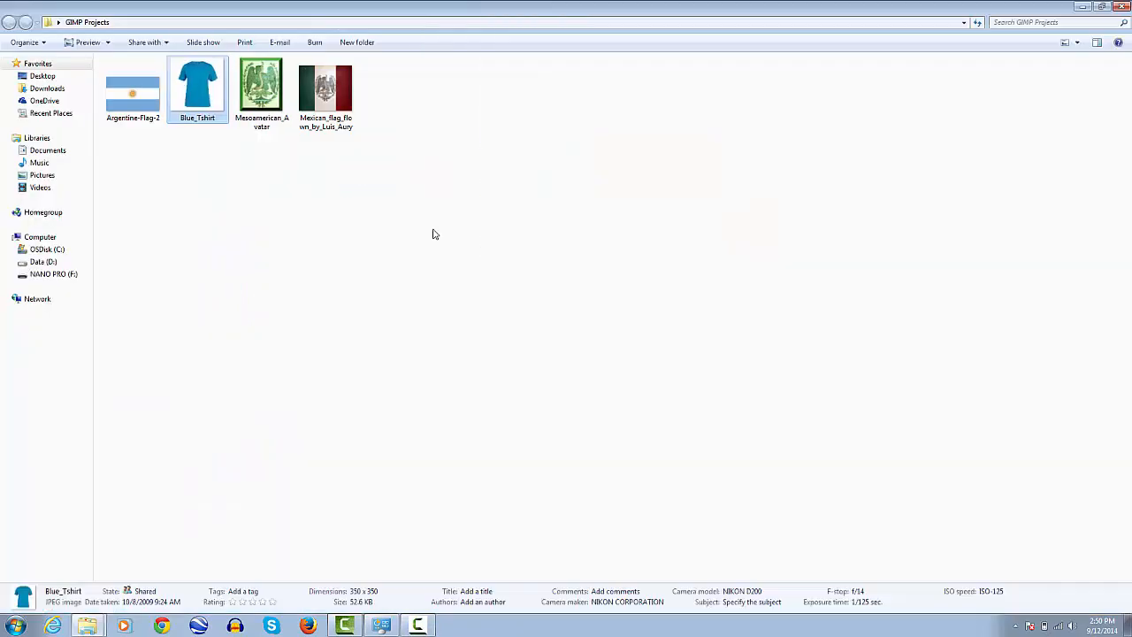
right_click(191, 105)
click(215, 123)
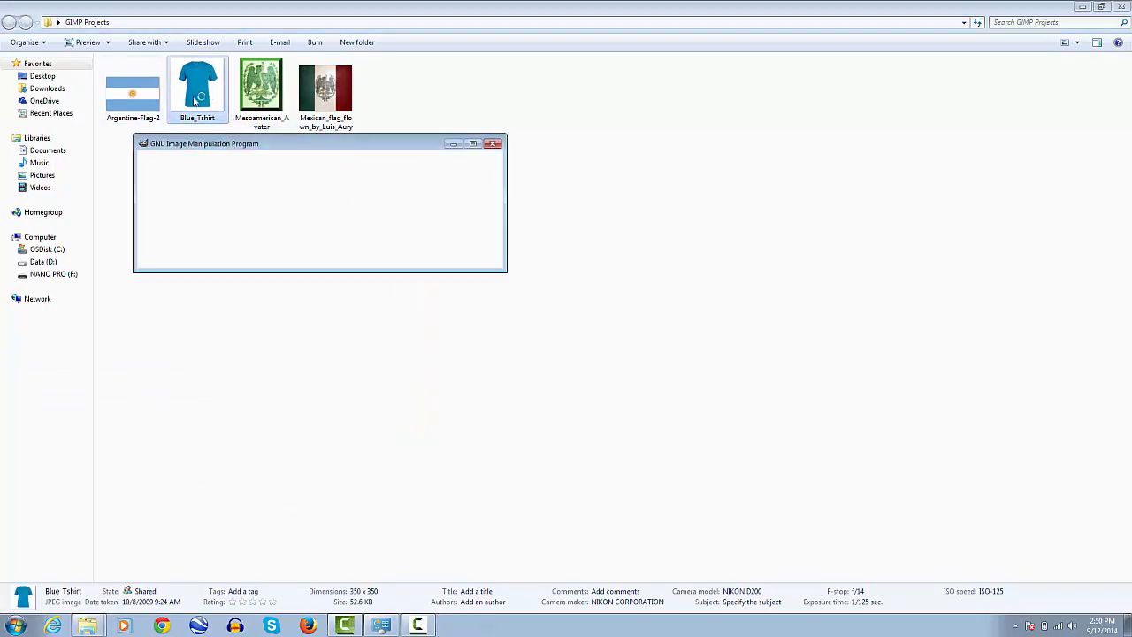
Open the Argentine-Flag-2 image for editing in GIMP and minimize the folder window
right_click(144, 102)
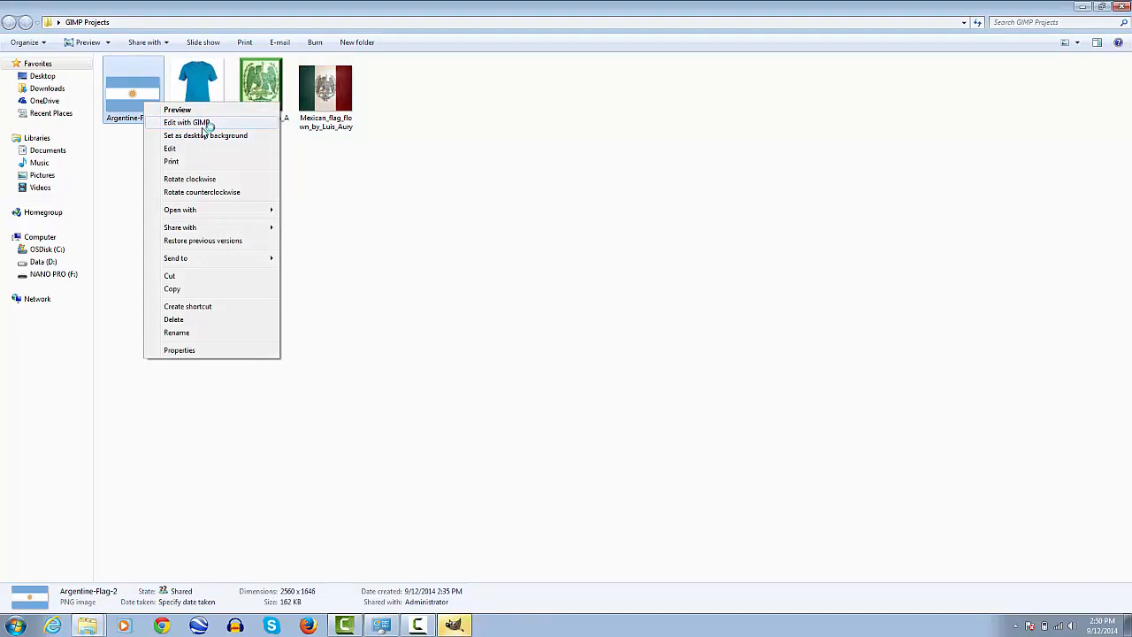
click(209, 122)
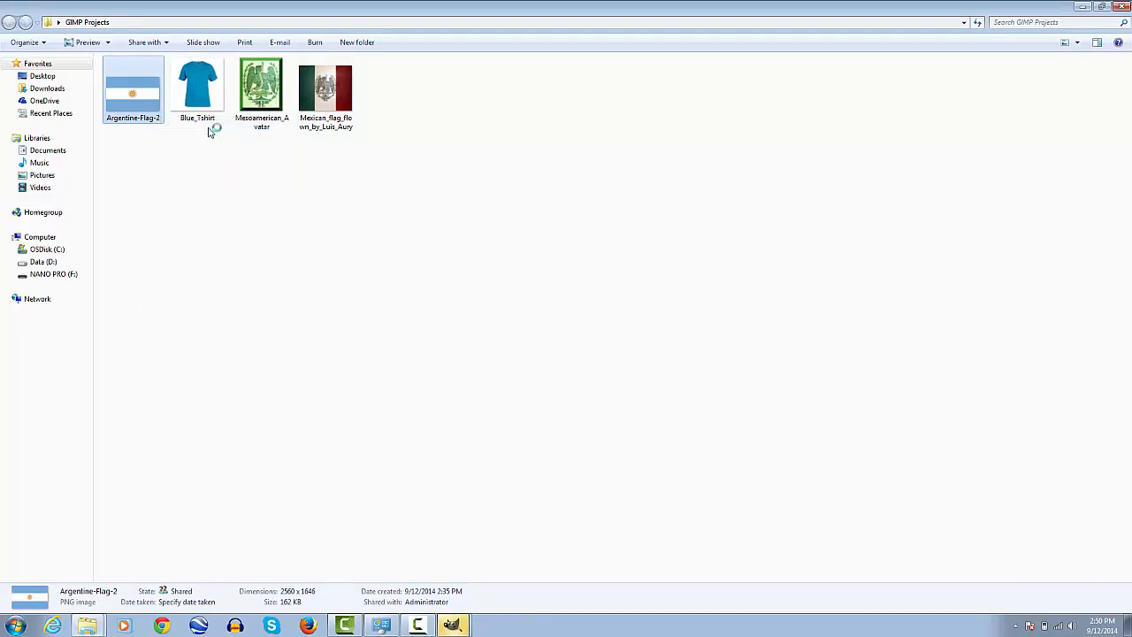
click(1086, 6)
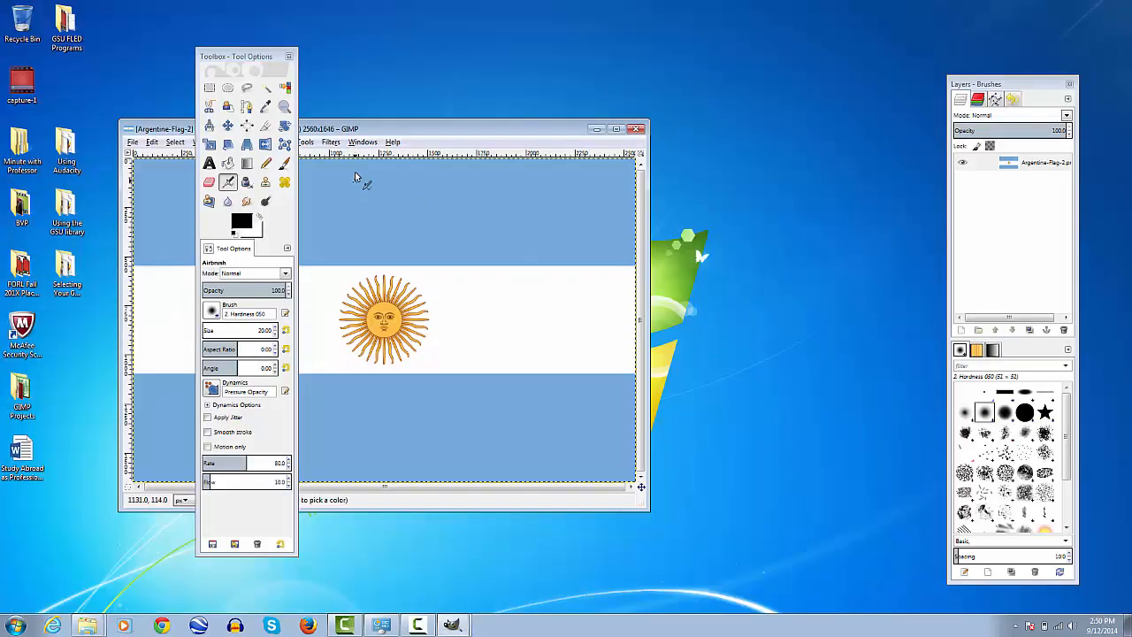
Arrange the flag and T-shirt image windows side by side so both images are accessible
drag(378, 129, 785, 28)
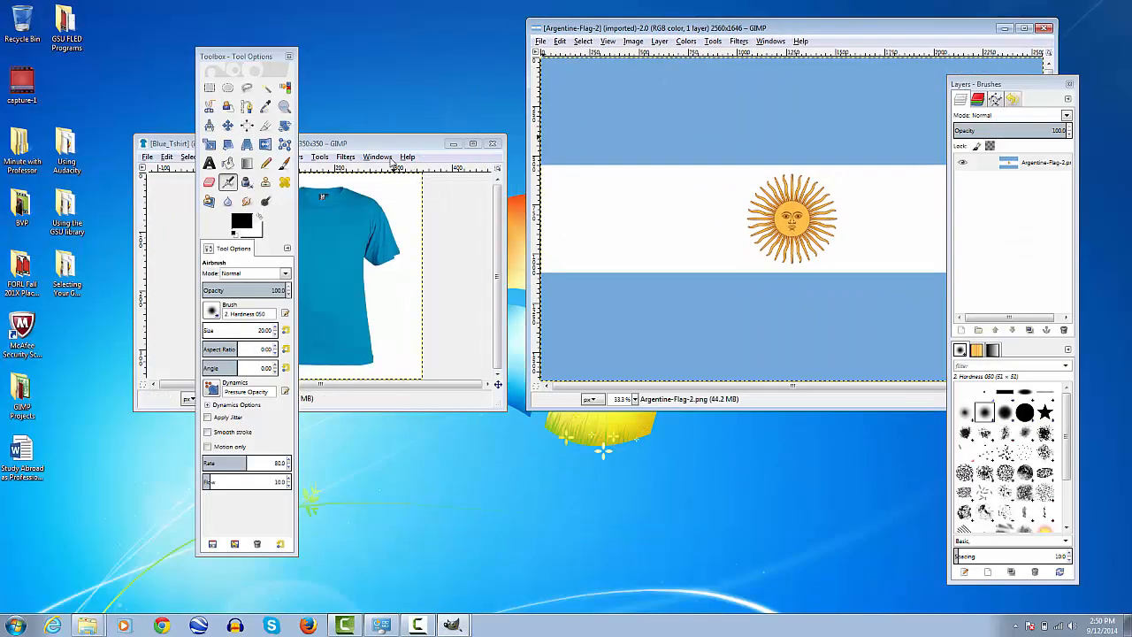
drag(391, 148, 368, 185)
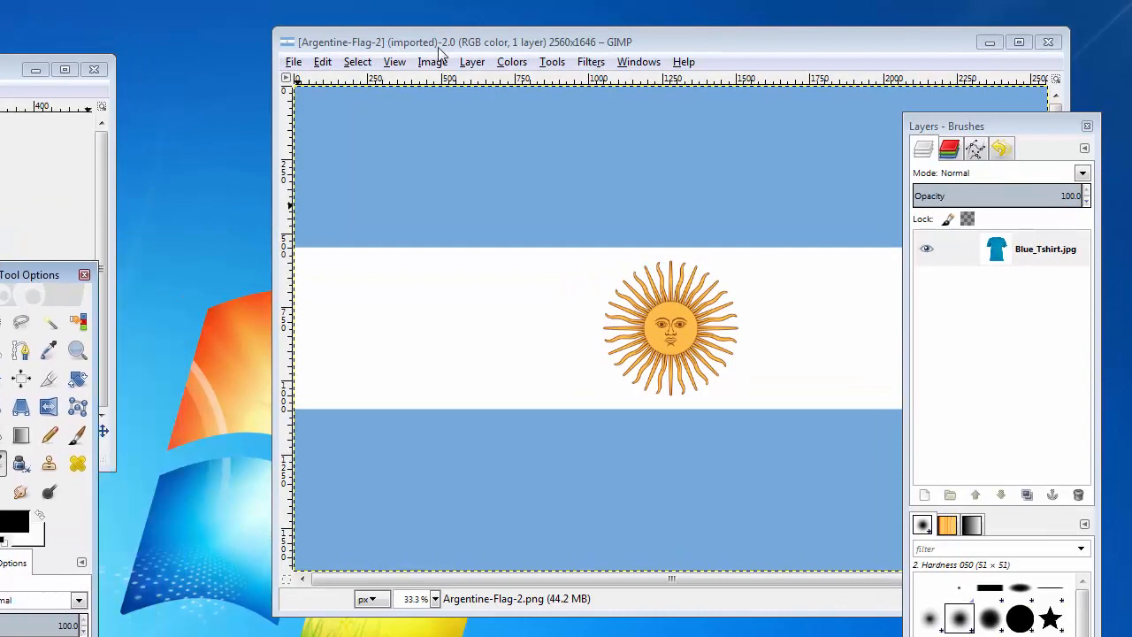
drag(439, 53, 393, 49)
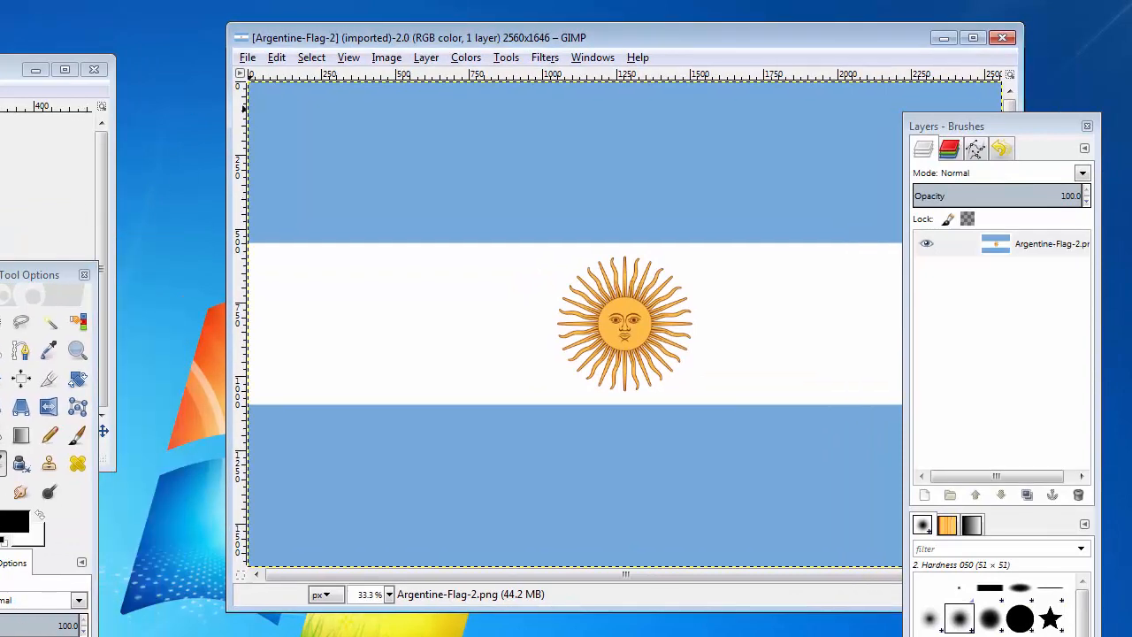
click(248, 57)
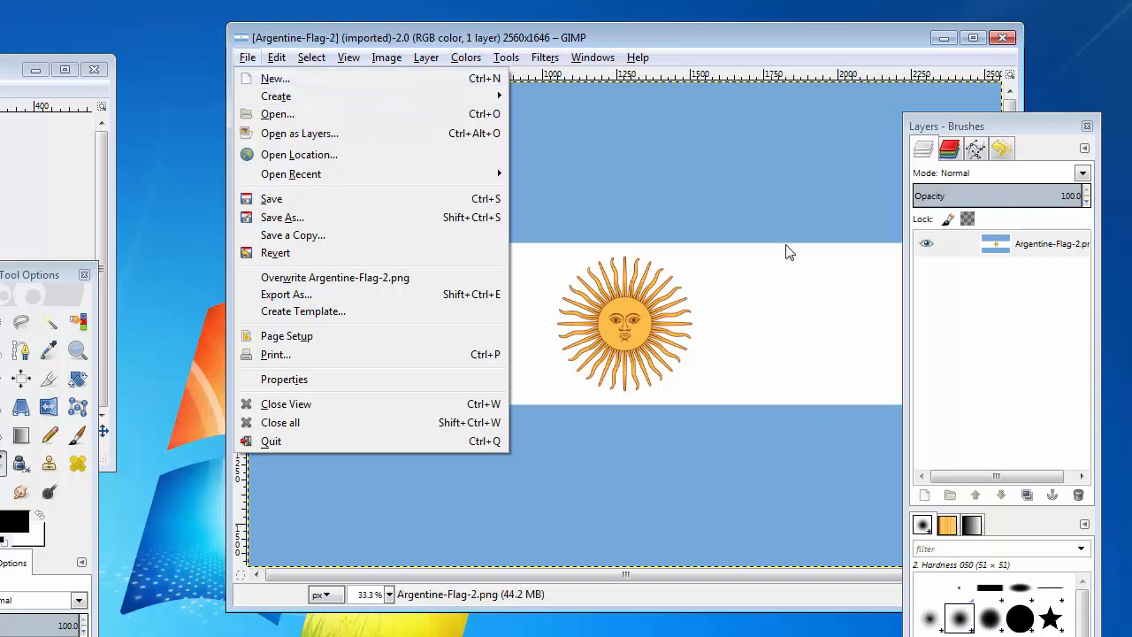
mouse_move(619, 59)
click(631, 34)
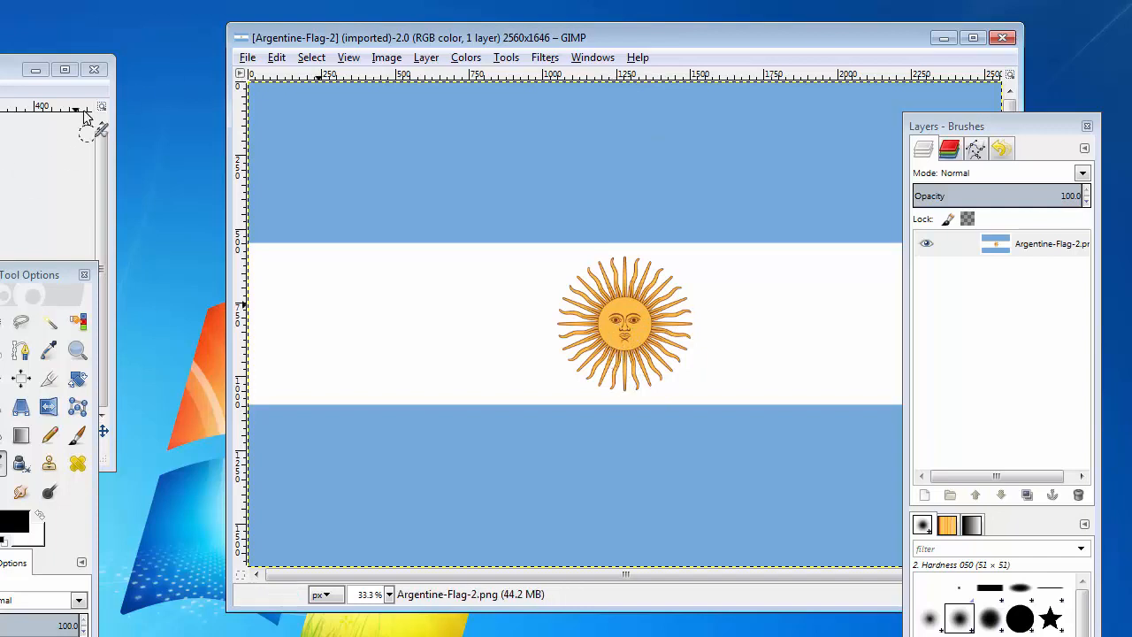
Create a new 1000 × 1000 px image filled with transparency and place its window between the two image windows
click(248, 58)
click(270, 78)
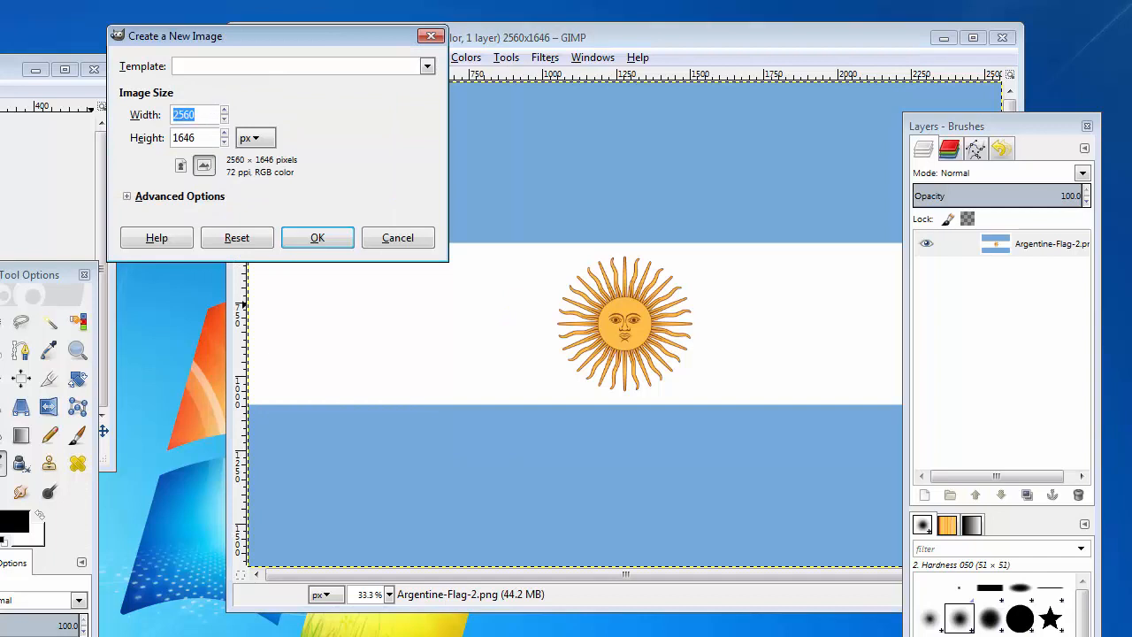
text(1000)
key(Tab)
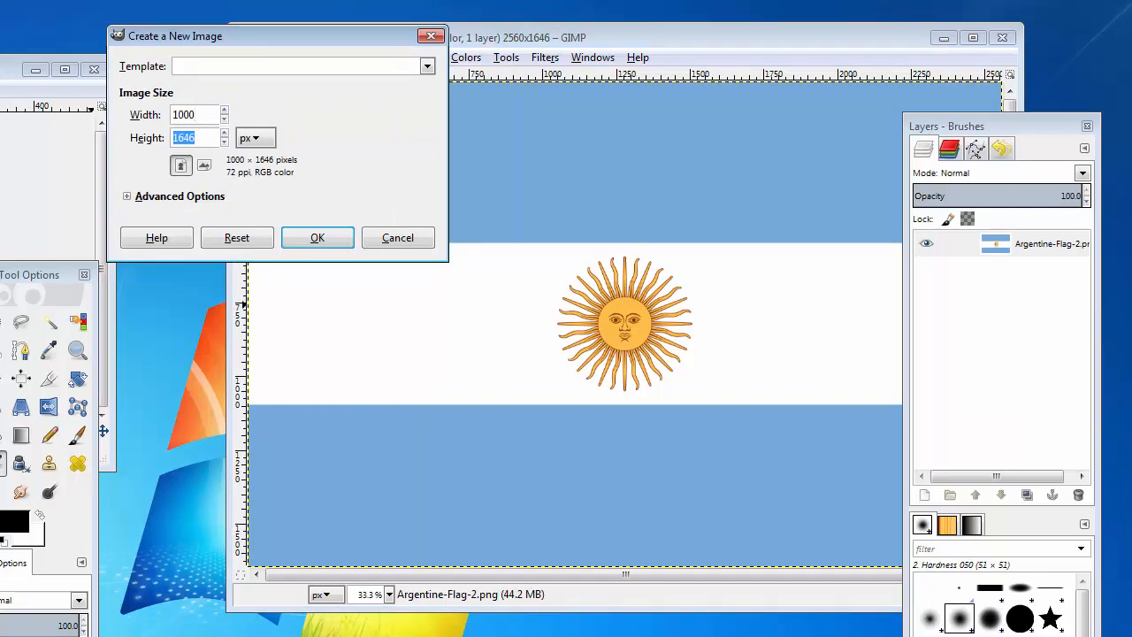
text(1000)
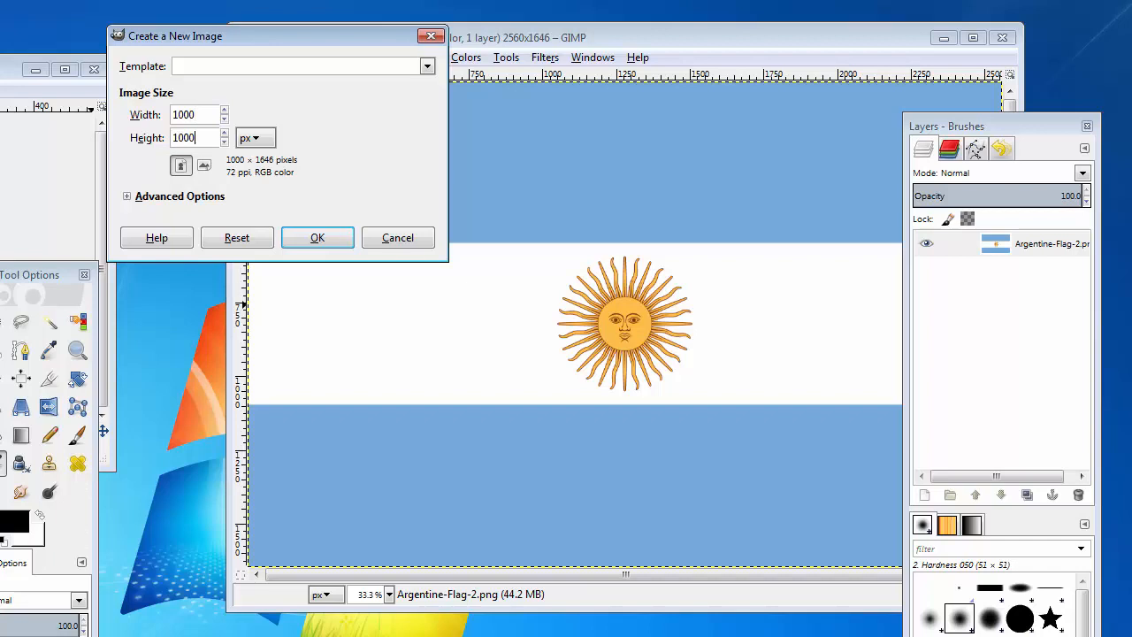
click(156, 197)
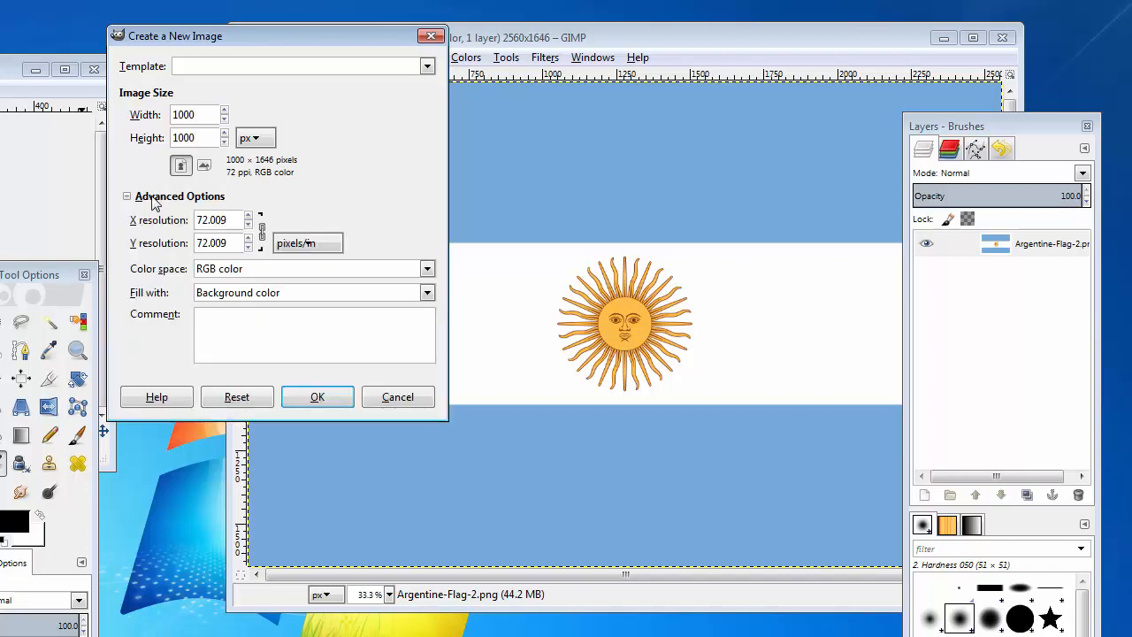
click(267, 293)
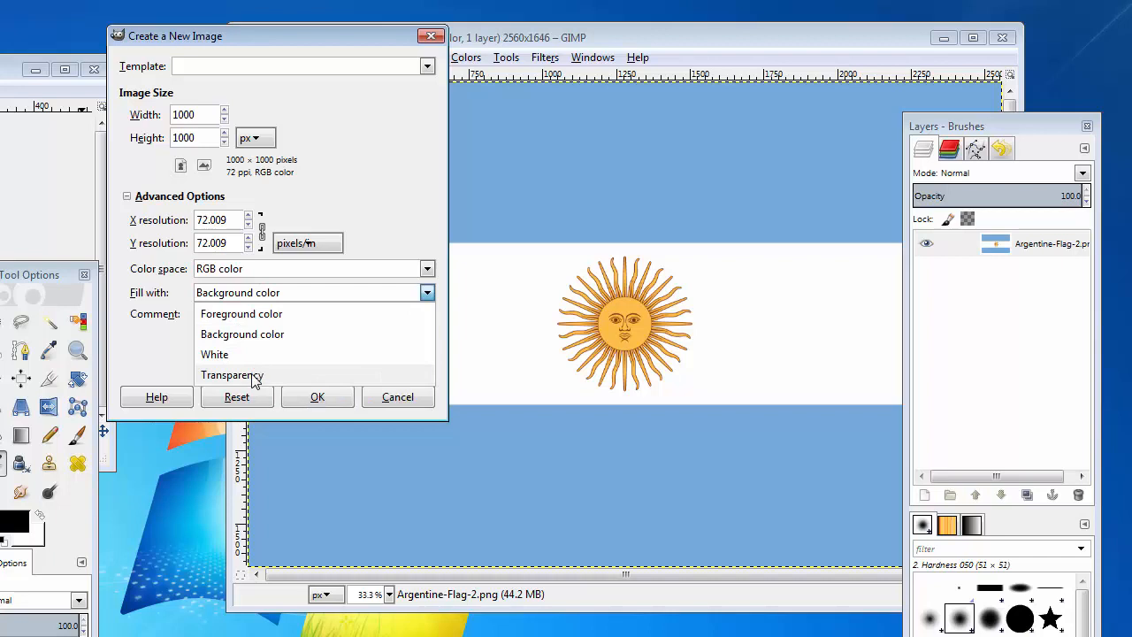
click(254, 376)
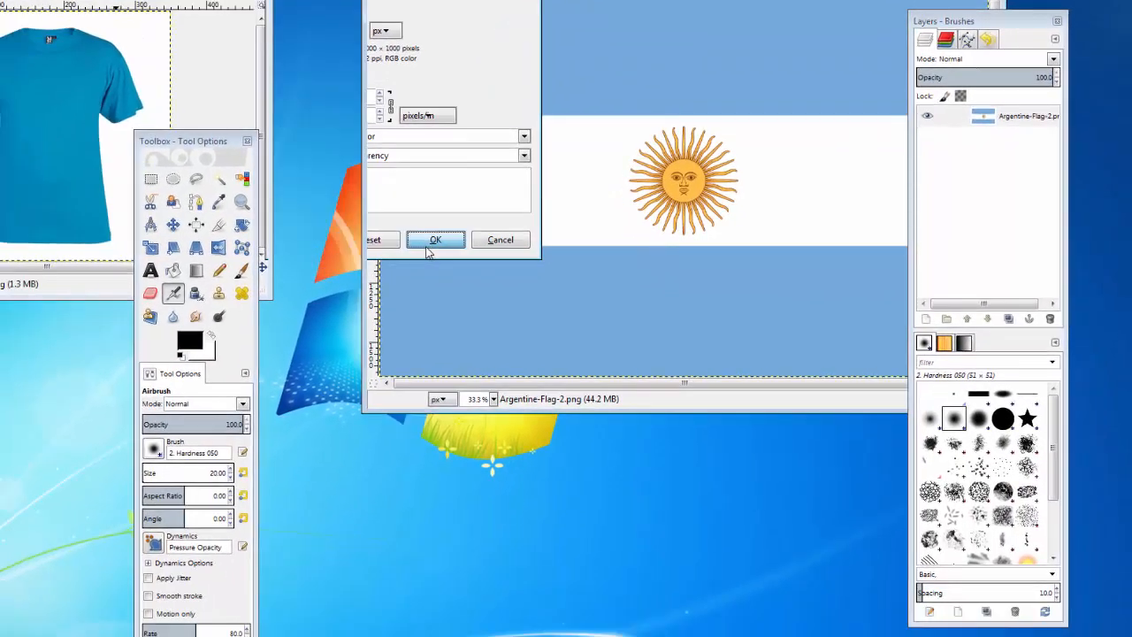
click(317, 396)
drag(284, 110, 663, 96)
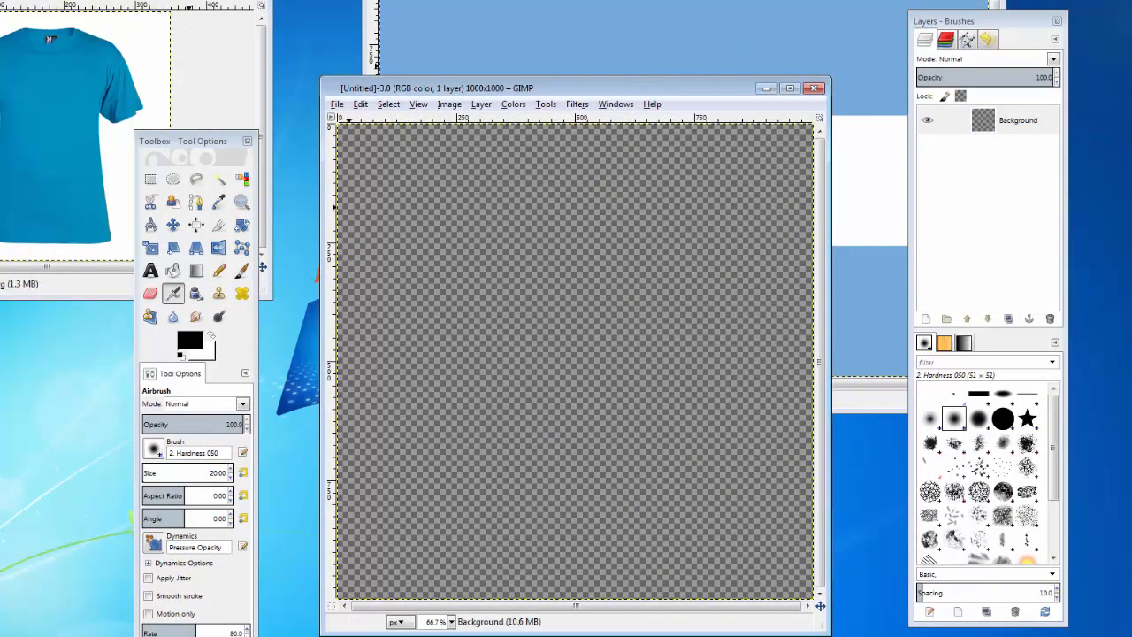
Copy the blue T-shirt image and paste it into the new transparent image
click(189, 1)
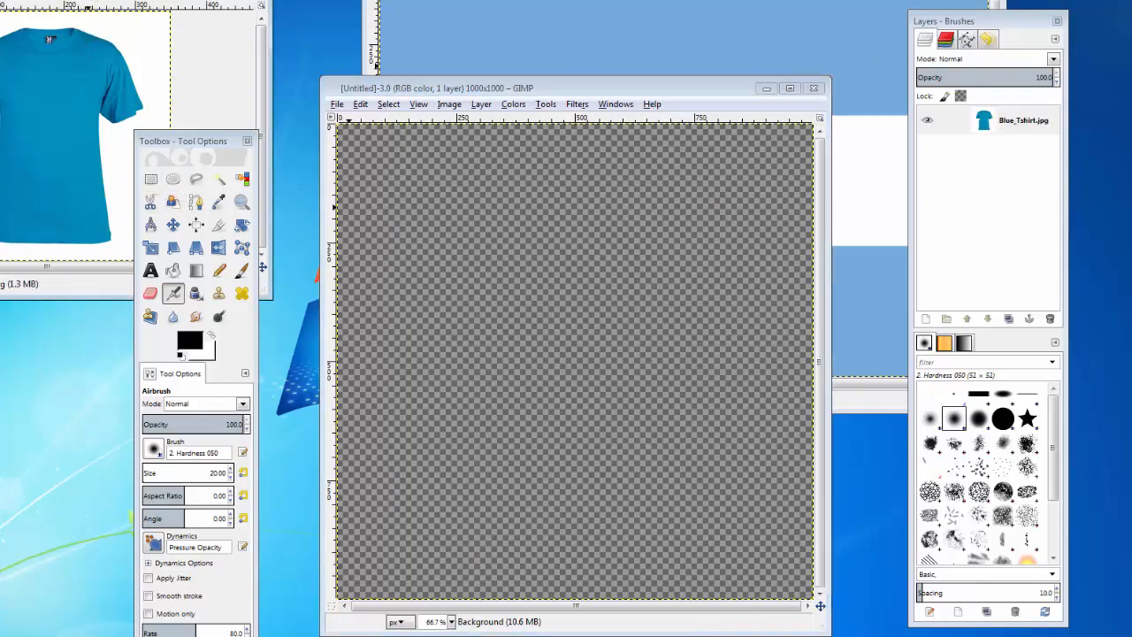
click(0, 0)
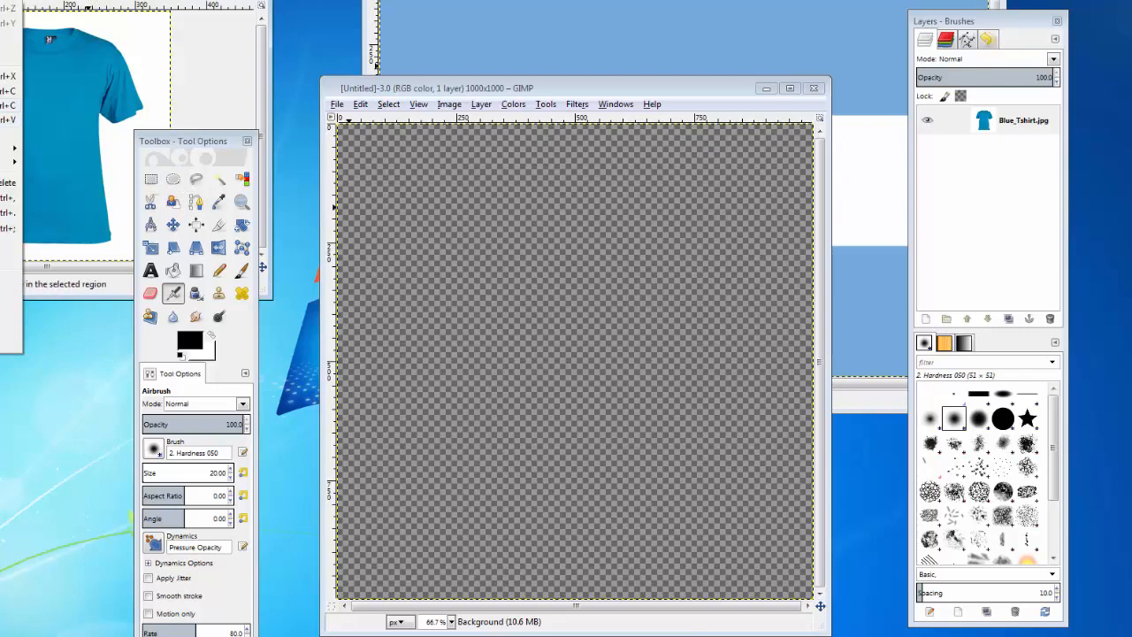
click(4, 91)
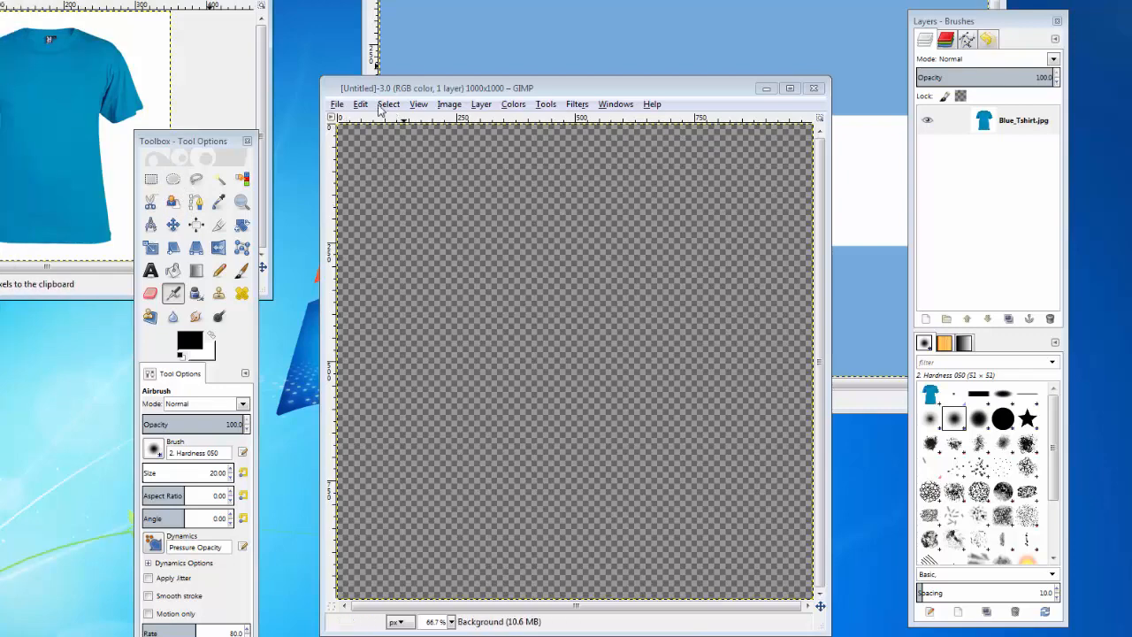
drag(402, 89, 383, 14)
click(370, 30)
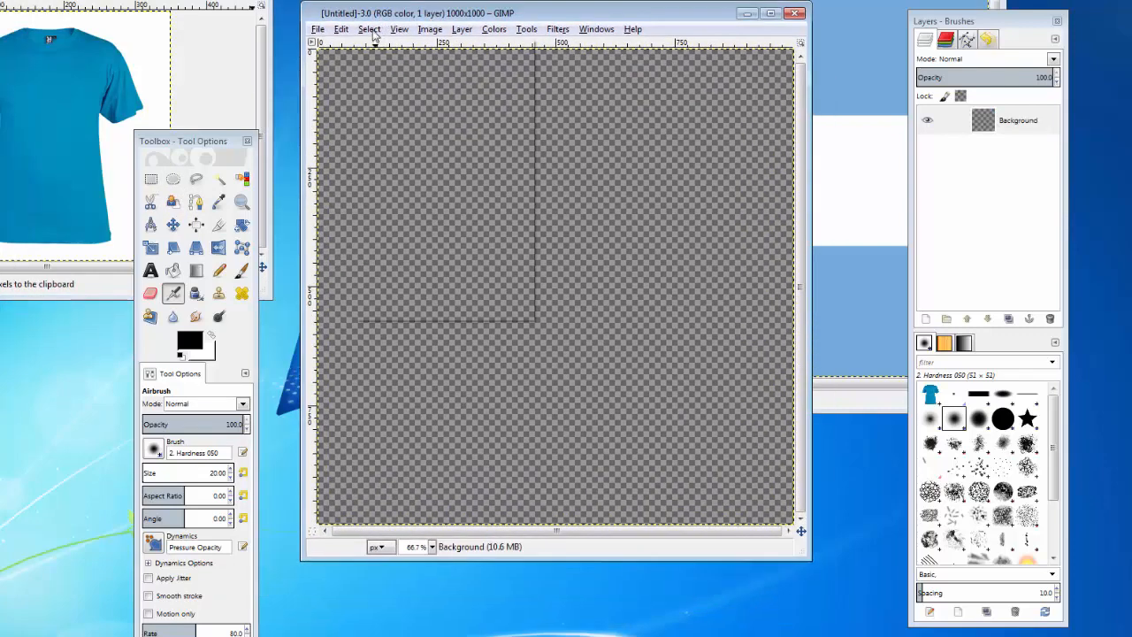
mouse_move(340, 29)
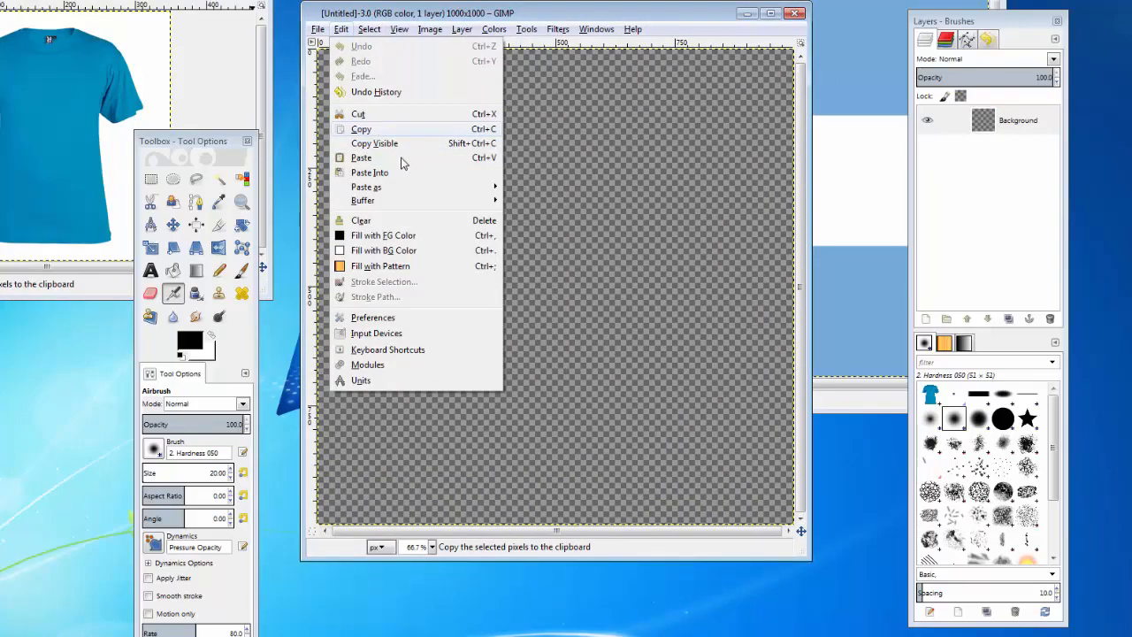
click(400, 158)
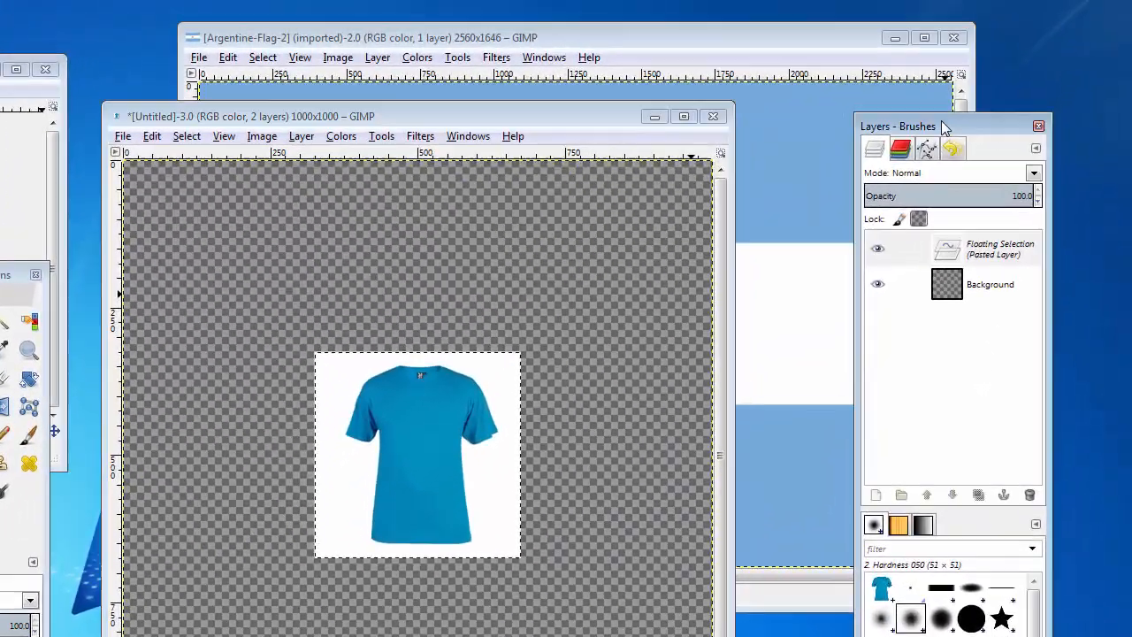
Convert the pasted T-shirt's floating selection to a new layer, and toggle that layer's visibility off and back on
drag(979, 21, 922, 0)
drag(868, 84, 828, 83)
click(861, 218)
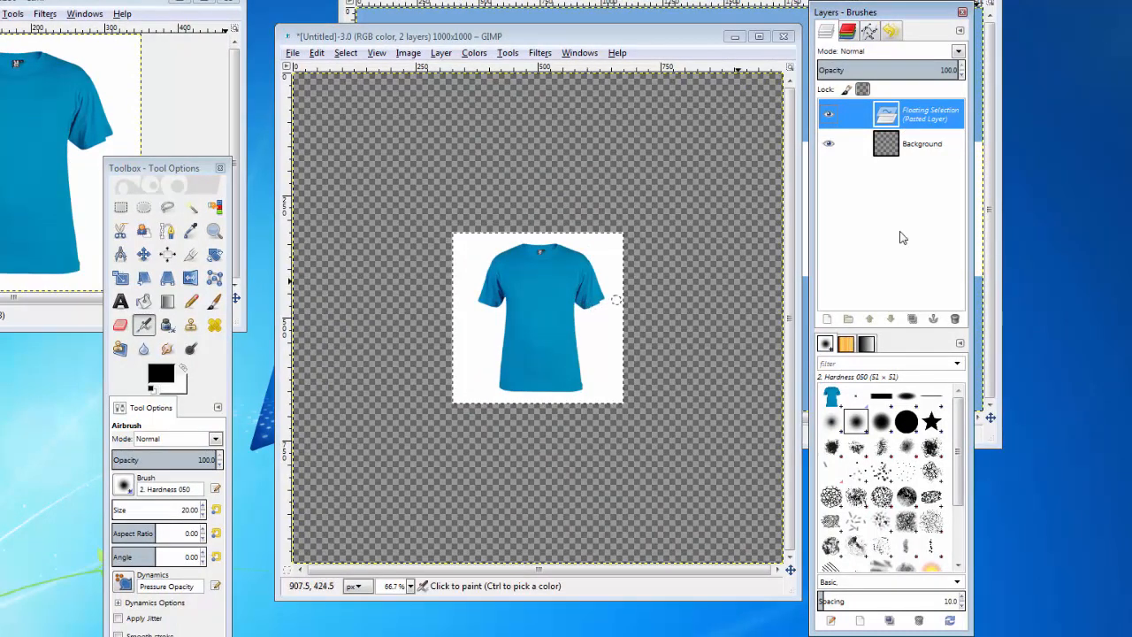
right_click(914, 121)
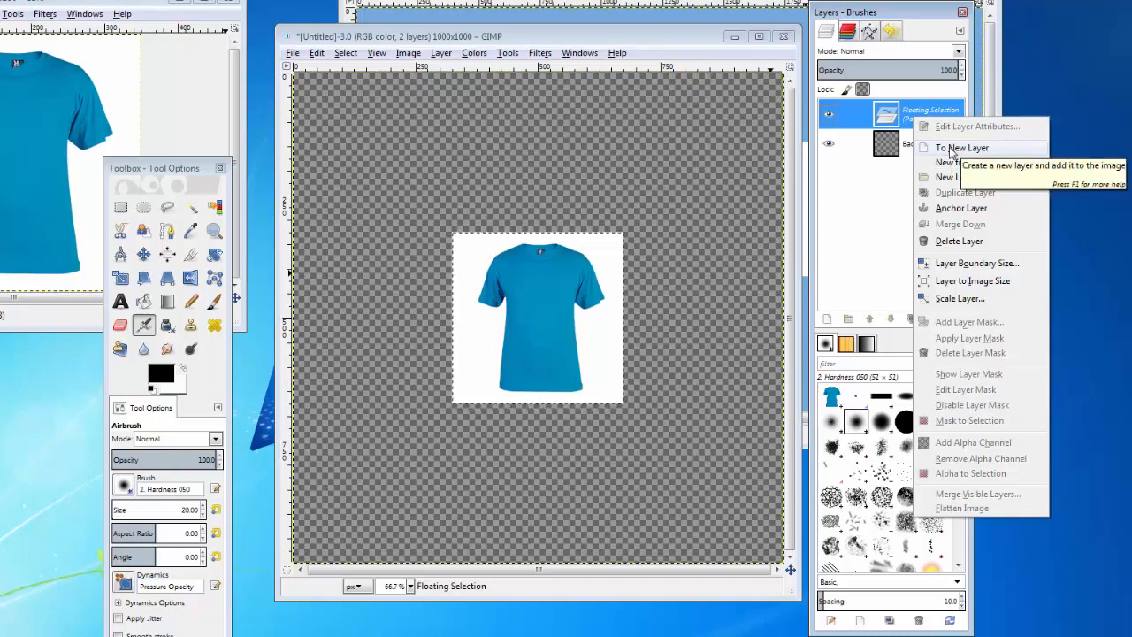
click(882, 121)
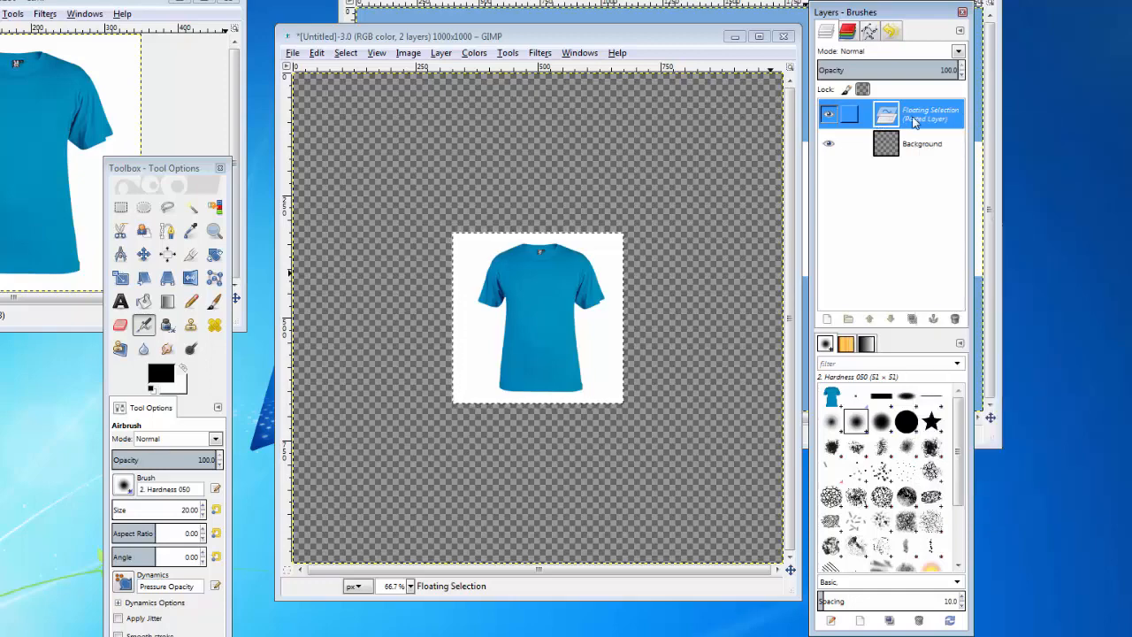
right_click(915, 122)
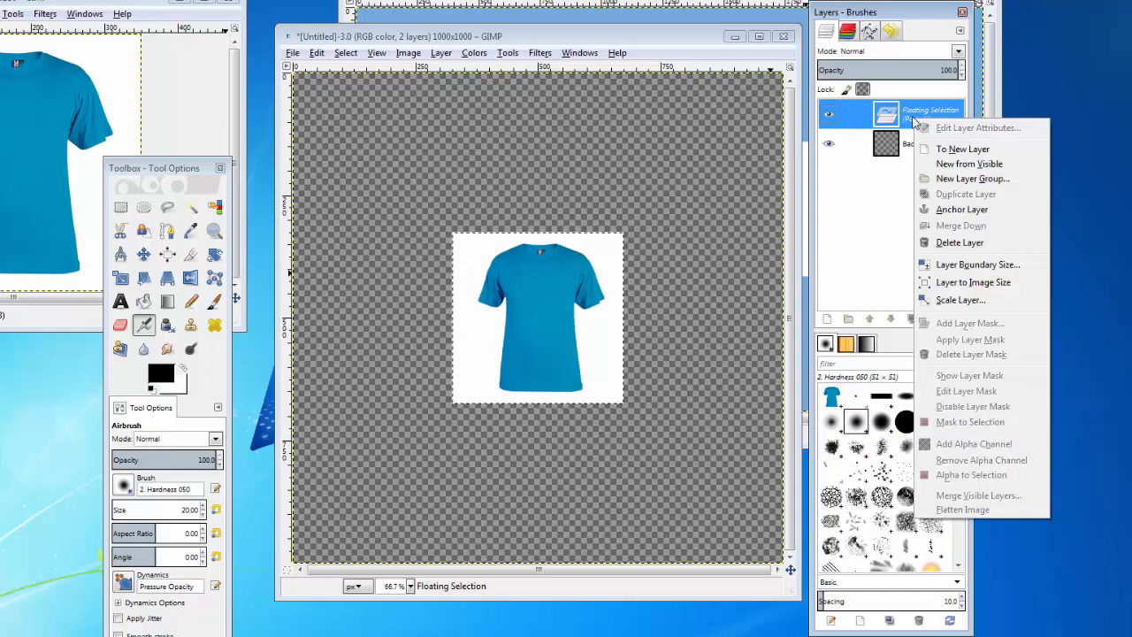
click(953, 150)
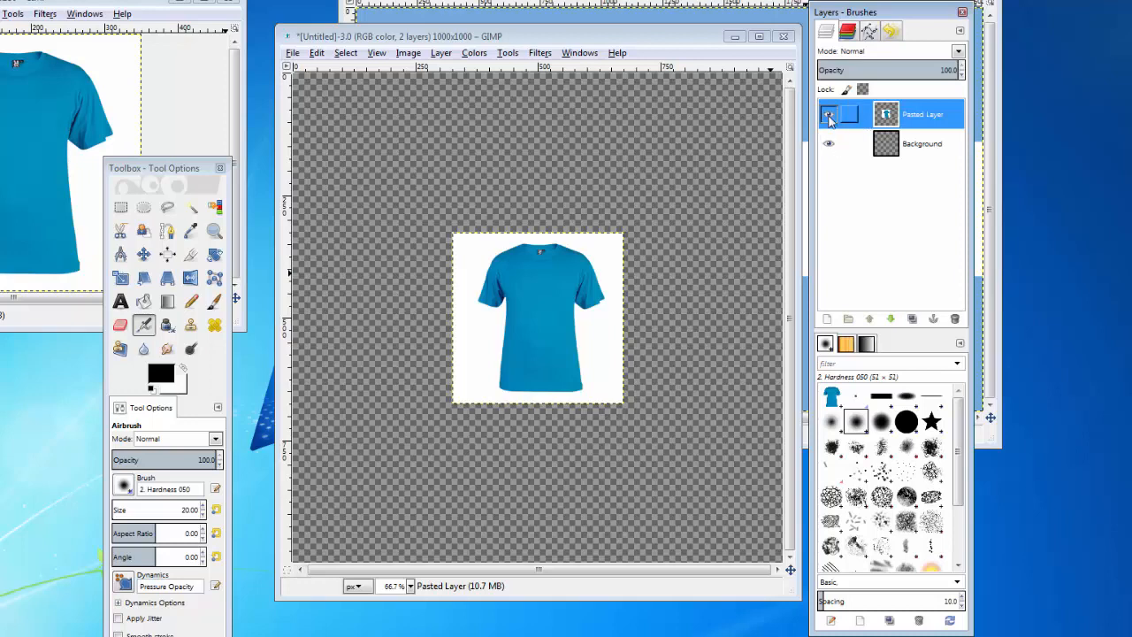
click(828, 116)
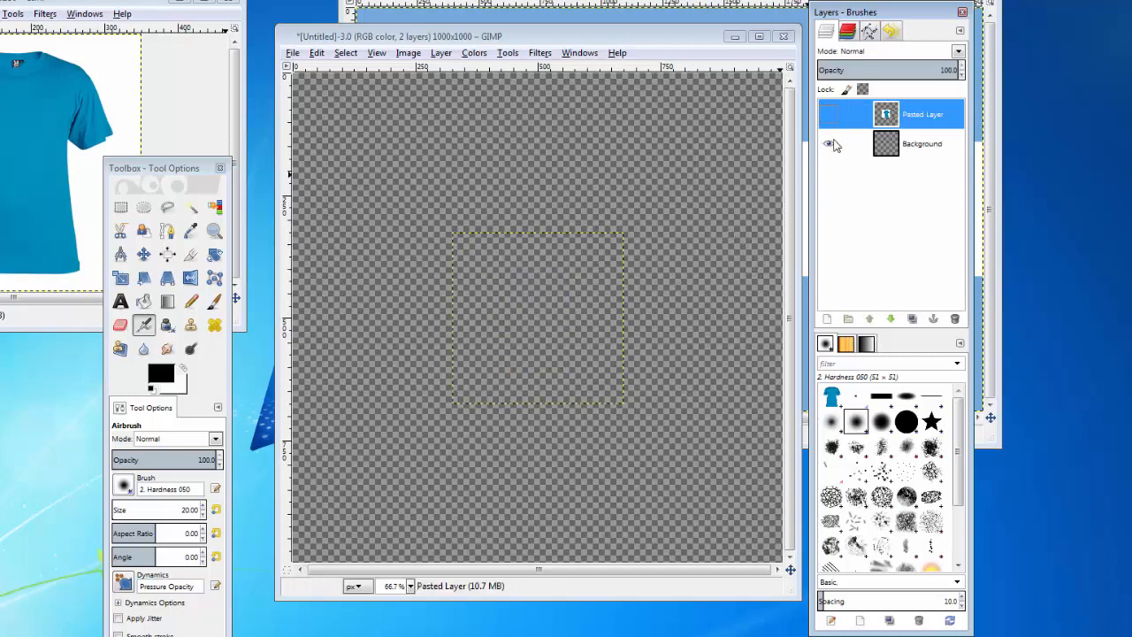
click(829, 115)
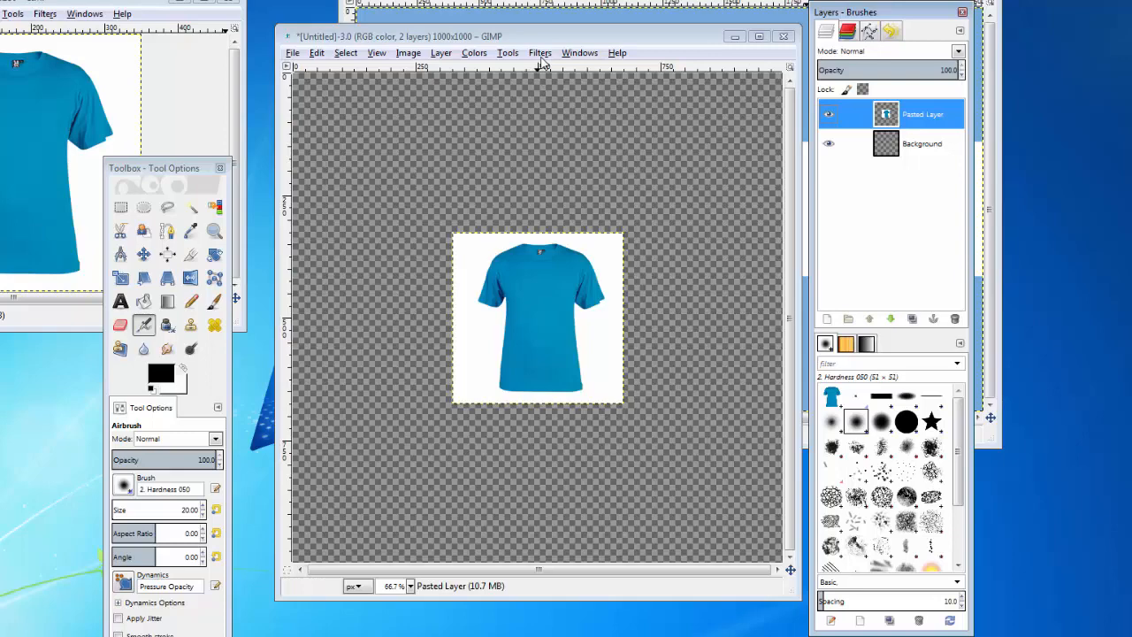
Bring the Argentine flag image to the front and move the Layers and Toolbox windows clear of it
click(557, 3)
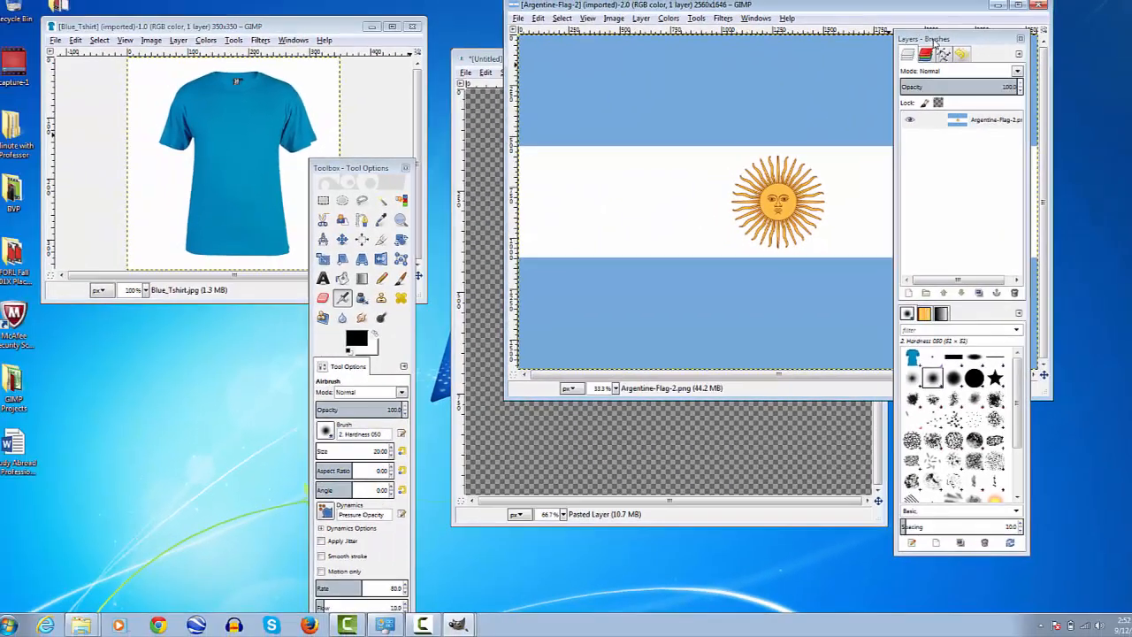
drag(914, 27, 466, 42)
drag(533, 51, 117, 40)
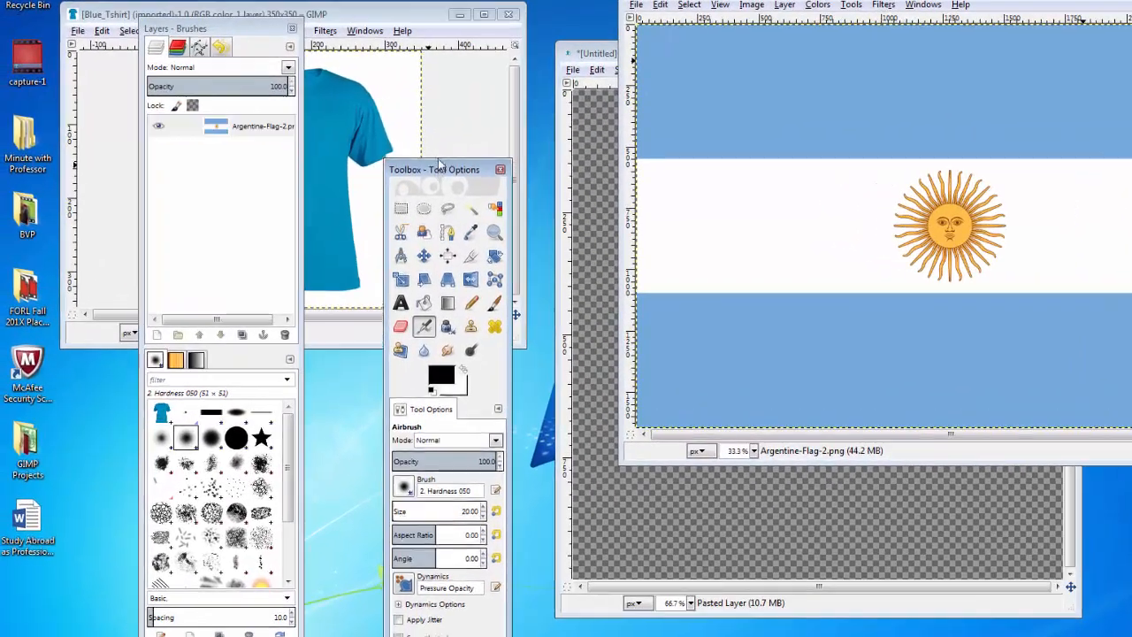
drag(440, 163, 439, 6)
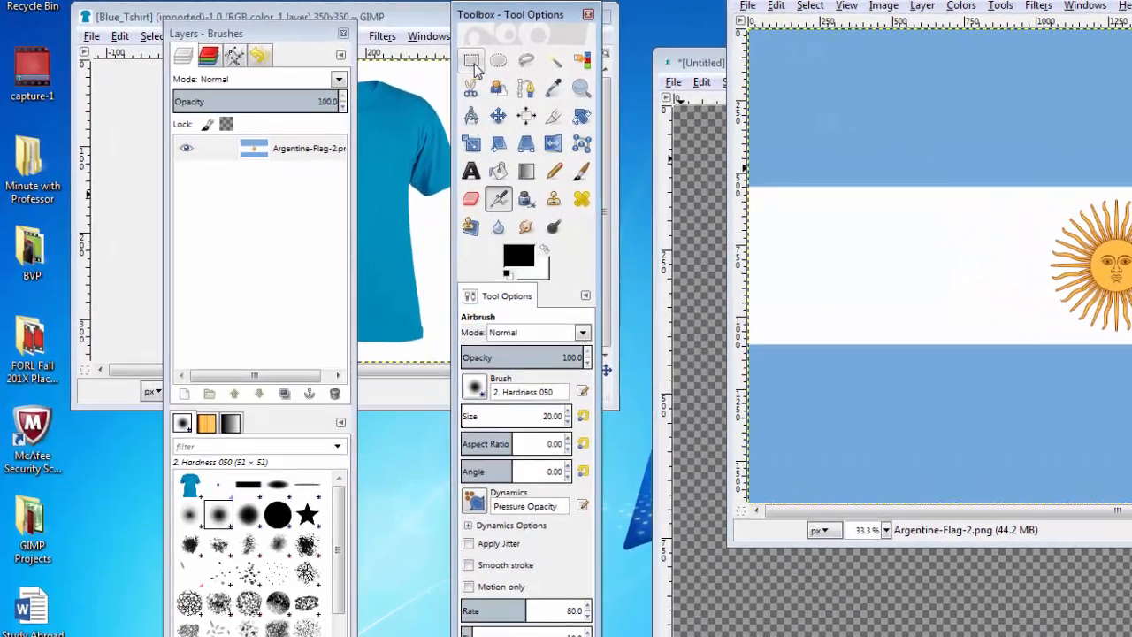
Draw a rectangular selection about 510 × 507 px closely around the sun on the Argentine flag
click(407, 59)
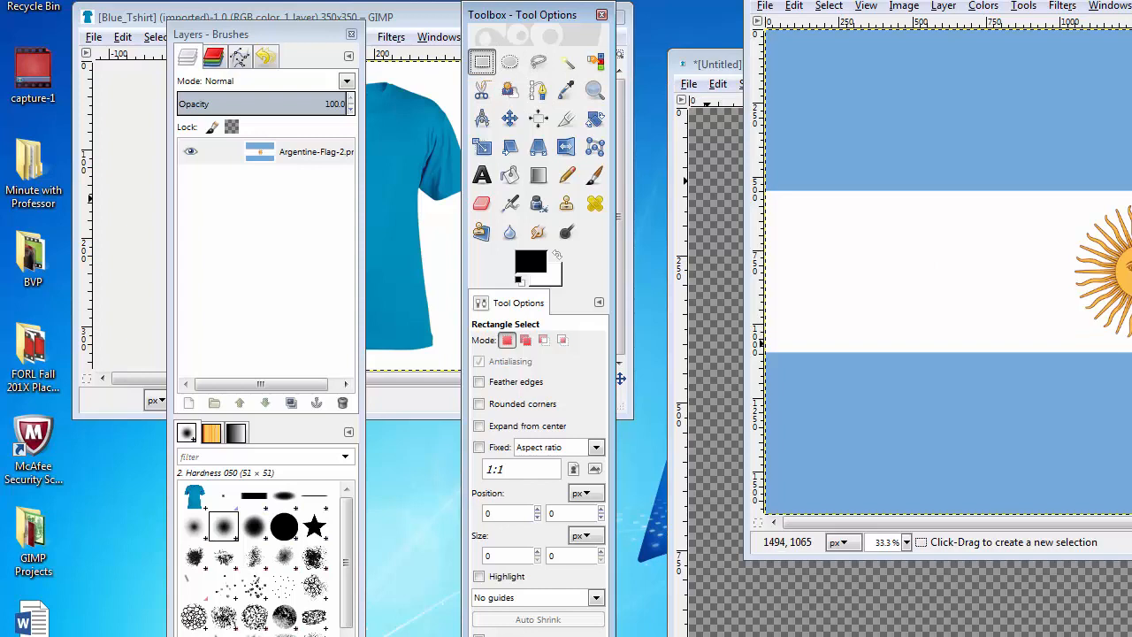
drag(1131, 344, 1047, 195)
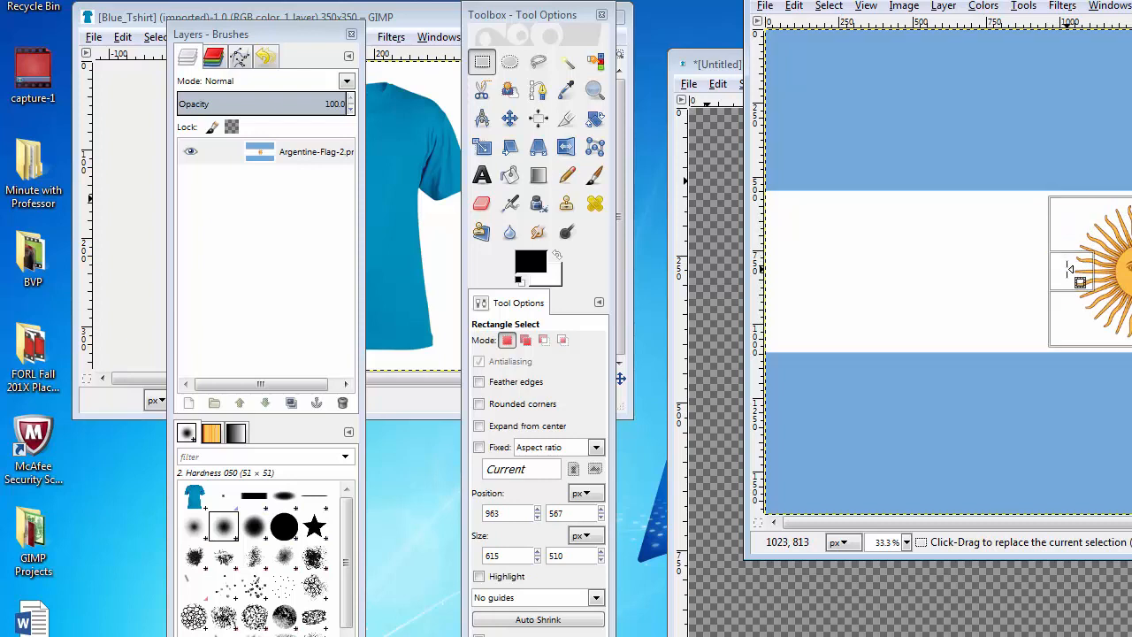
drag(1068, 269, 1131, 277)
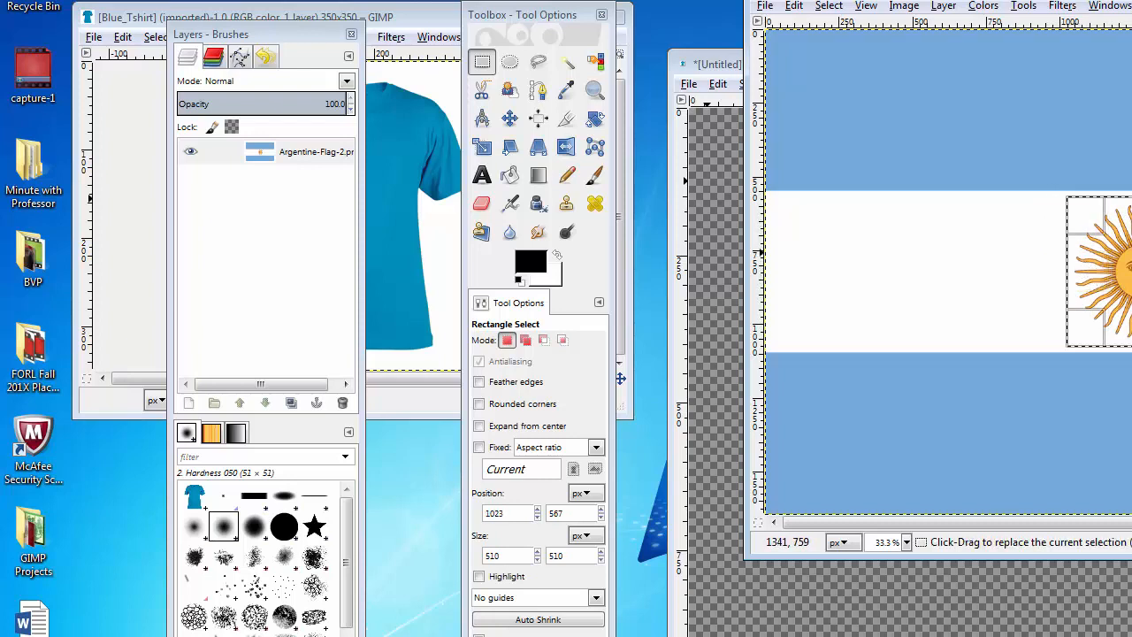
drag(1131, 217, 1131, 218)
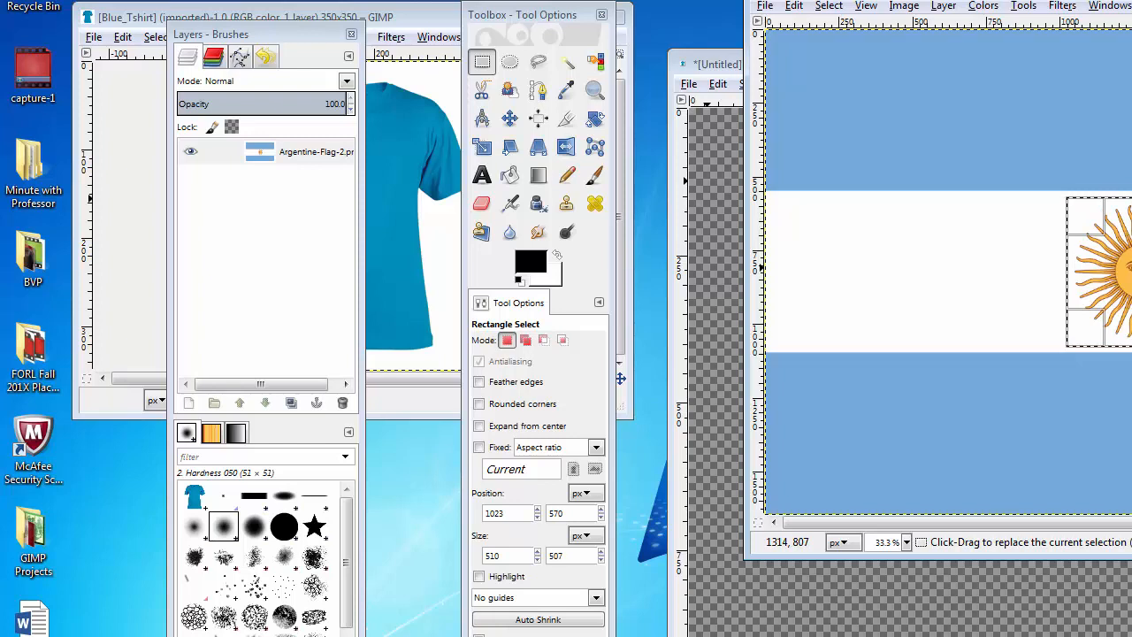
Copy the selected sun from the flag image and paste it into the new transparent image
key(ctrl)
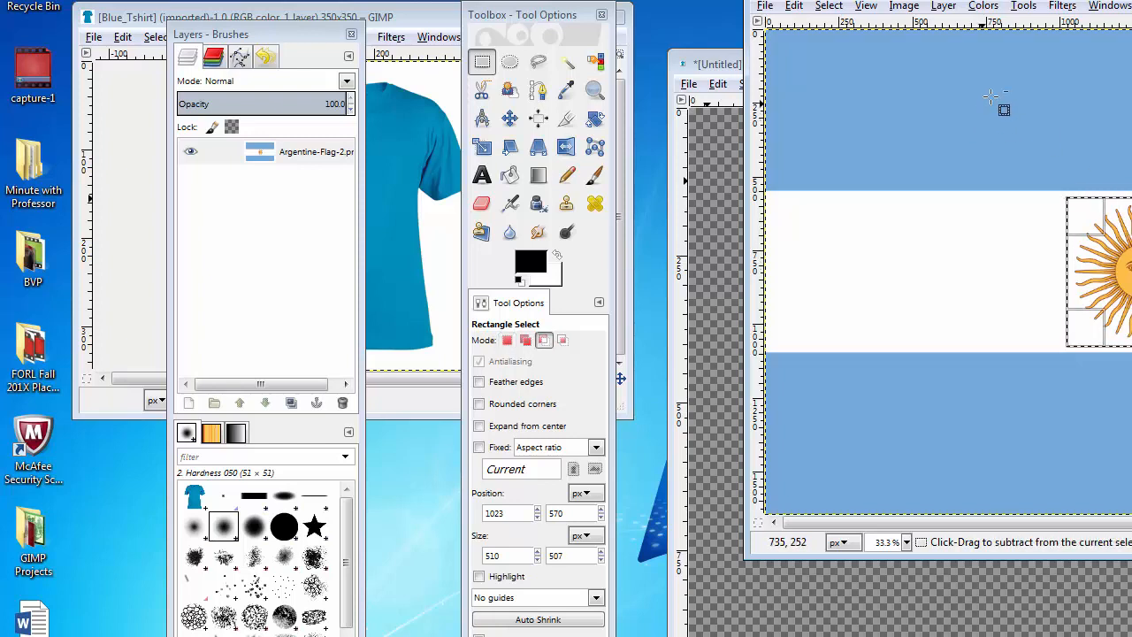
key(ctrl)
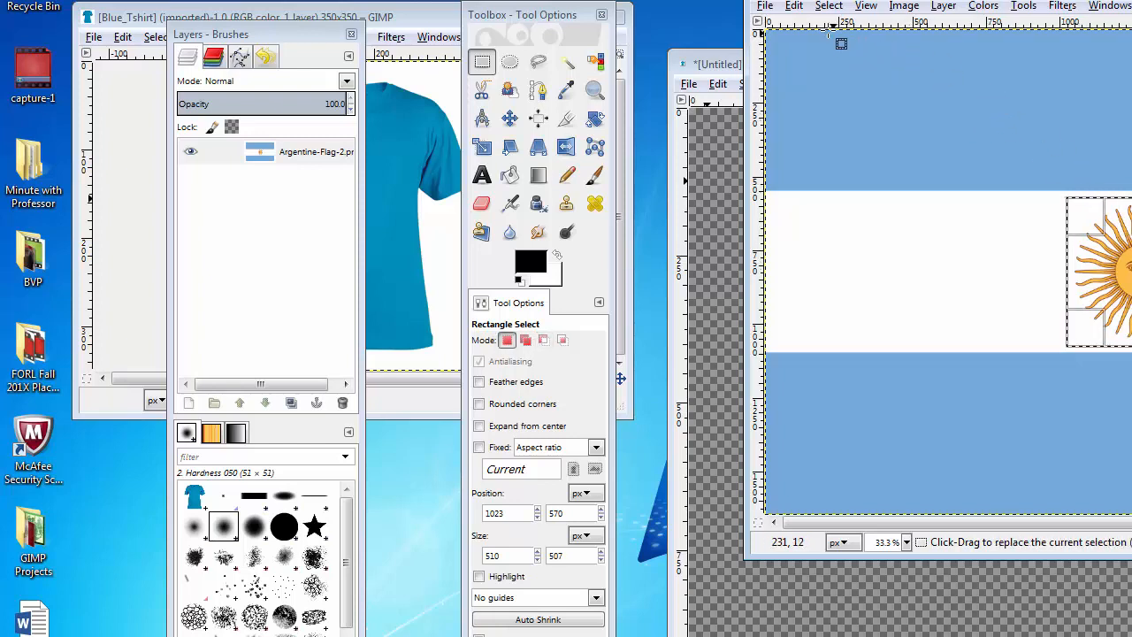
key(ctrl+c)
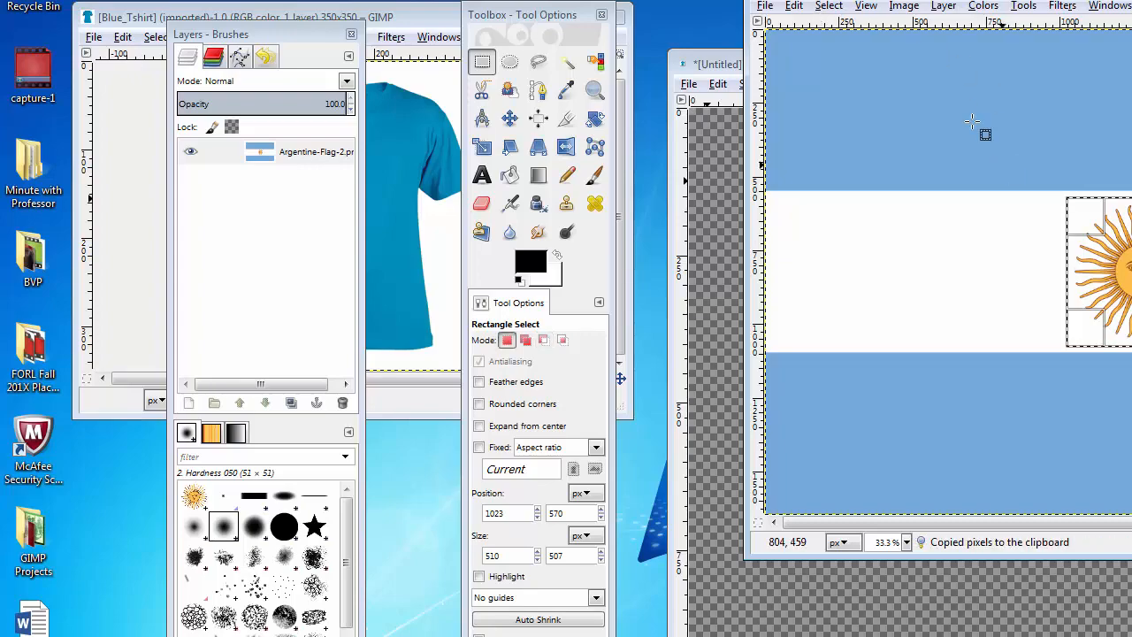
click(794, 7)
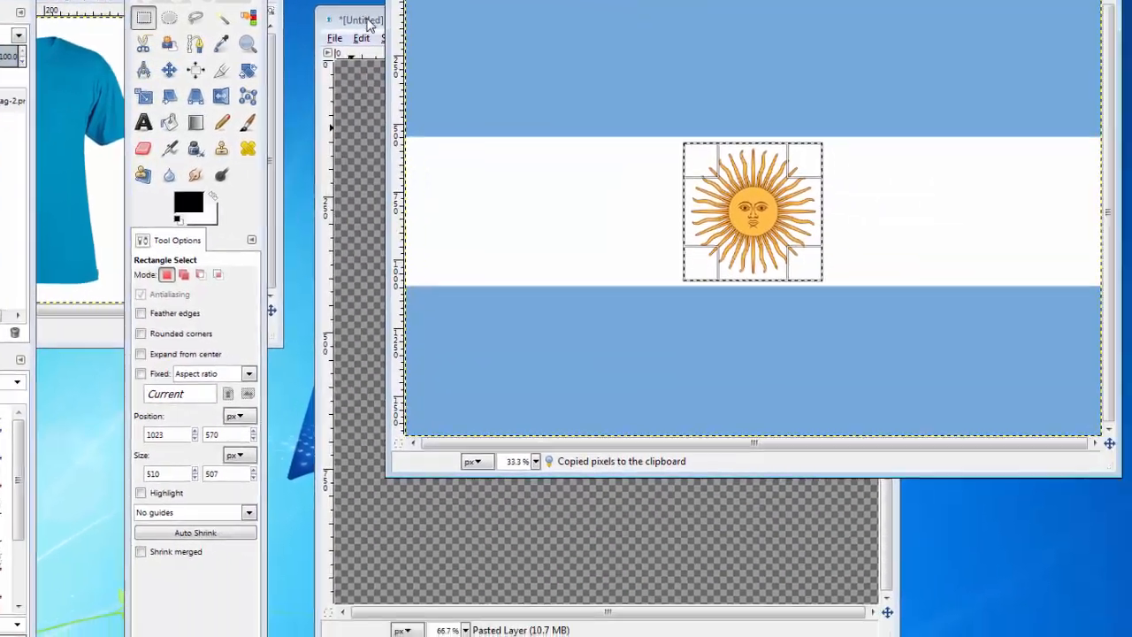
key(ctrl)
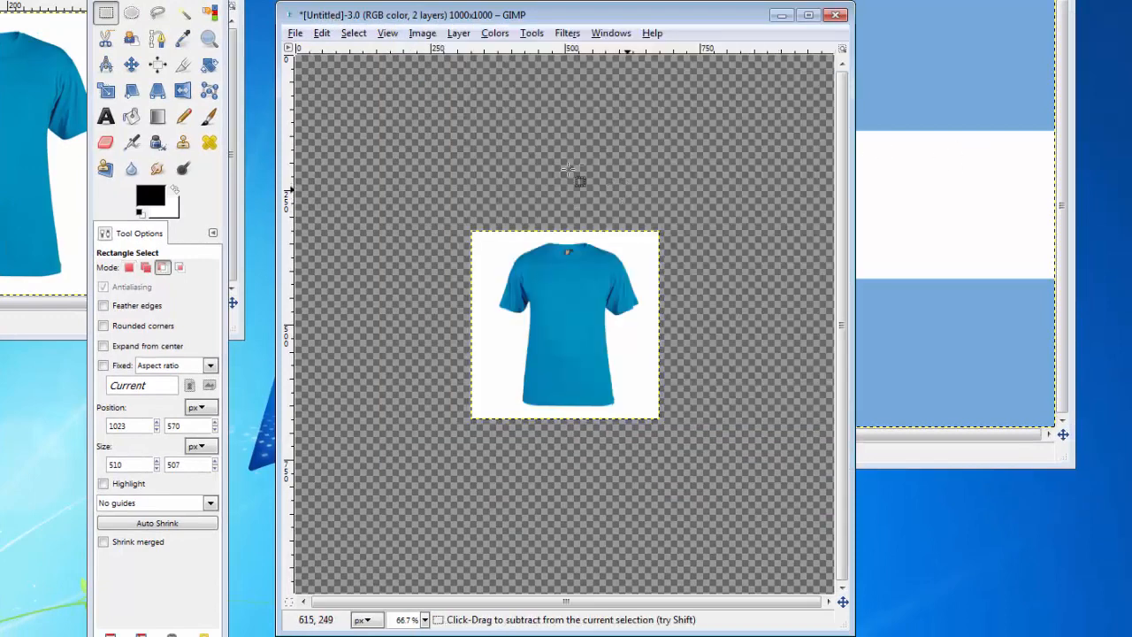
key(ctrl+v)
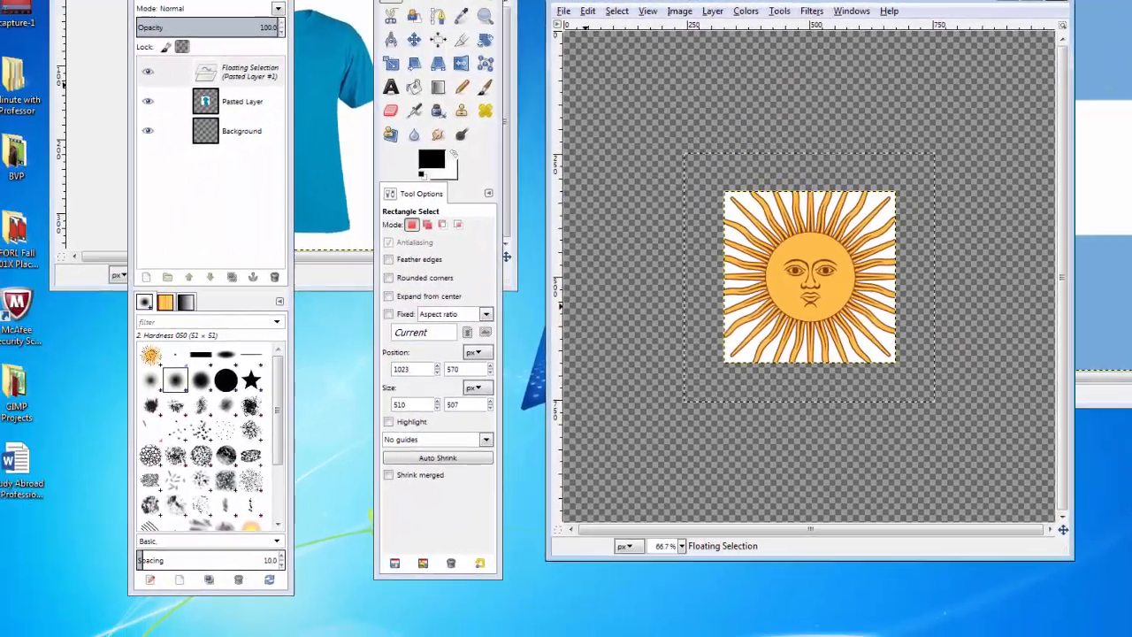
Bring the Layers window into view and convert the pasted sun's floating selection to a new layer
mouse_move(221, 0)
mouse_down()
mouse_move(424, 0)
mouse_move(436, 11)
mouse_up()
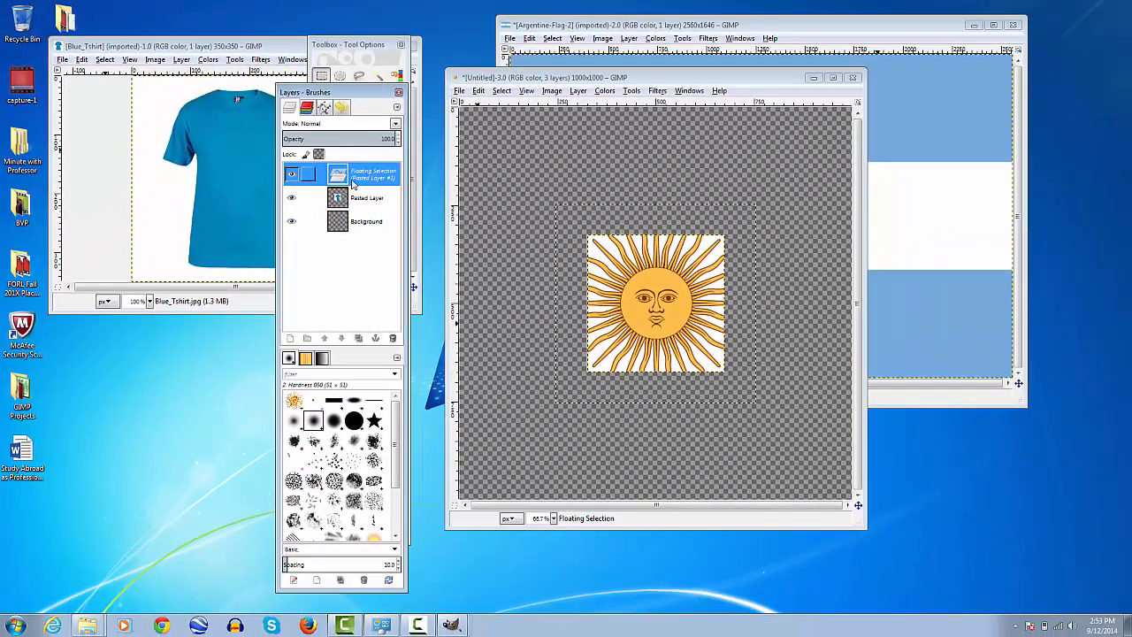
right_click(361, 181)
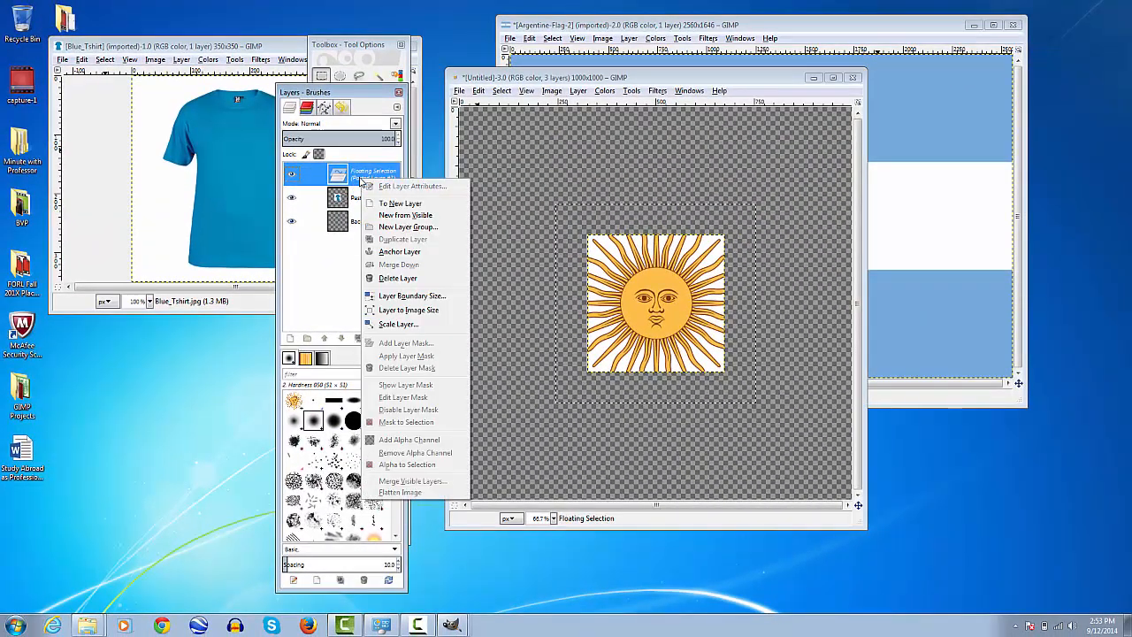
click(441, 206)
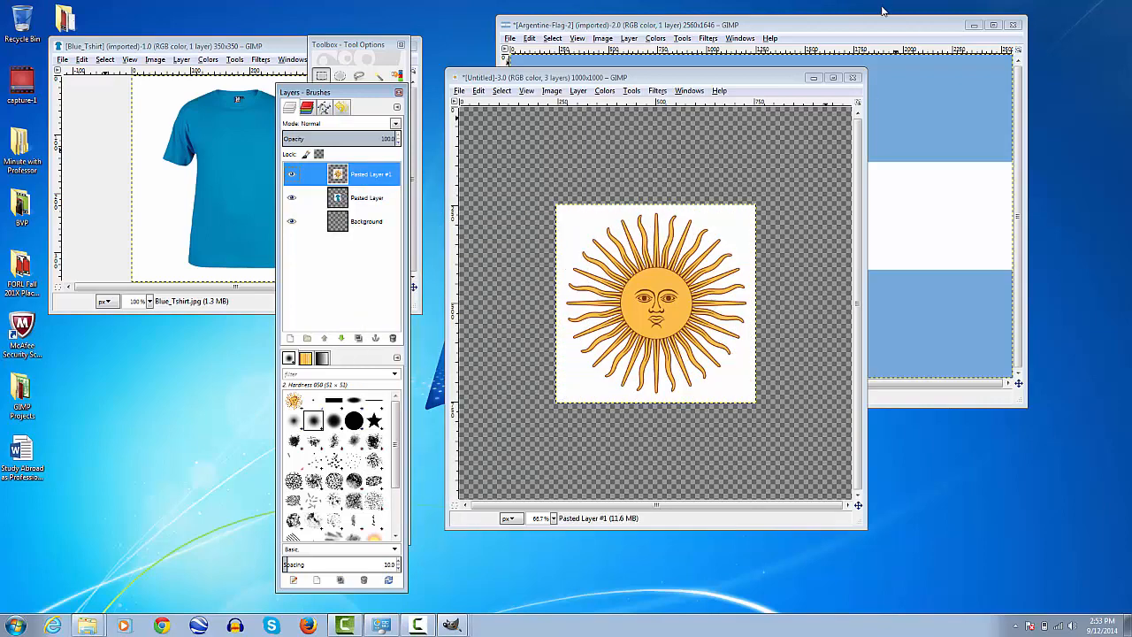
Maximize the new image's window and move the Layers window clear of the Toolbox and canvas
click(836, 82)
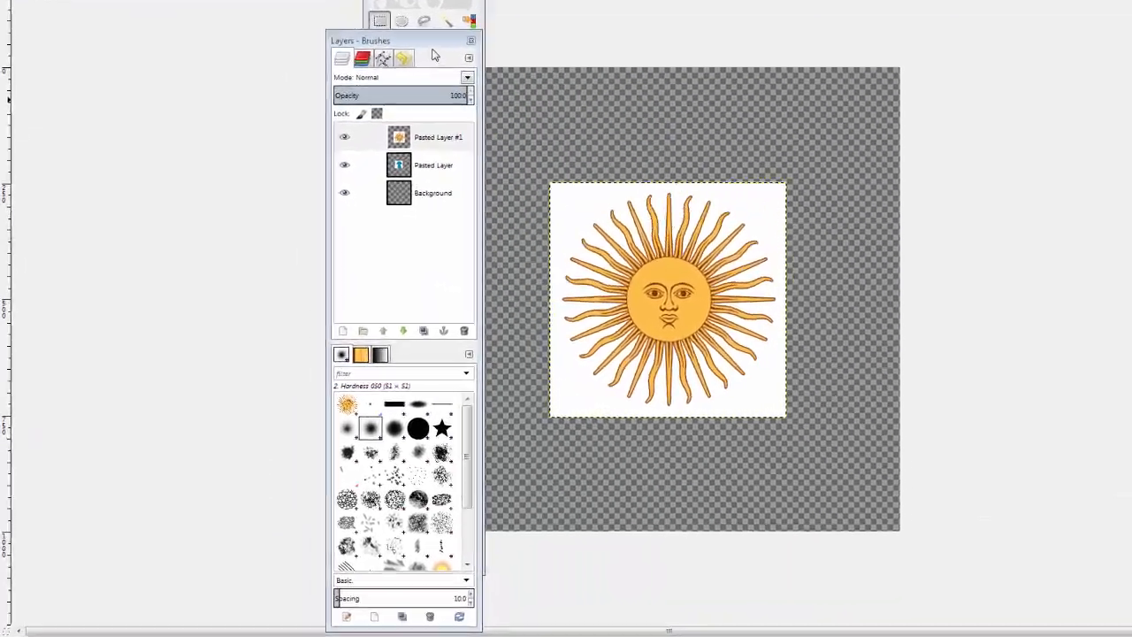
drag(358, 94, 236, 87)
drag(294, 19, 282, 19)
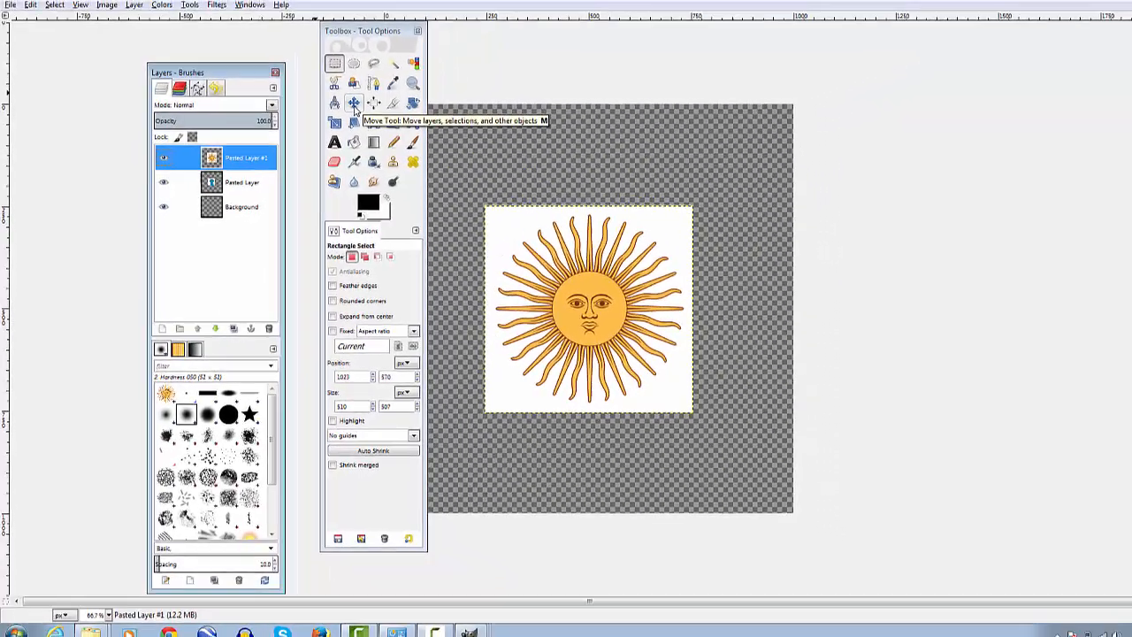
Move the sun layer to the upper-right corner of the canvas with the Move tool
click(425, 51)
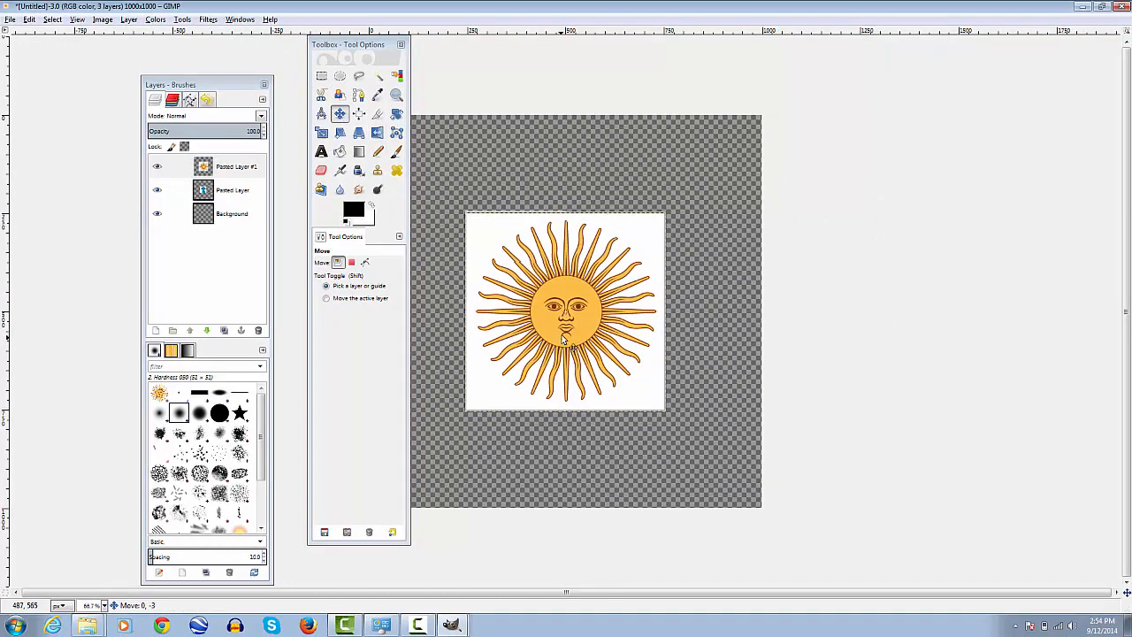
drag(557, 339, 658, 243)
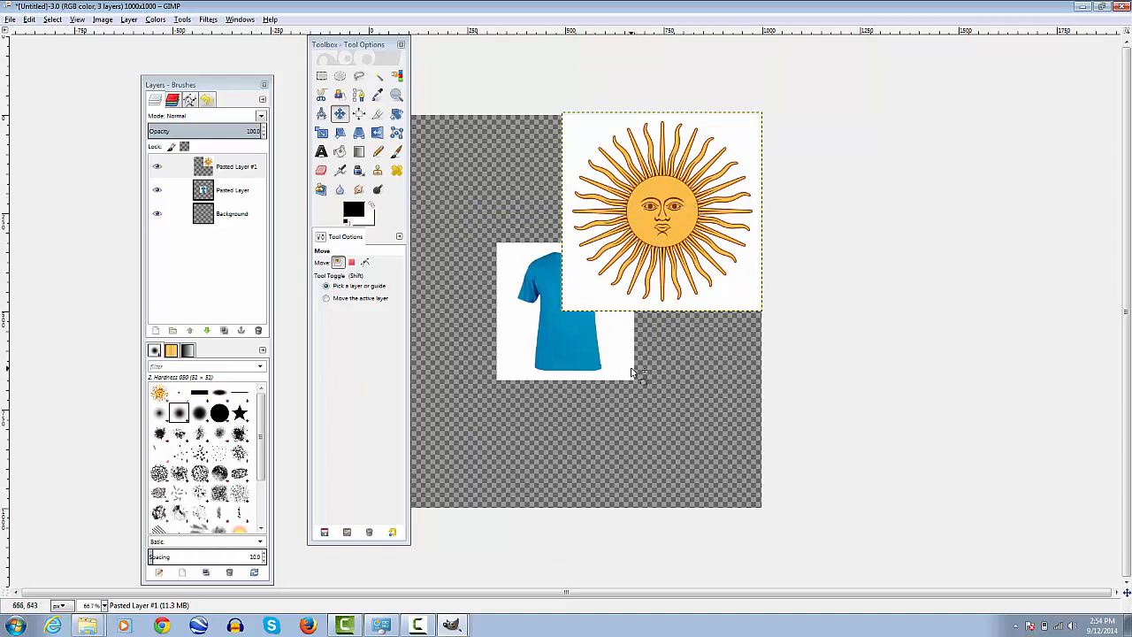
Select the white background of the sun layer by color, without feathered edges, and delete it
ctrl+scroll(771, 319, up, 2)
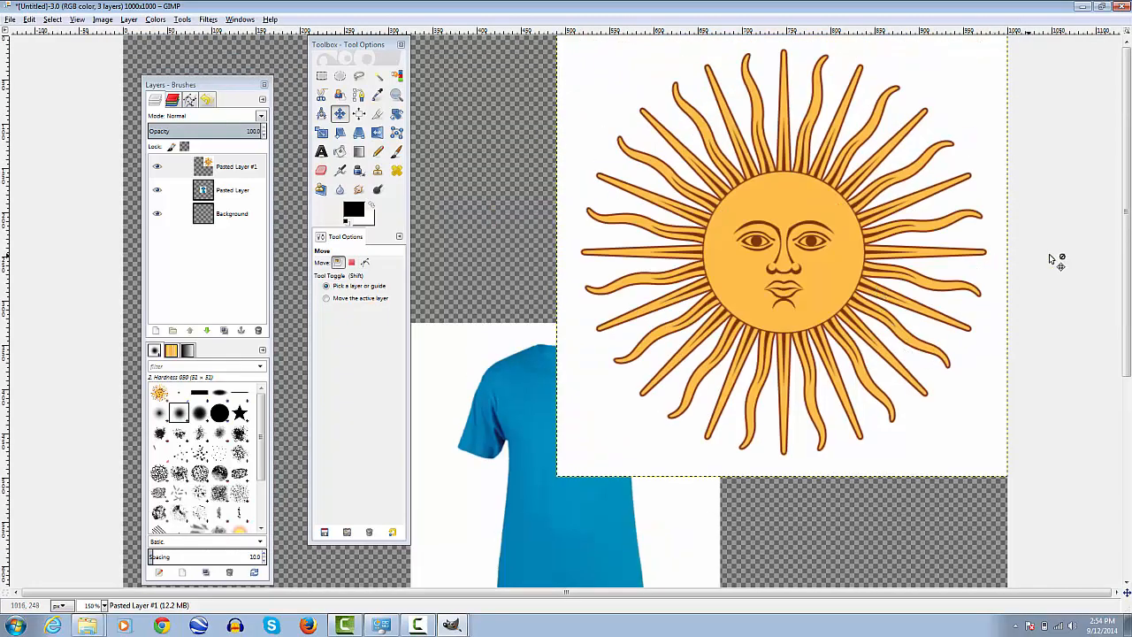
click(240, 171)
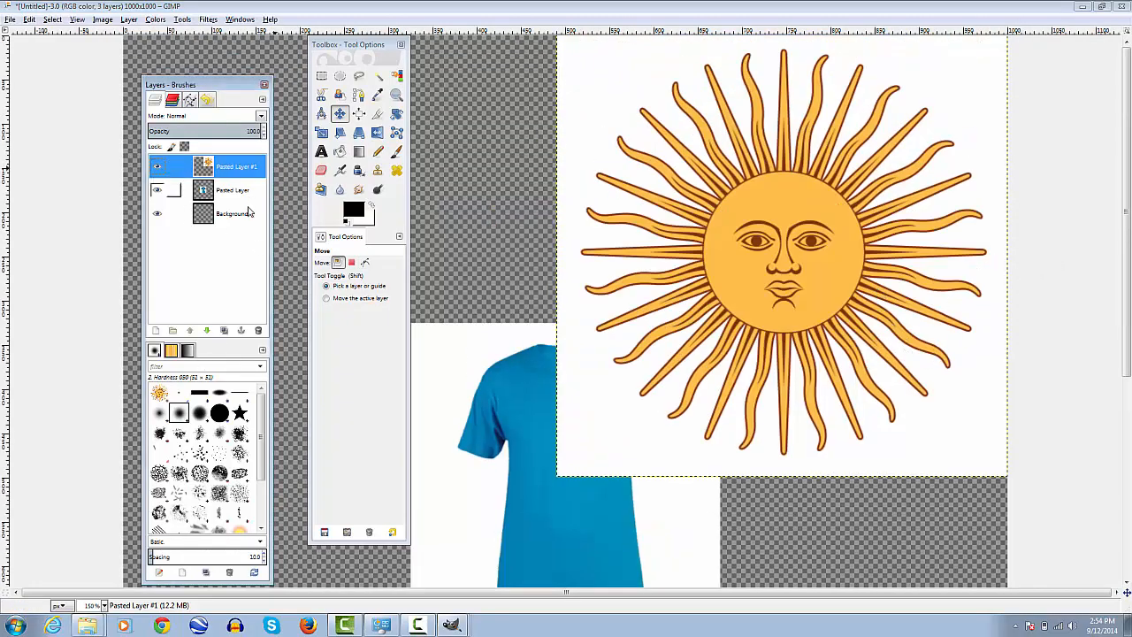
click(397, 77)
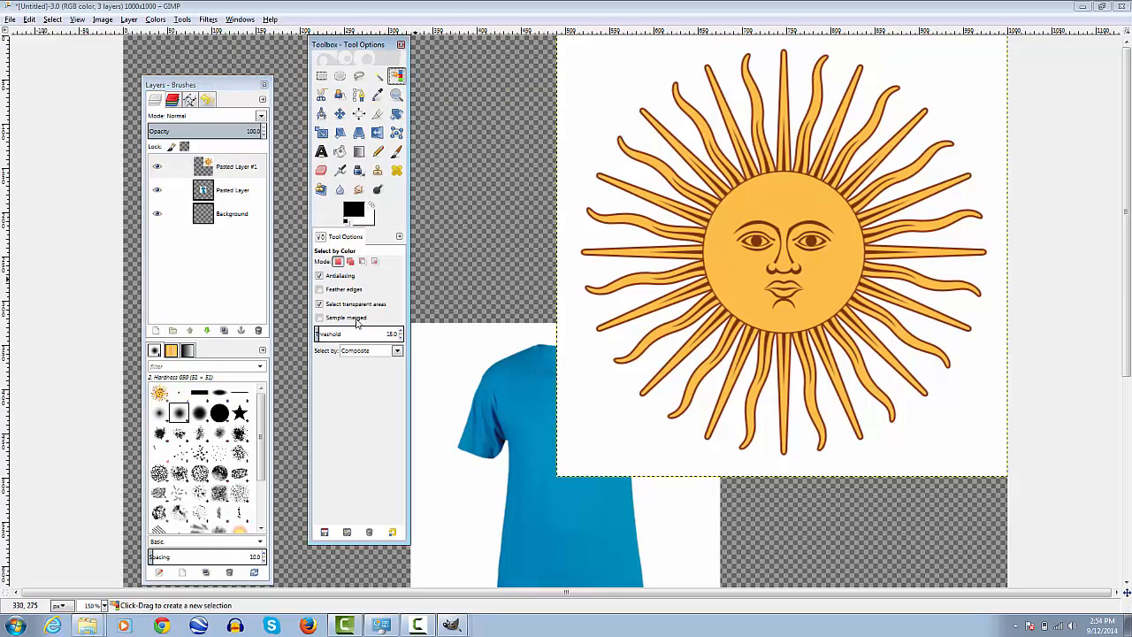
click(579, 152)
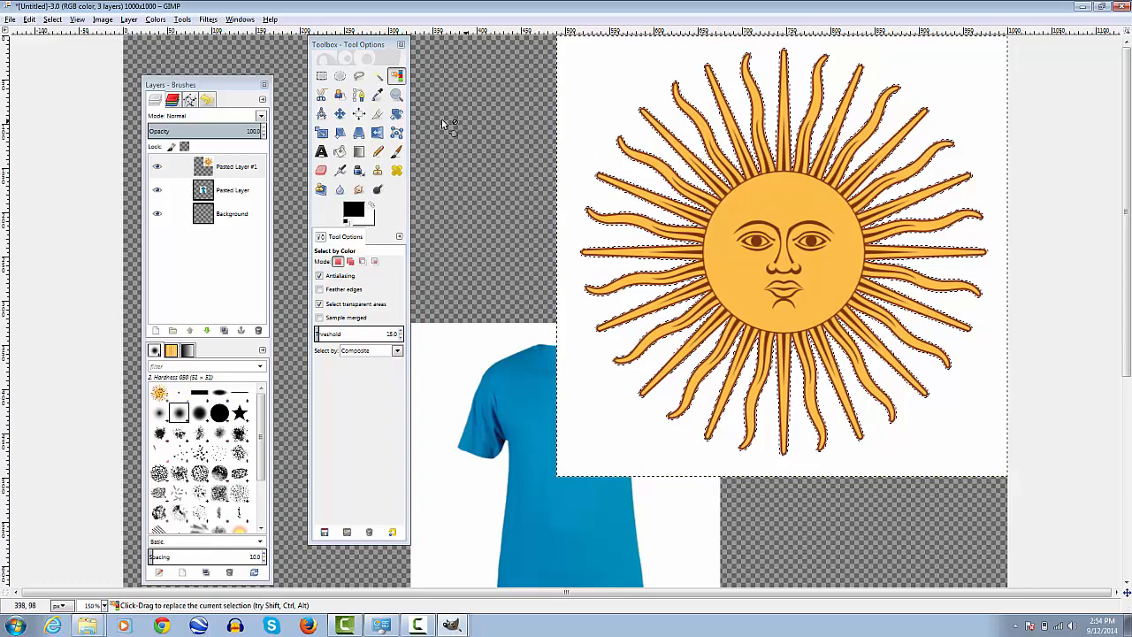
click(378, 94)
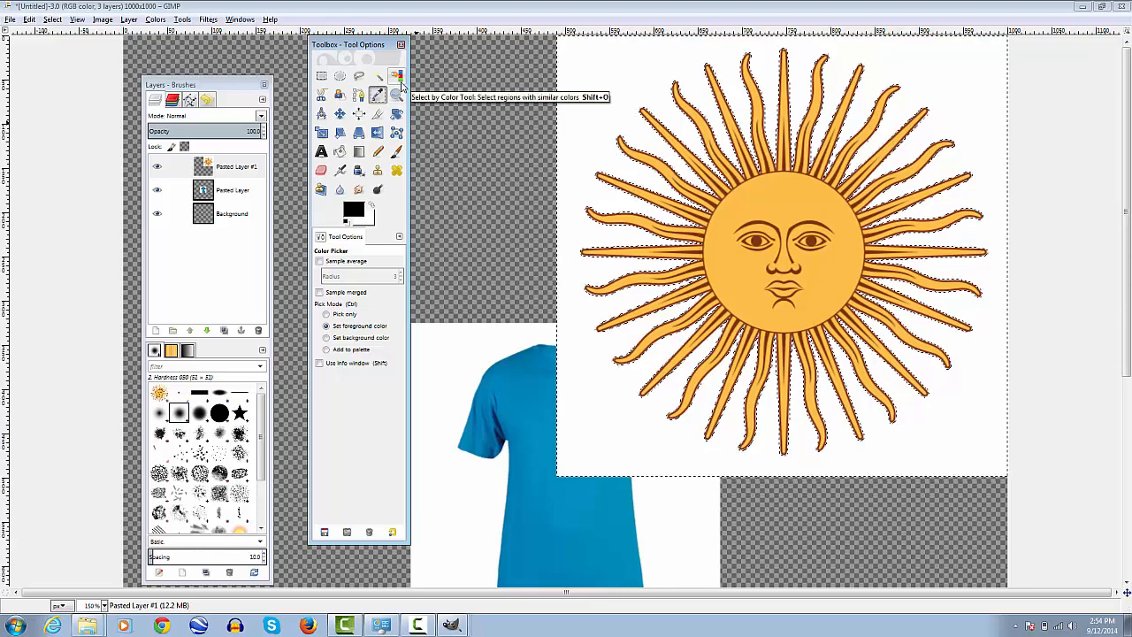
click(396, 77)
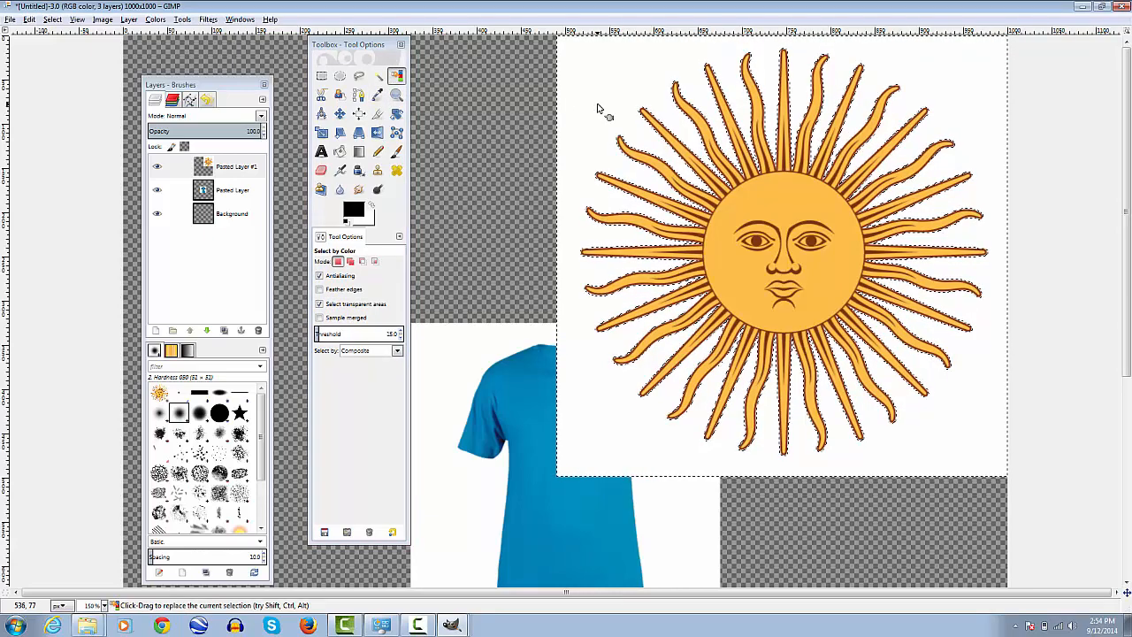
key(Delete)
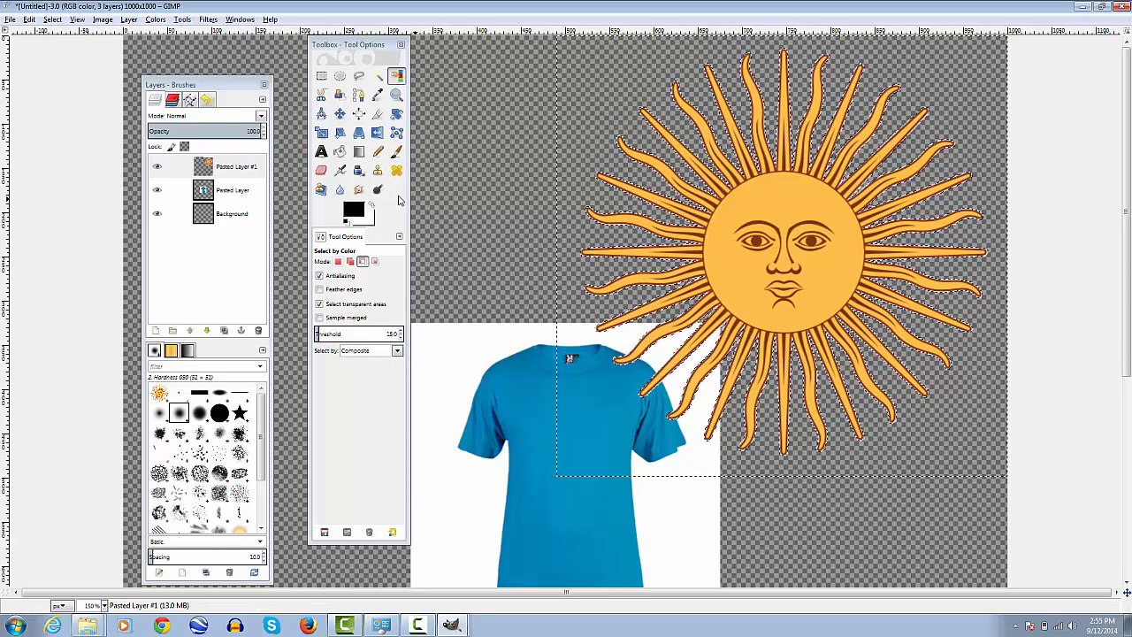
Undo the deletion of the sun's white background and clear the selection
key(ctrl+z)
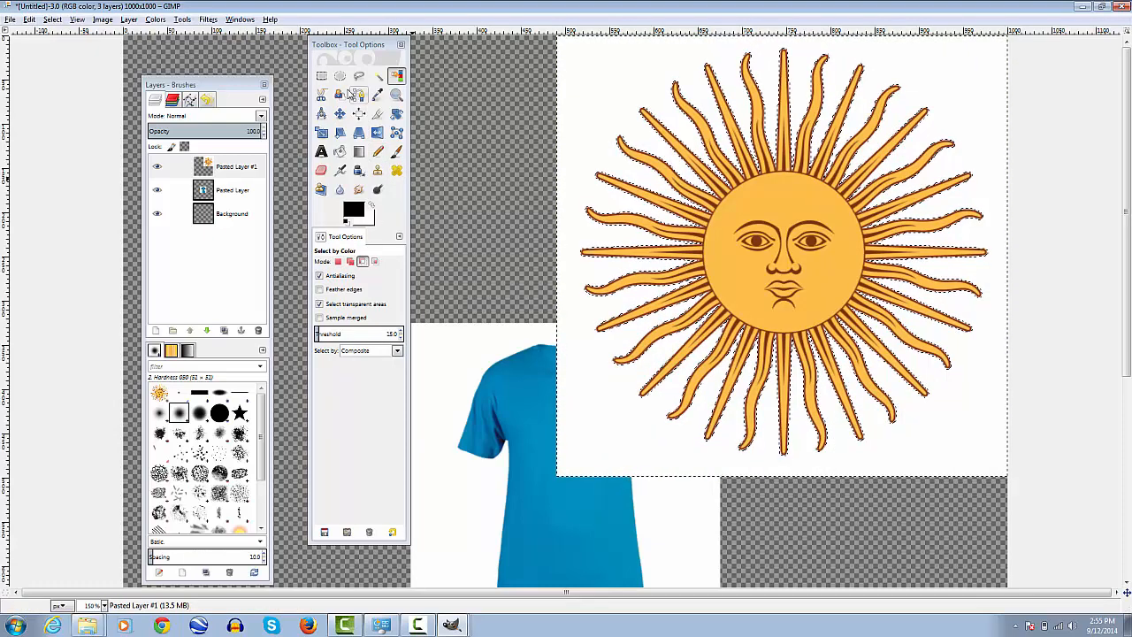
click(321, 76)
click(519, 132)
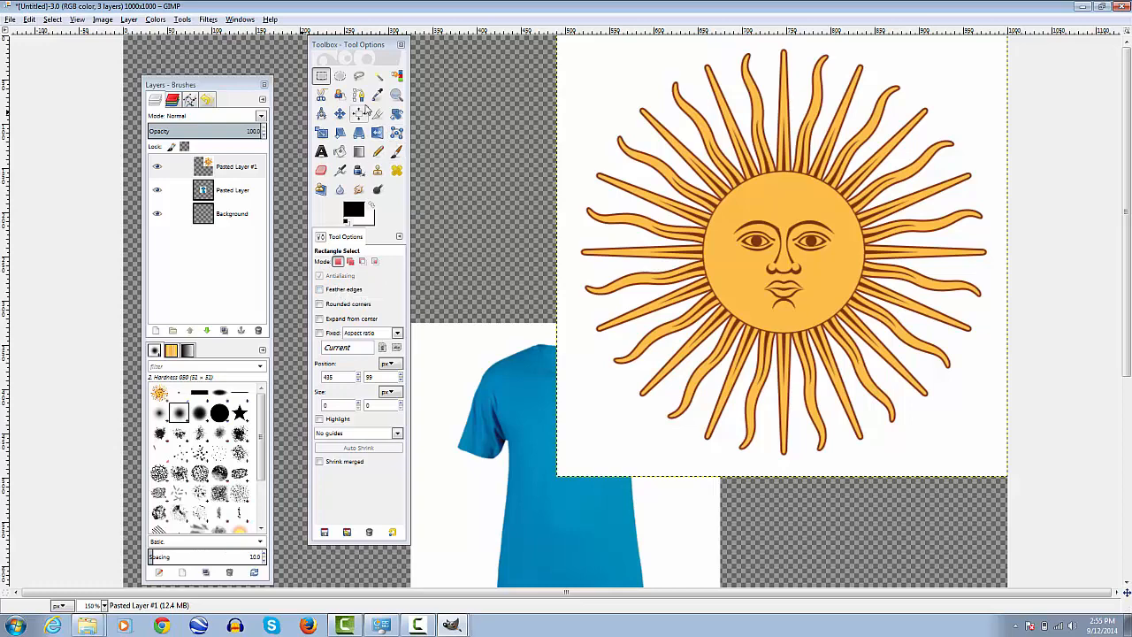
Select the sun layer's white background by color with feathered edges at radius 10.0, and delete it
click(396, 78)
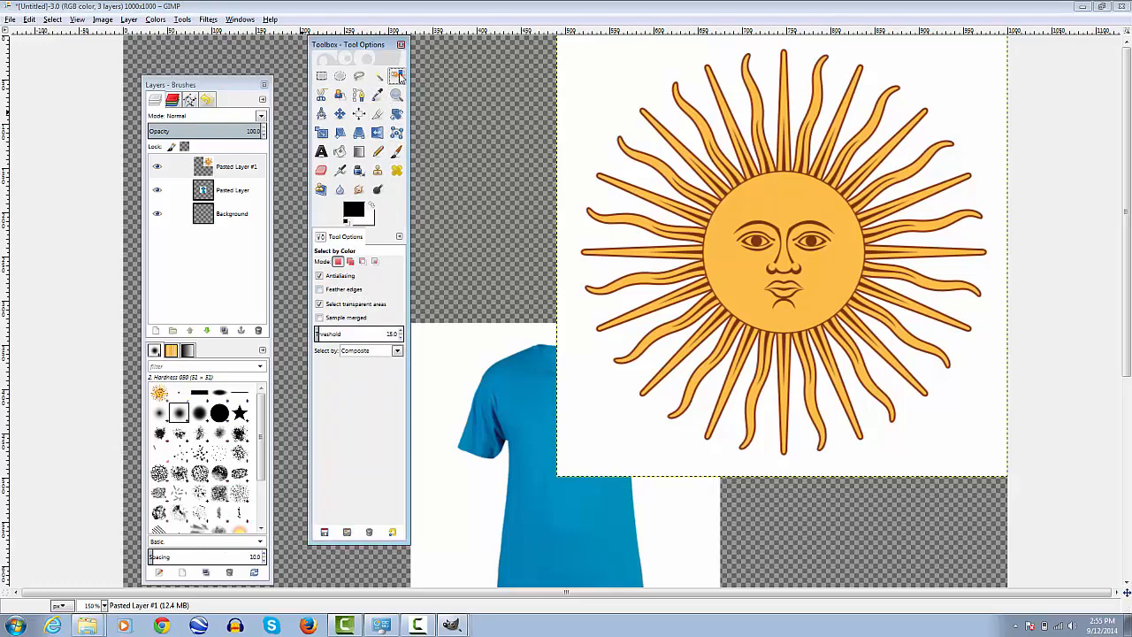
click(345, 290)
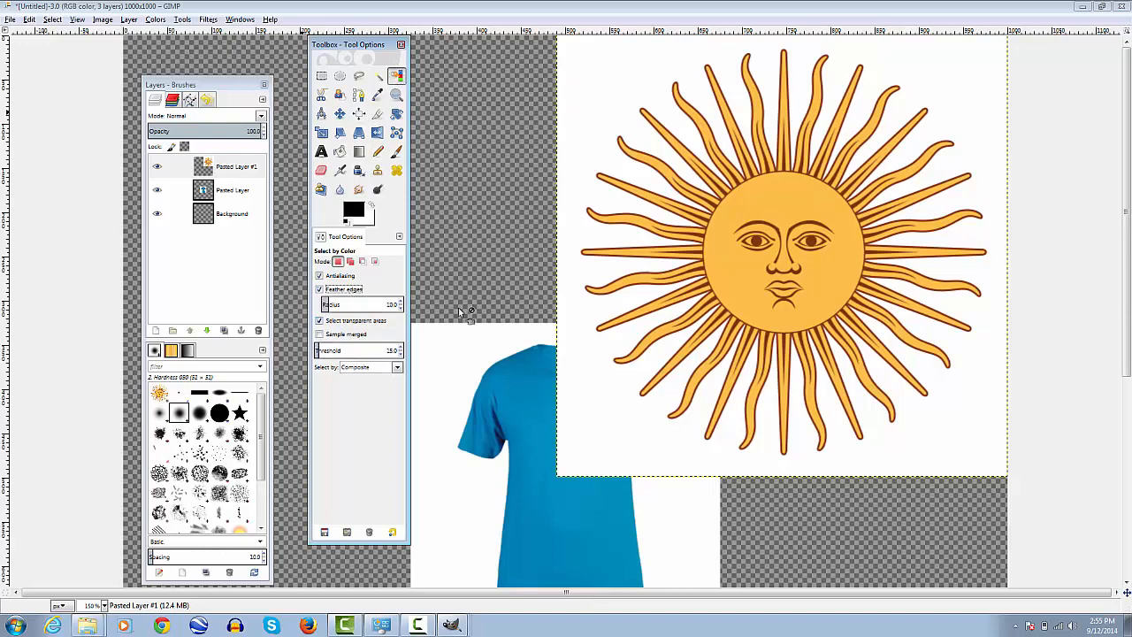
click(579, 102)
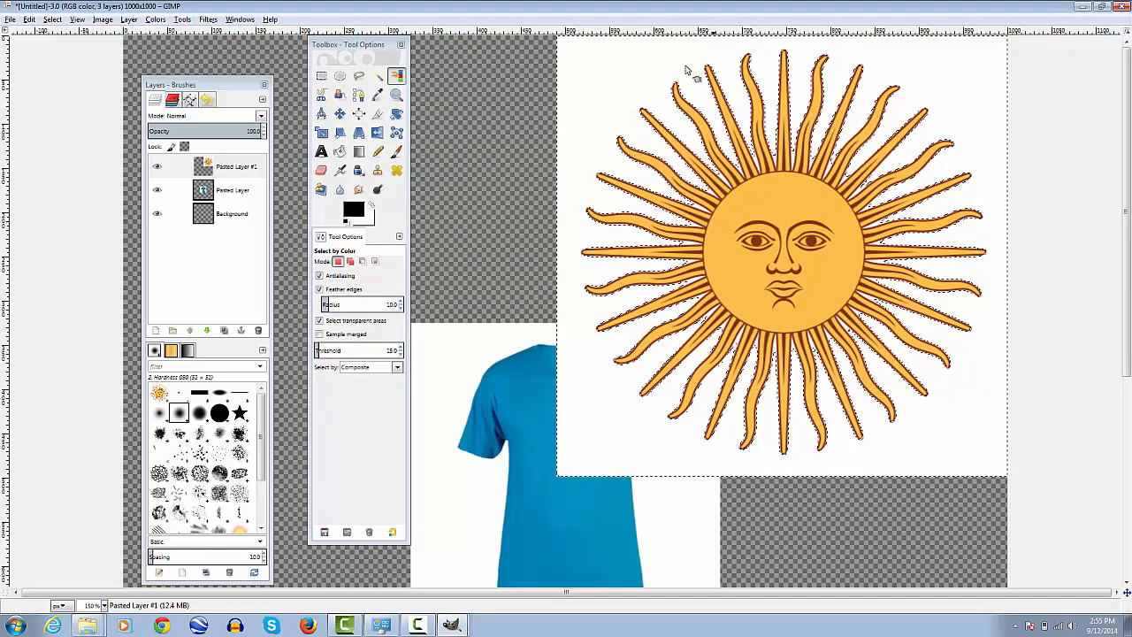
key(Delete)
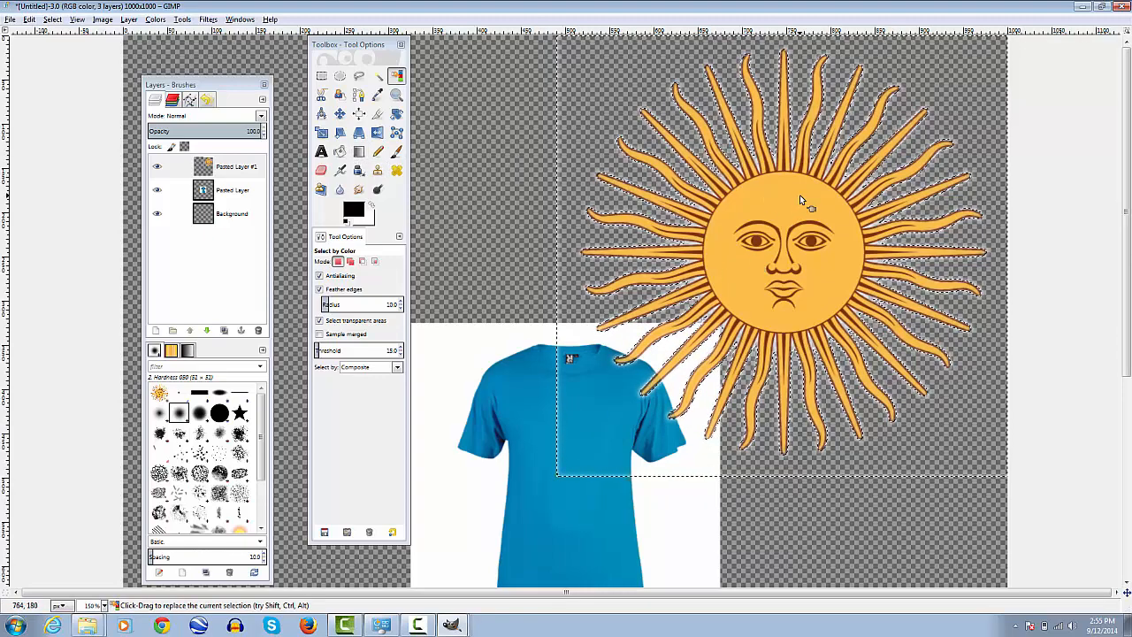
Undo the feathered deletion and the feathered selection on the sun layer
key(ctrl)
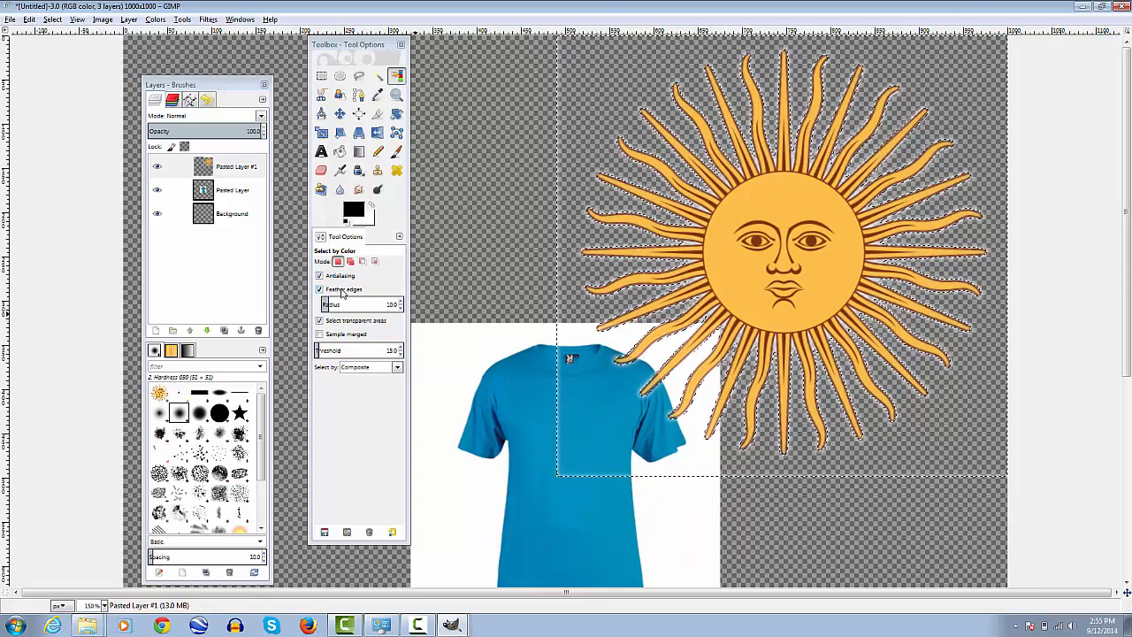
key(ctrl+z)
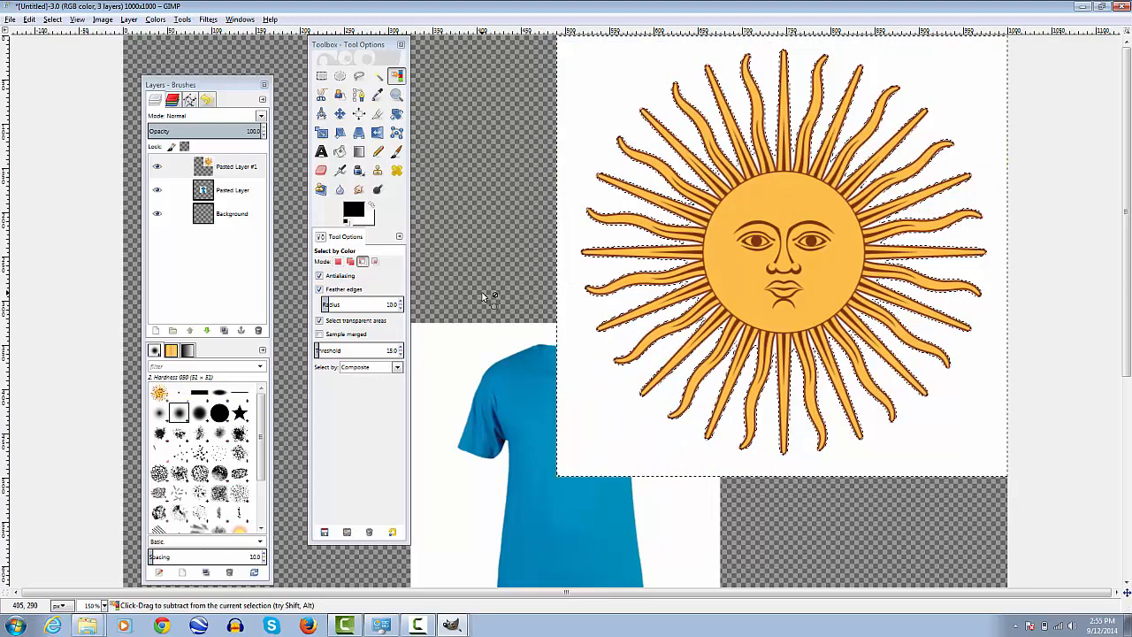
key(ctrl+z)
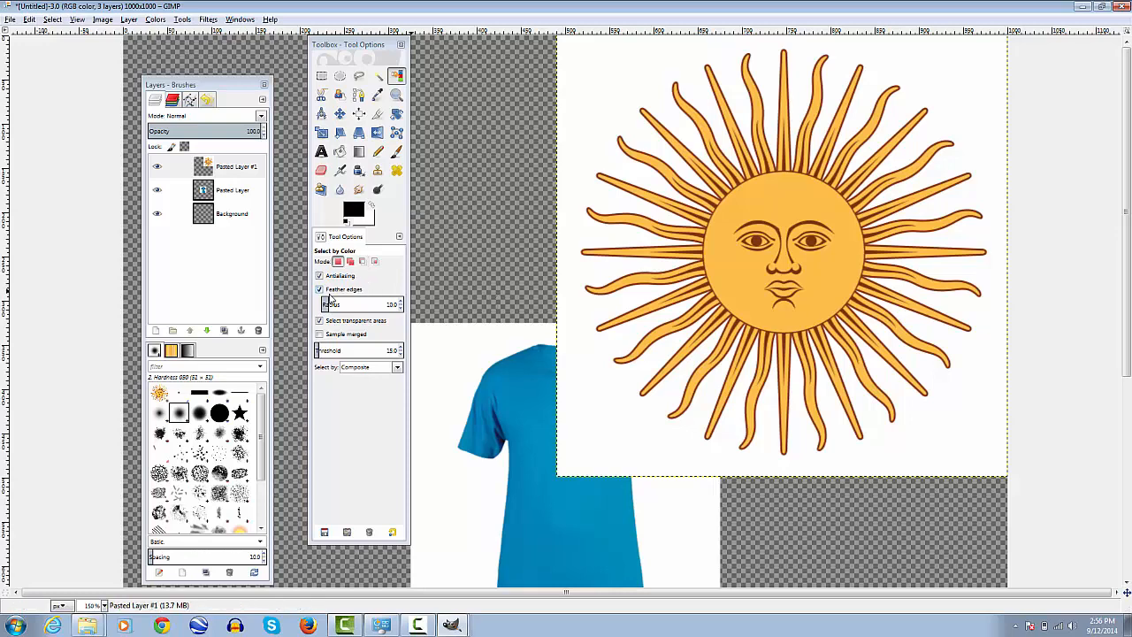
Turn off feathered edges and select the white background around the sun by color
click(332, 292)
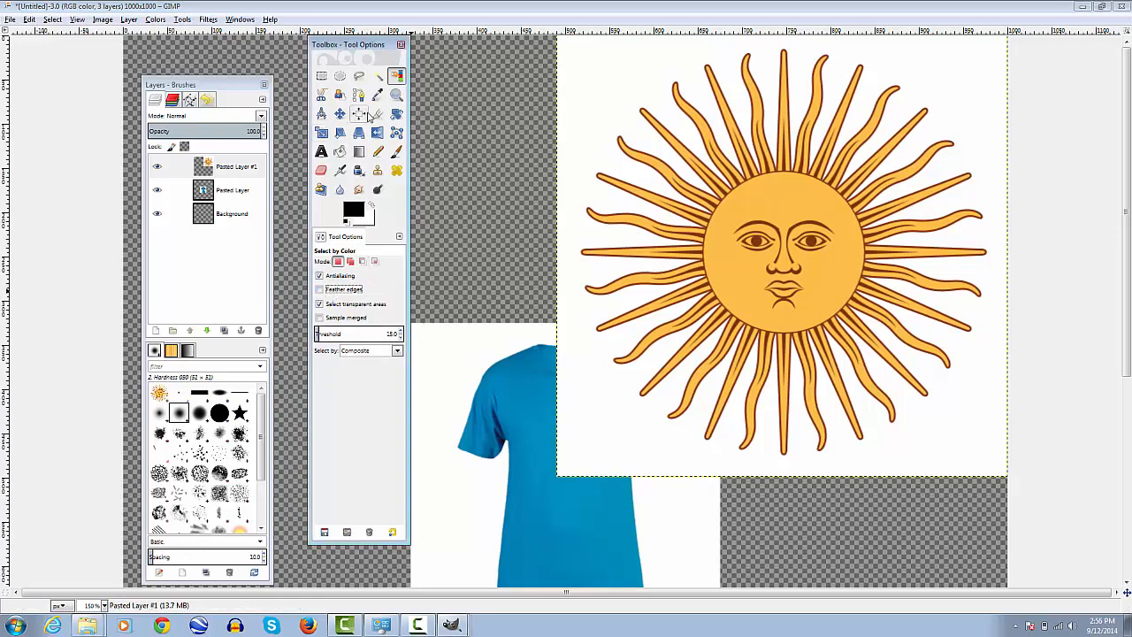
click(592, 97)
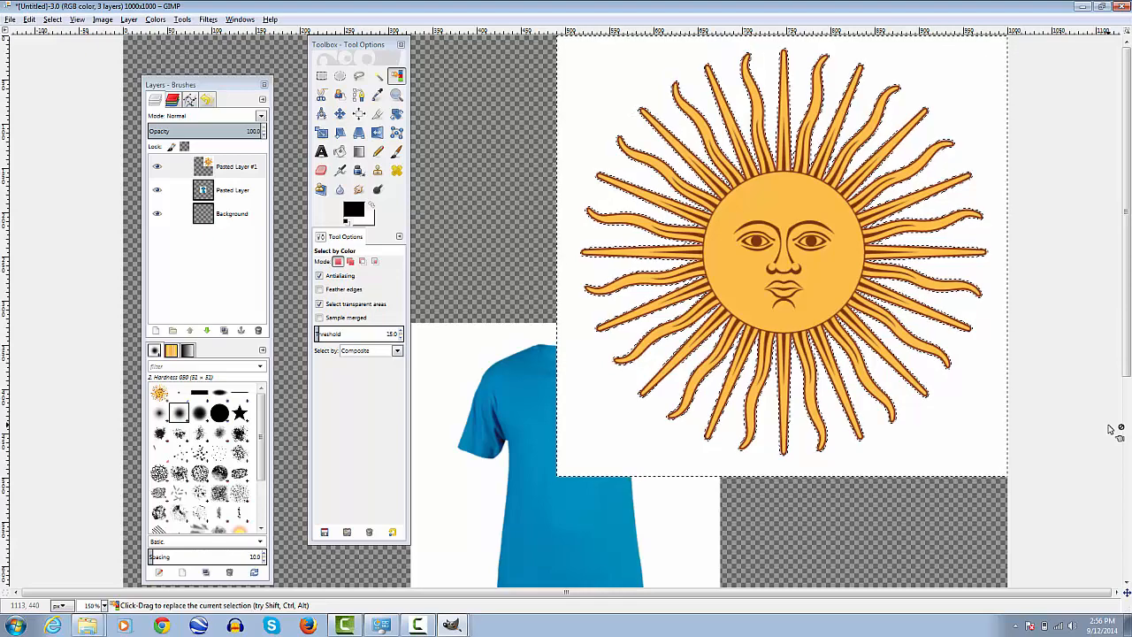
Delete the selected white background around the sun and clear the selection
key(Delete)
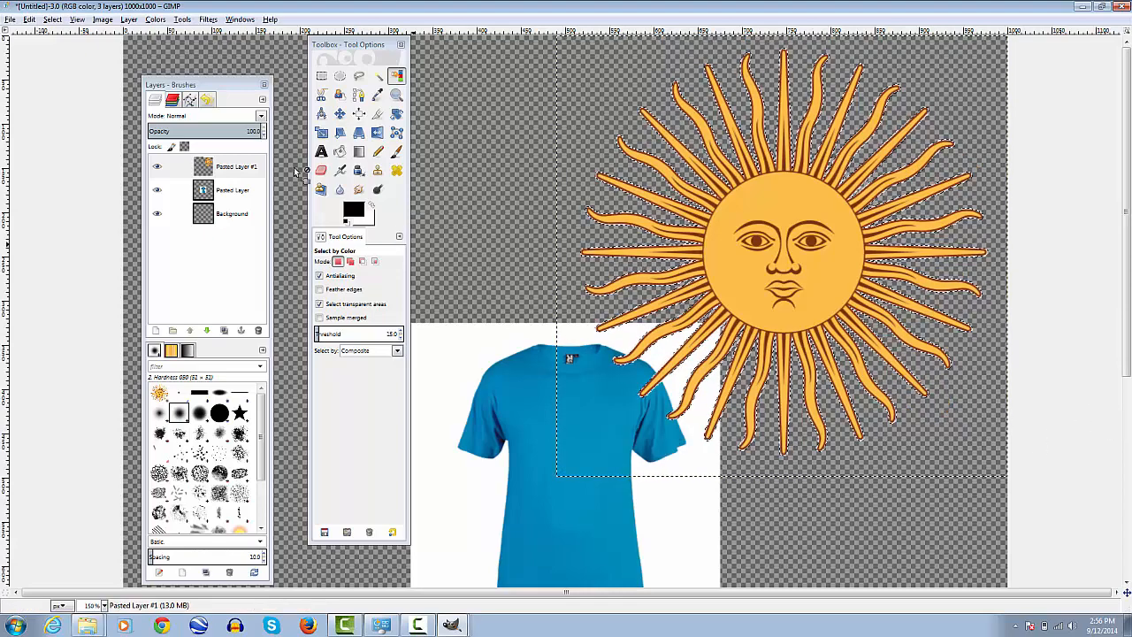
click(339, 113)
click(322, 79)
click(516, 140)
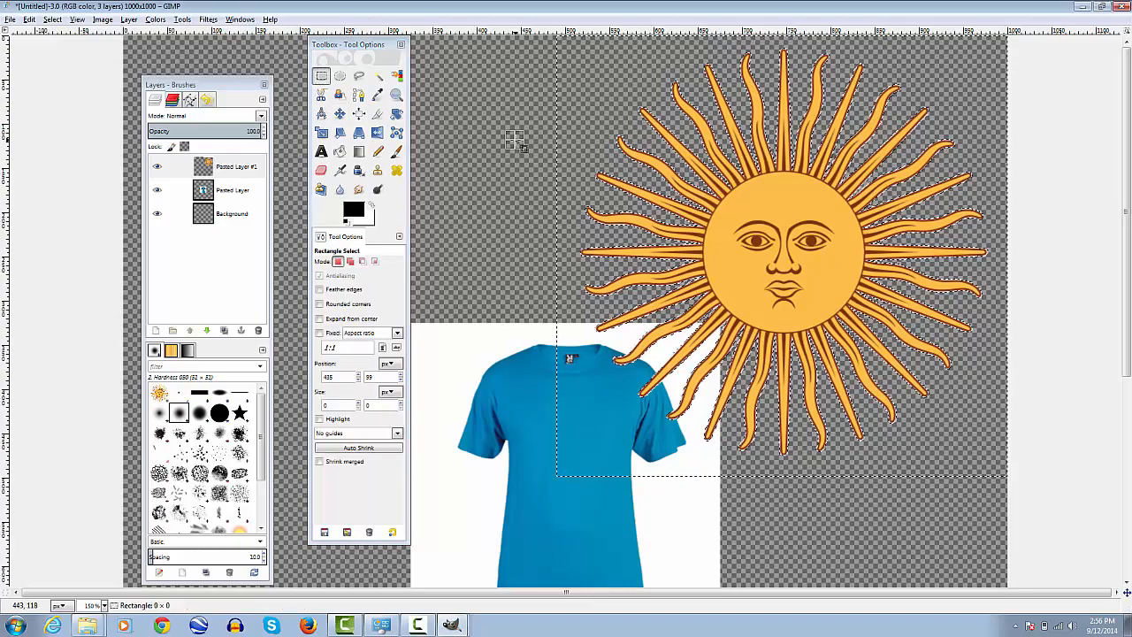
Move the sun layer away from the image's upper edge and delete the leftover white strip above its rays with rectangular selections
click(340, 115)
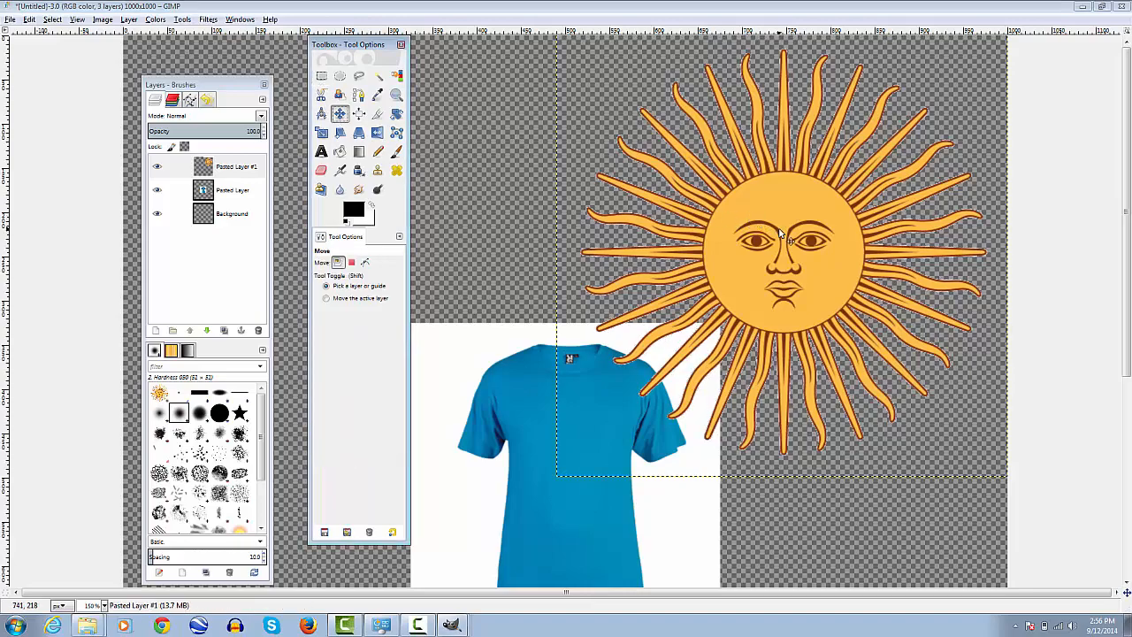
drag(781, 233, 733, 323)
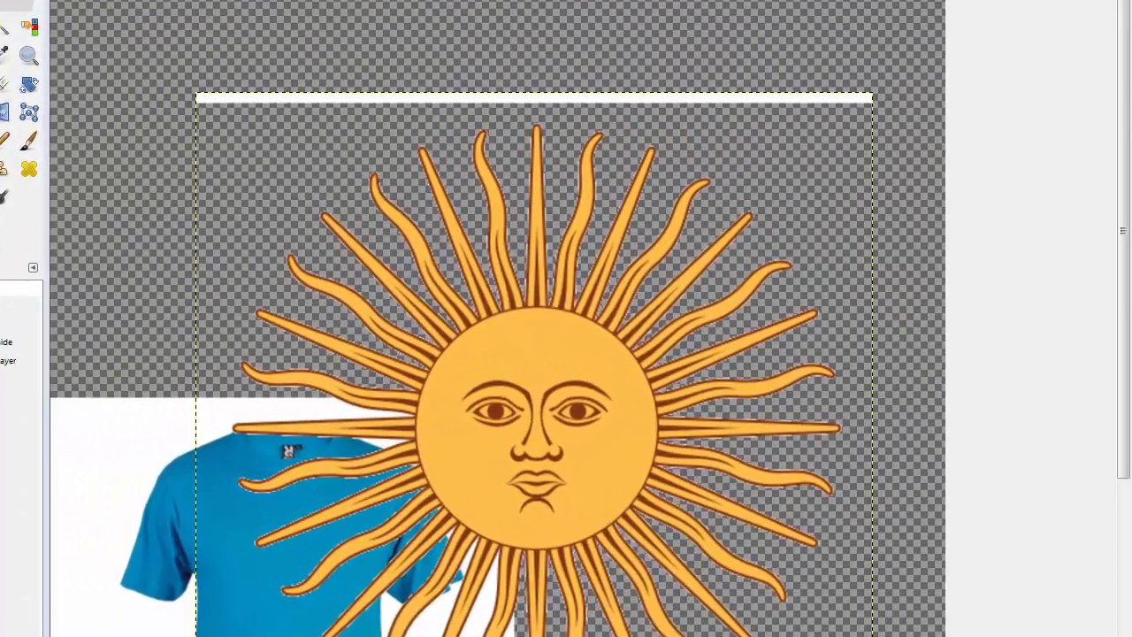
key(r)
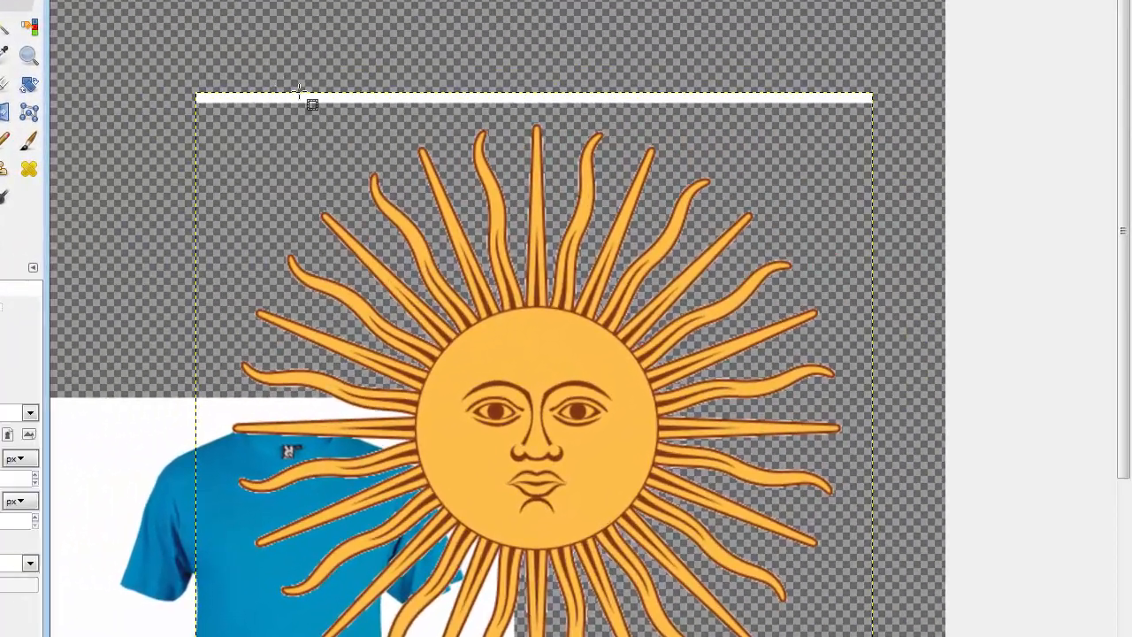
mouse_move(306, 116)
mouse_down()
mouse_move(53, 11)
mouse_move(17, 8)
mouse_up()
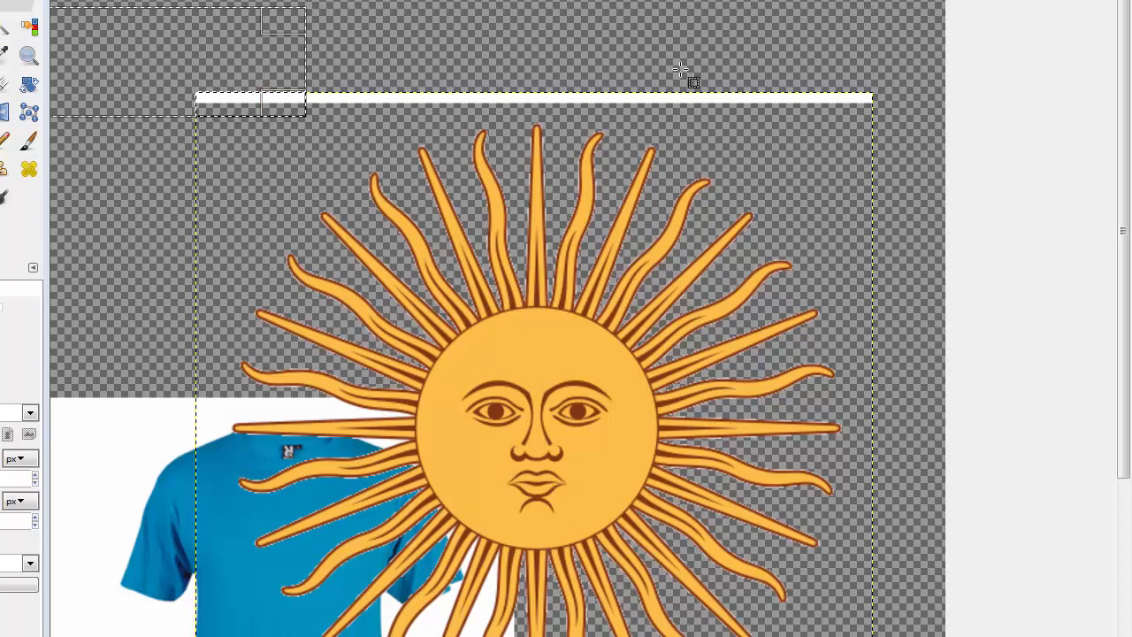
key(Delete)
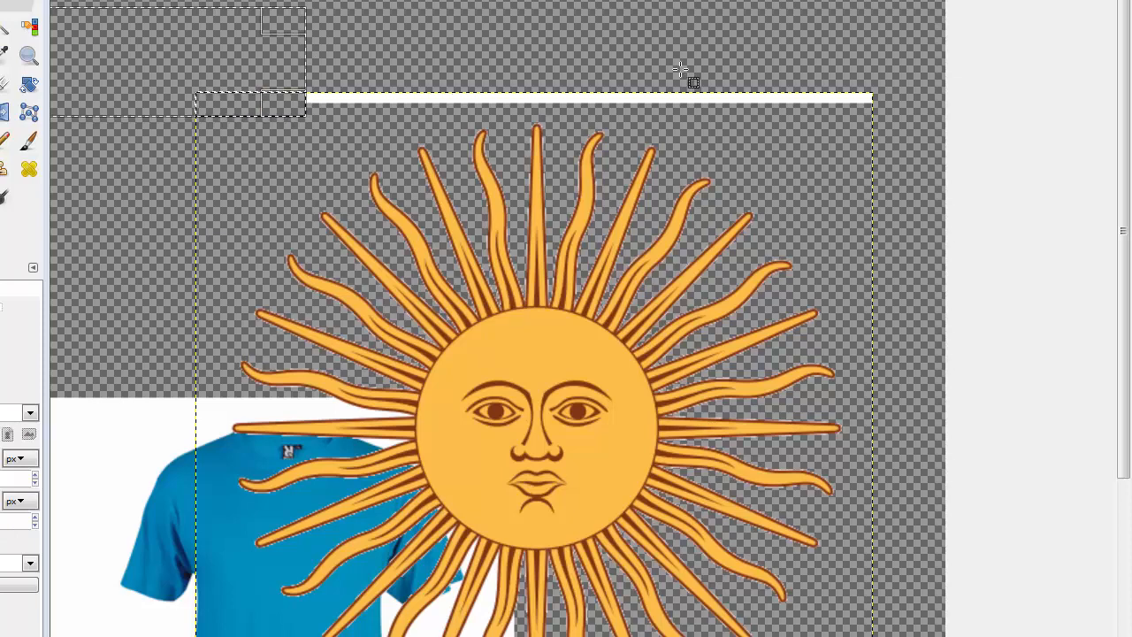
click(815, 57)
drag(904, 63, 220, 110)
key(Delete)
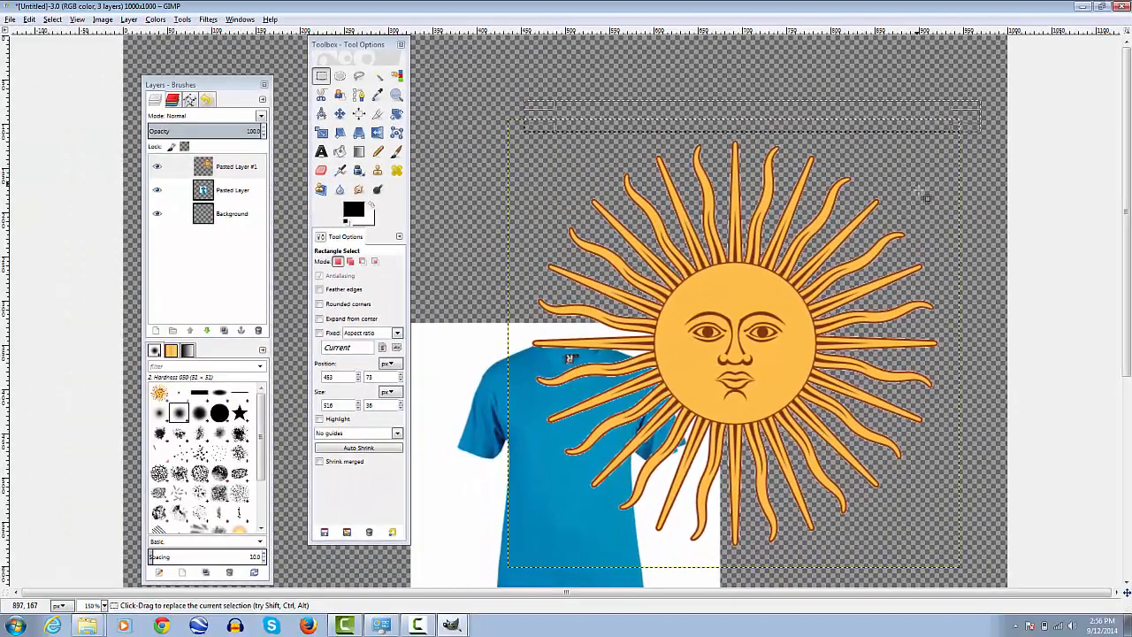
scroll(915, 202, down, 5)
scroll(915, 202, up, 5)
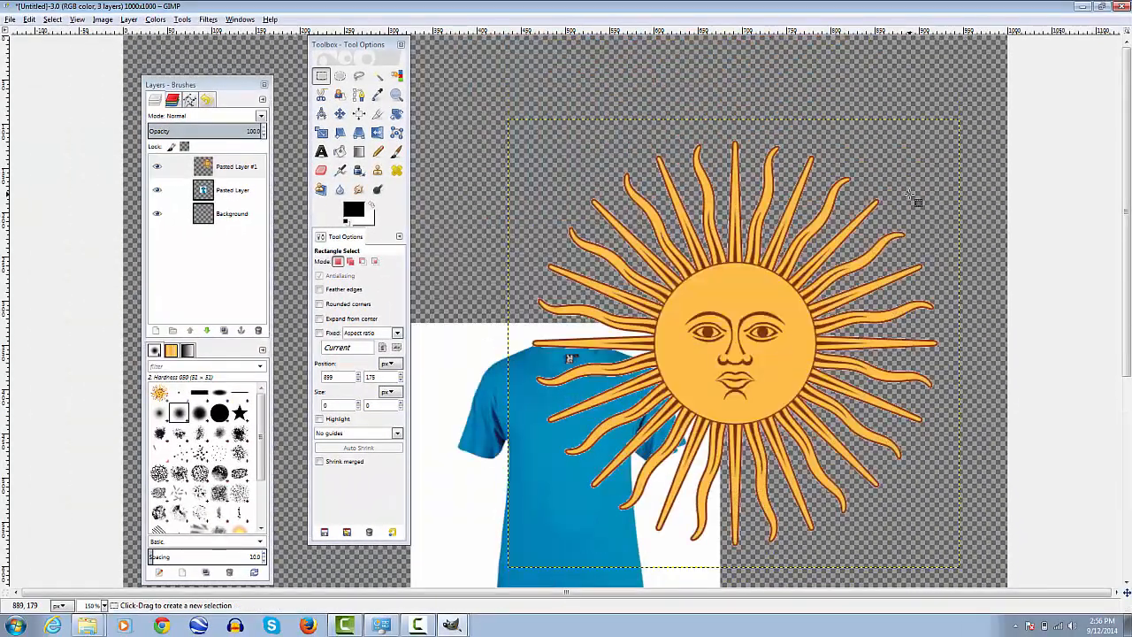
Move the sun layer over the middle of the blue T-shirt
scroll(915, 203, down, 2)
click(340, 113)
drag(719, 164, 561, 278)
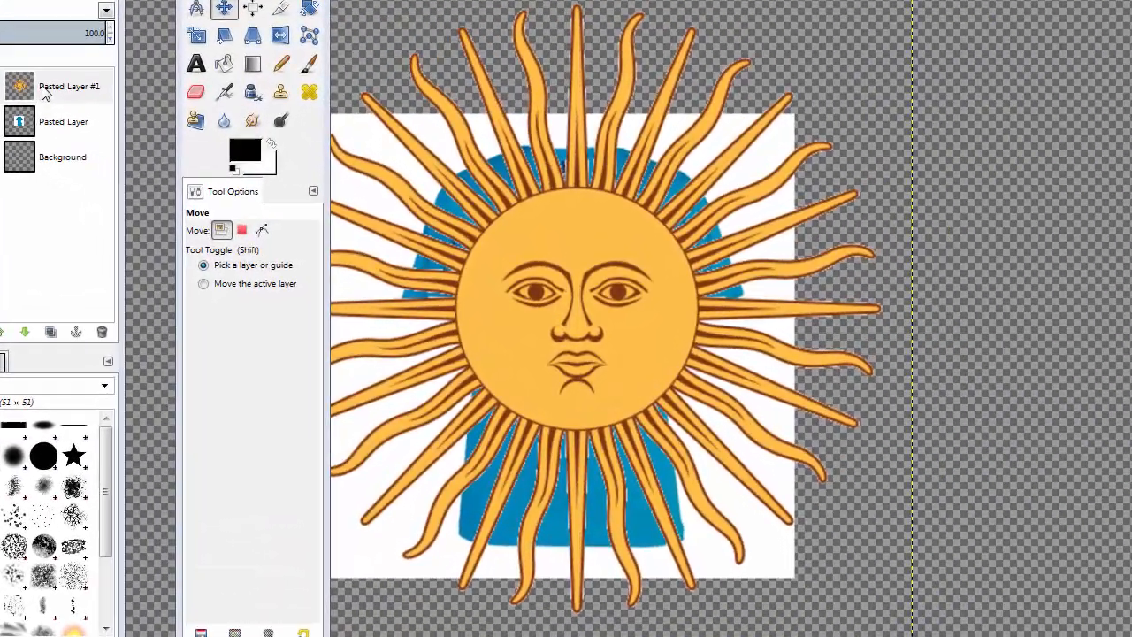
Start scaling the sun layer and switch its size unit to percent
click(44, 92)
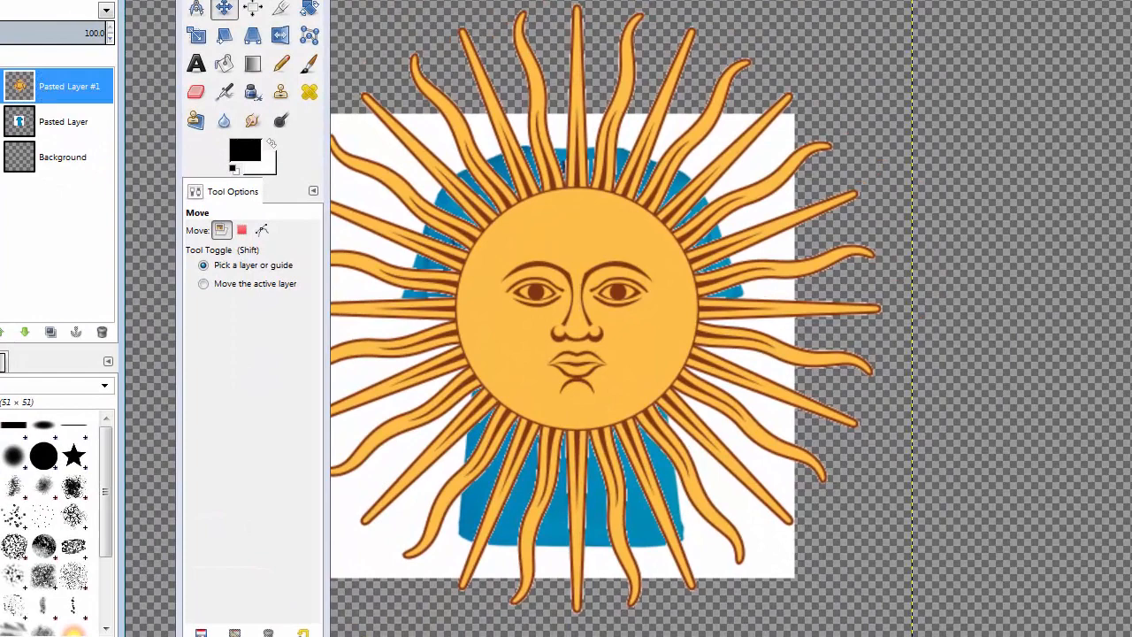
key(alt+l)
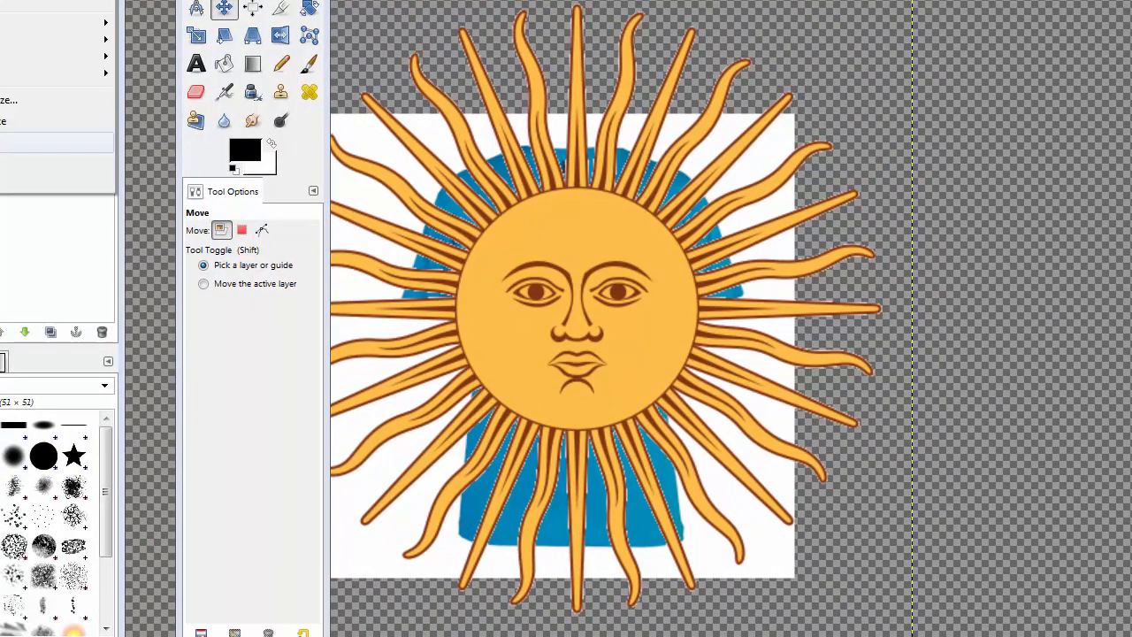
click(7, 143)
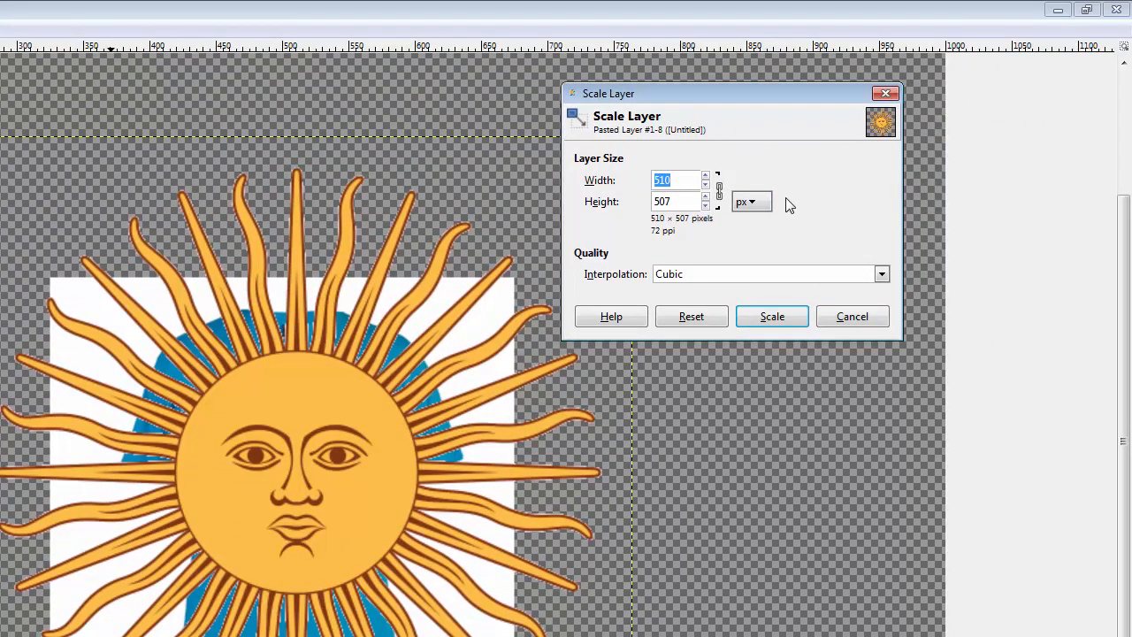
click(763, 202)
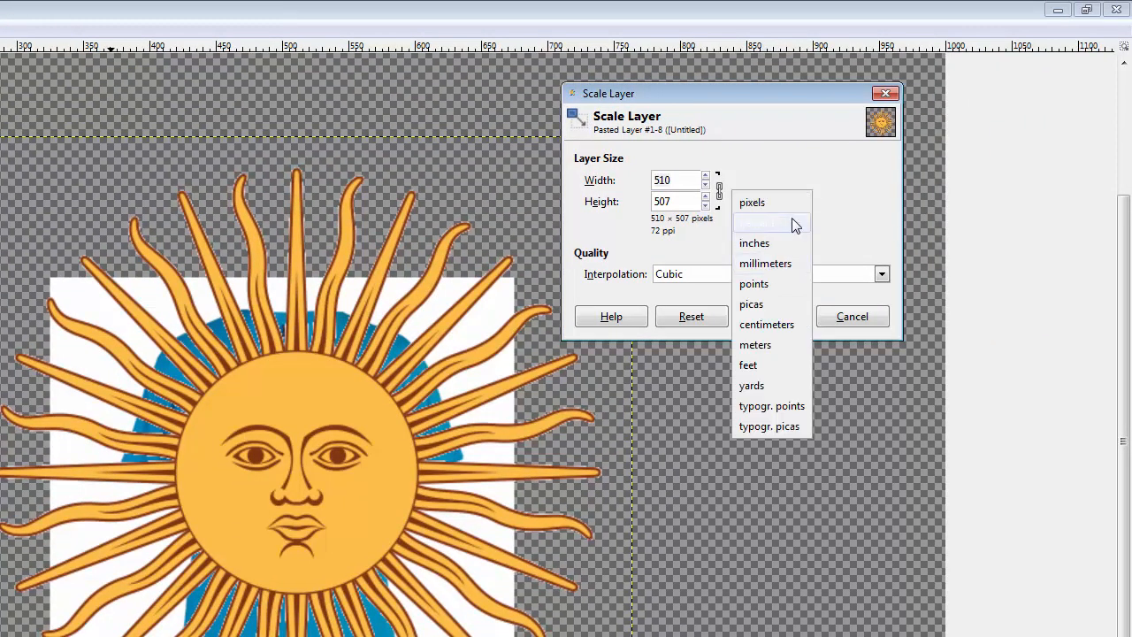
click(785, 223)
Set the sun layer's scaling width to 33 percent with width and height linked
drag(691, 179, 576, 173)
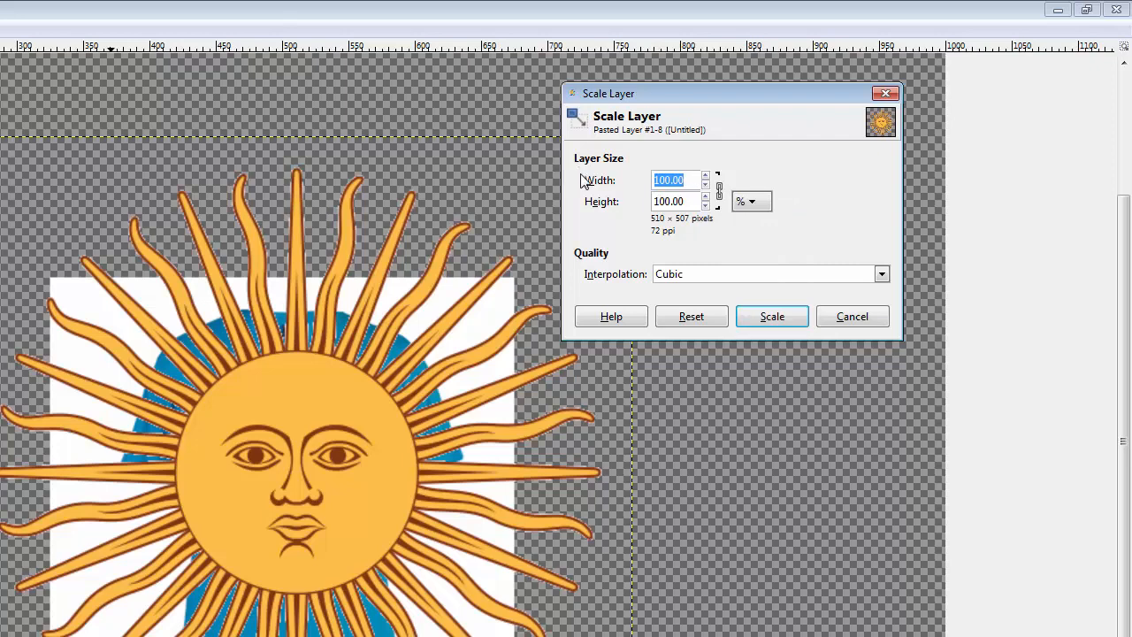
text(33)
key(Tab)
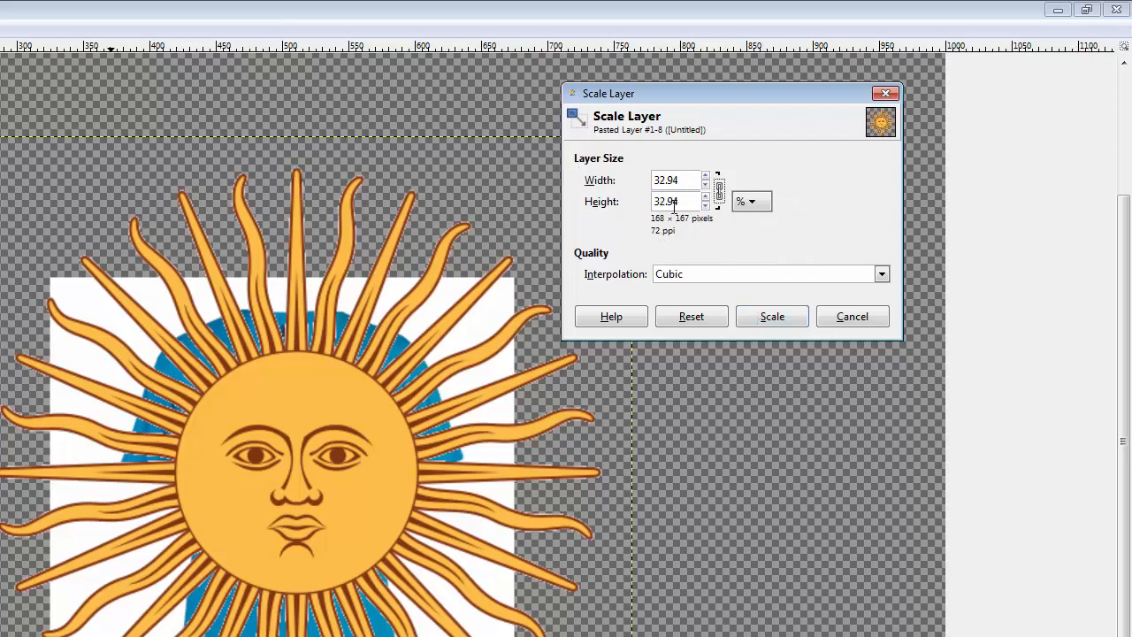
drag(690, 181, 617, 190)
text(33)
Set the sun layer's scaling height to 50 percent and unlink width from height
click(721, 196)
drag(692, 207, 477, 203)
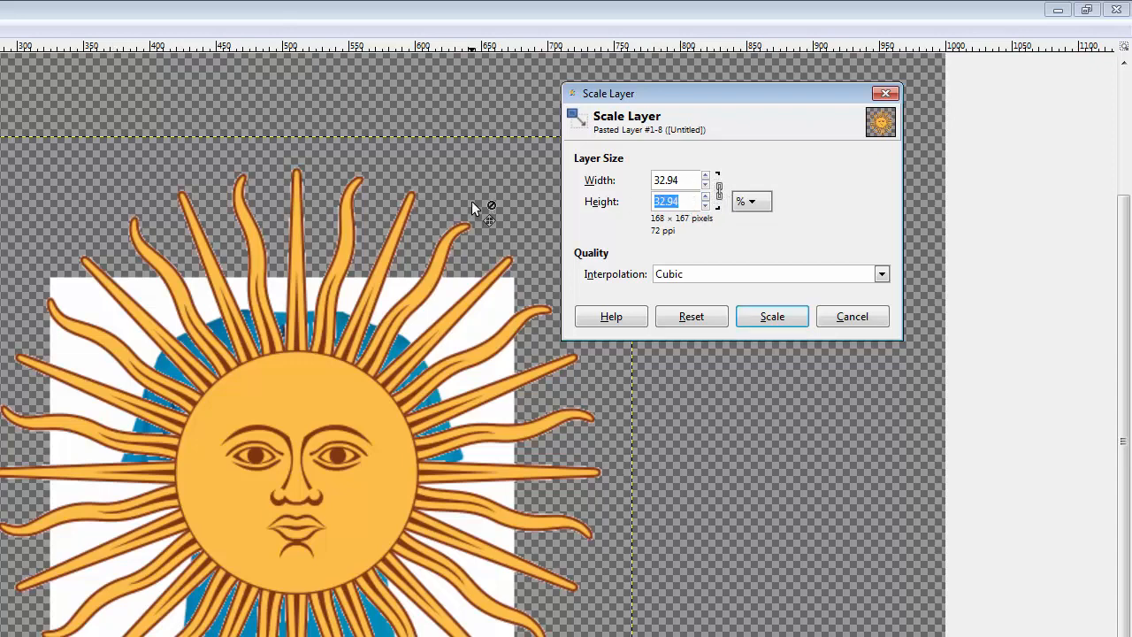
text(50)
click(683, 183)
drag(688, 183, 536, 201)
click(719, 192)
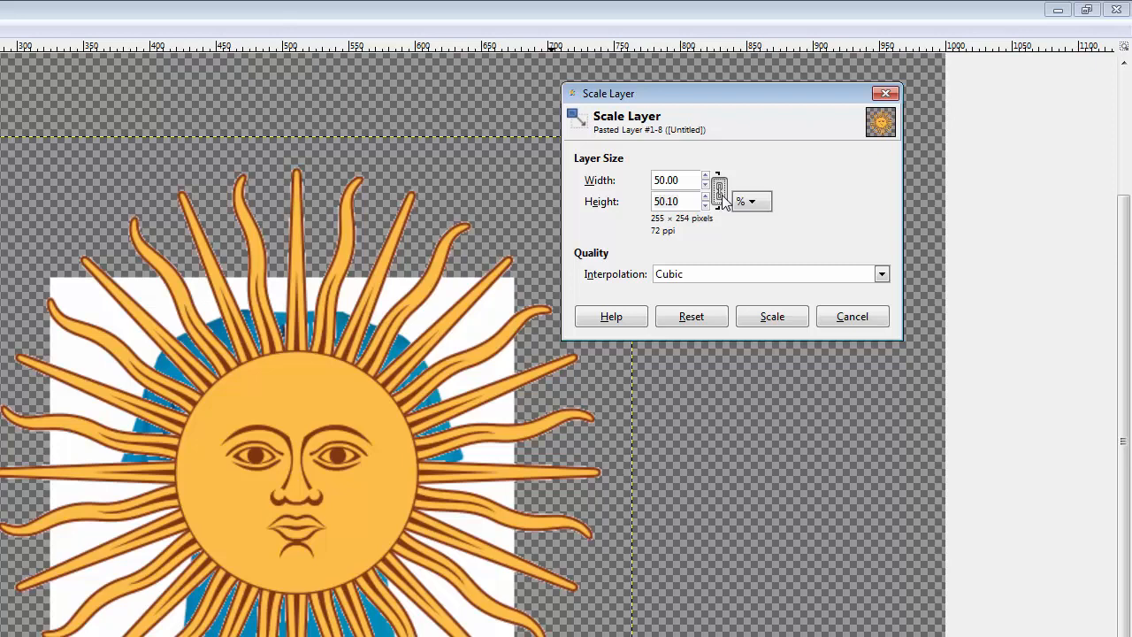
Try scaling the sun layer to 200 percent width and 50.10 percent height, and undo the scaling
click(686, 180)
text(5)
drag(609, 169, 600, 155)
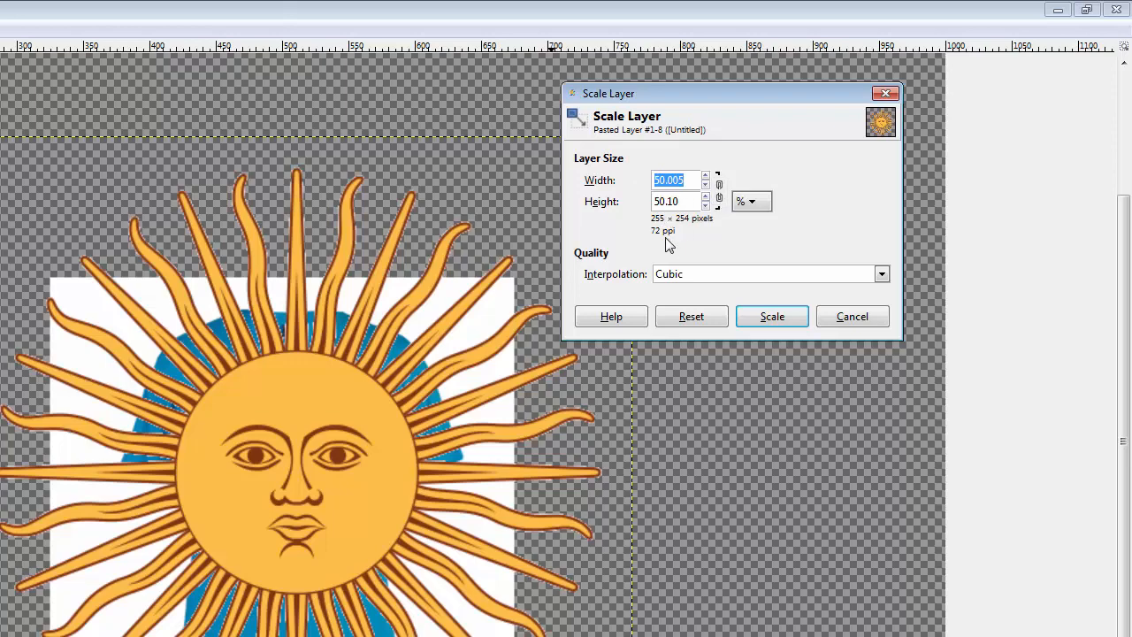
text(200)
key(Tab)
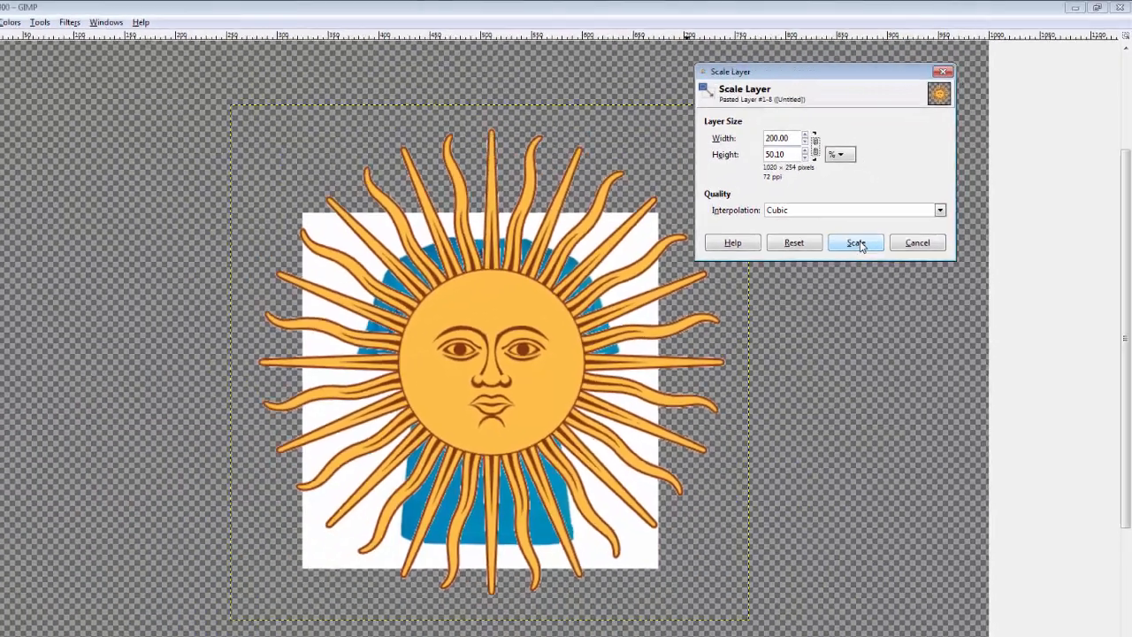
click(856, 242)
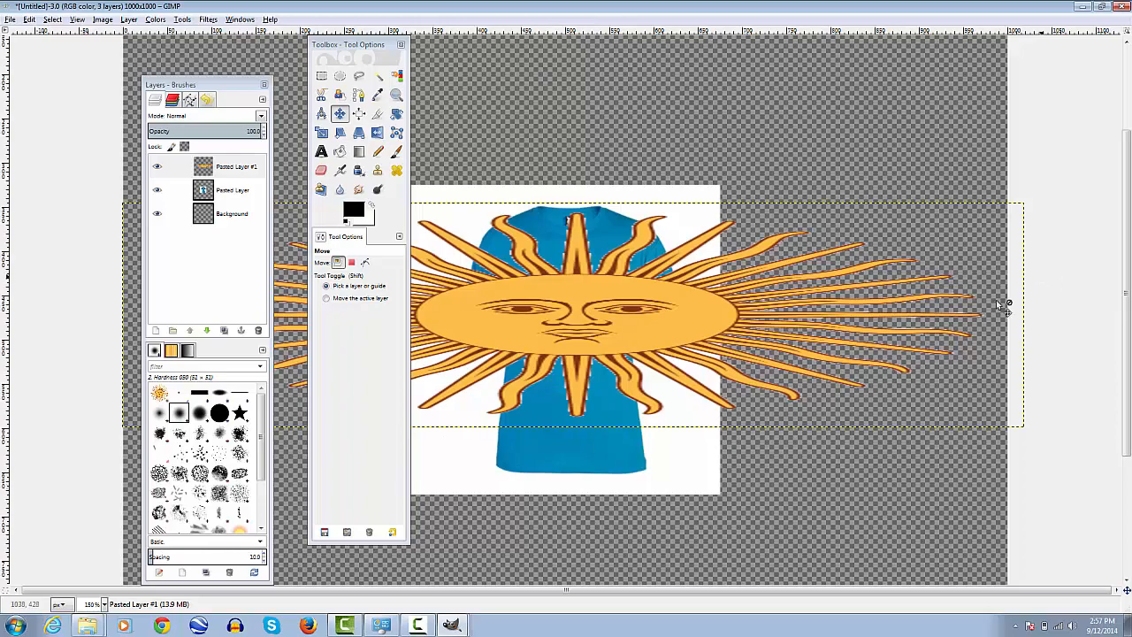
key(ctrl+z)
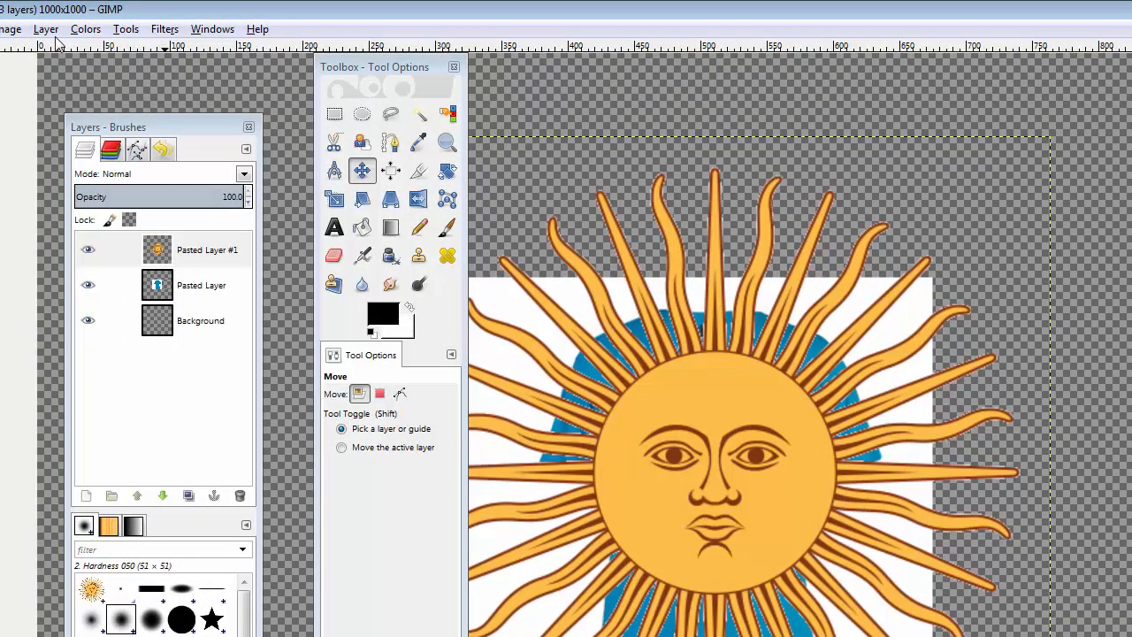
Scale the sun layer proportionally to 32.94 percent in width and height, using cubic interpolation
click(57, 27)
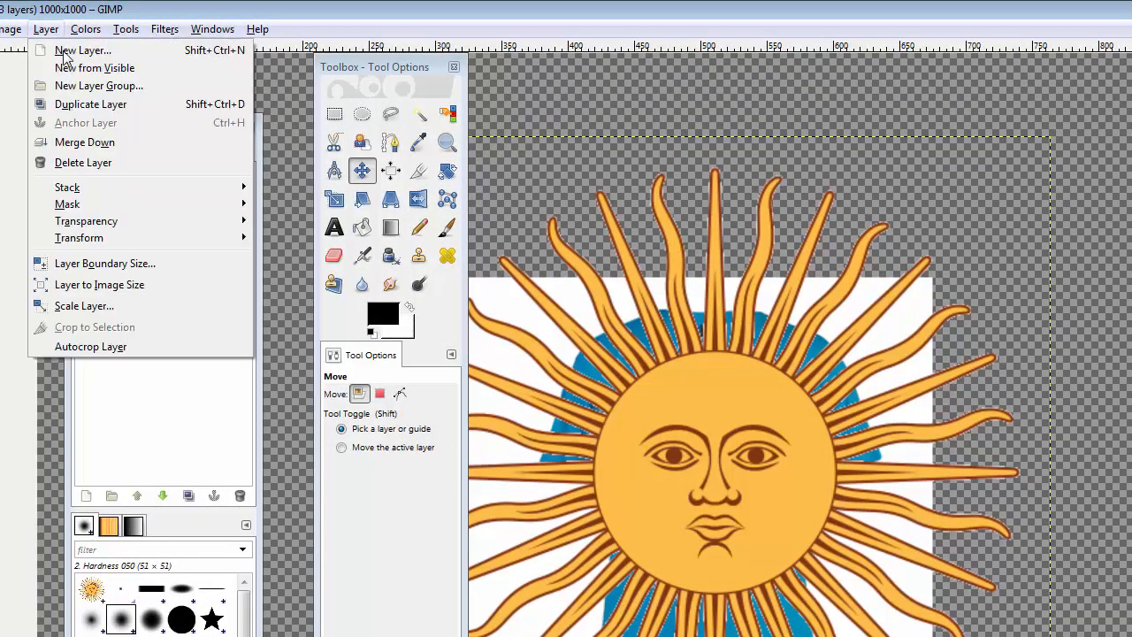
click(95, 306)
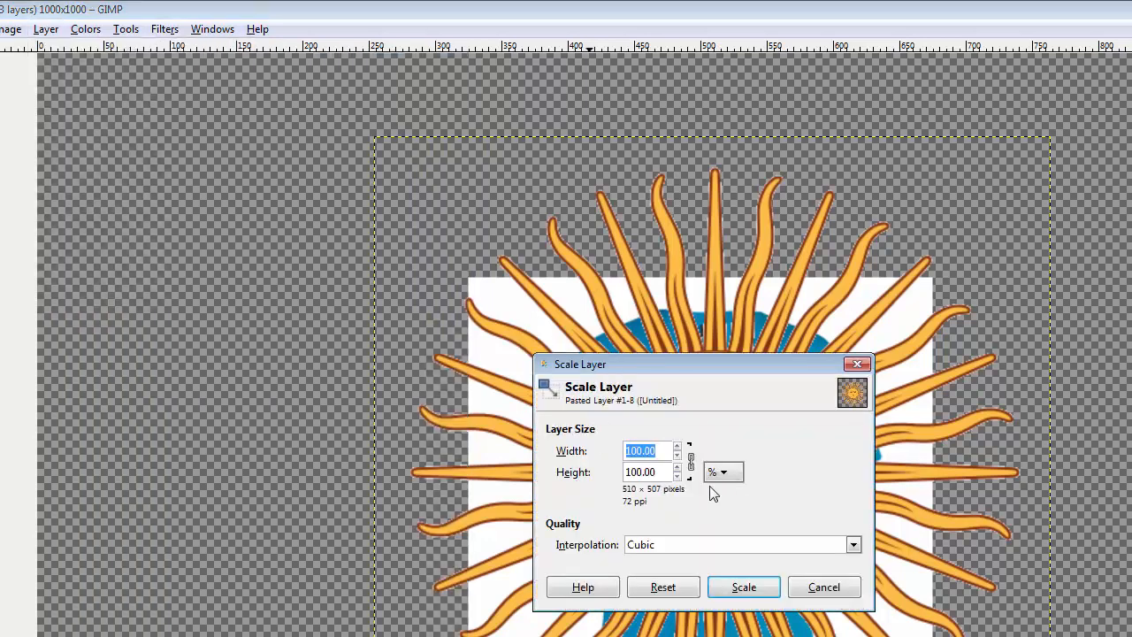
text(32.84)
key(Tab)
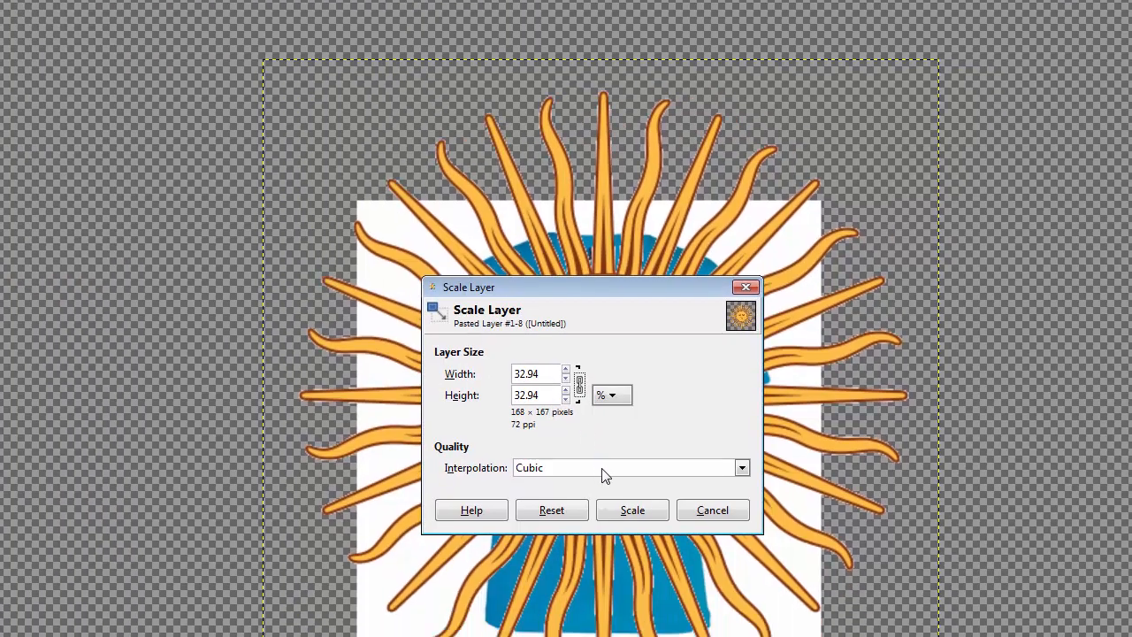
click(744, 588)
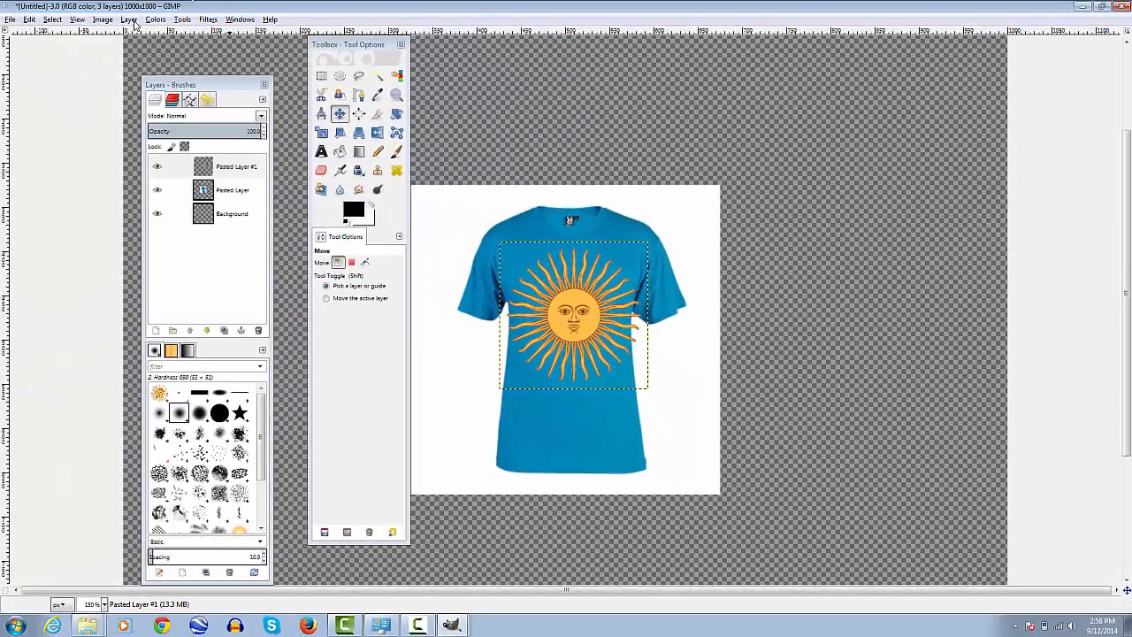
click(102, 19)
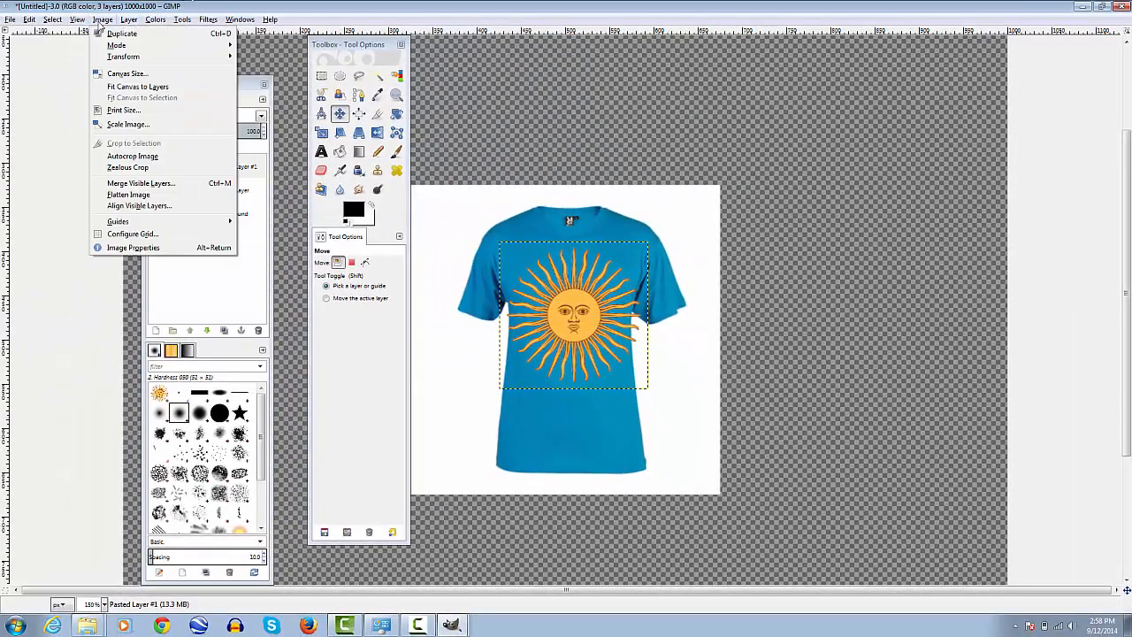
click(139, 124)
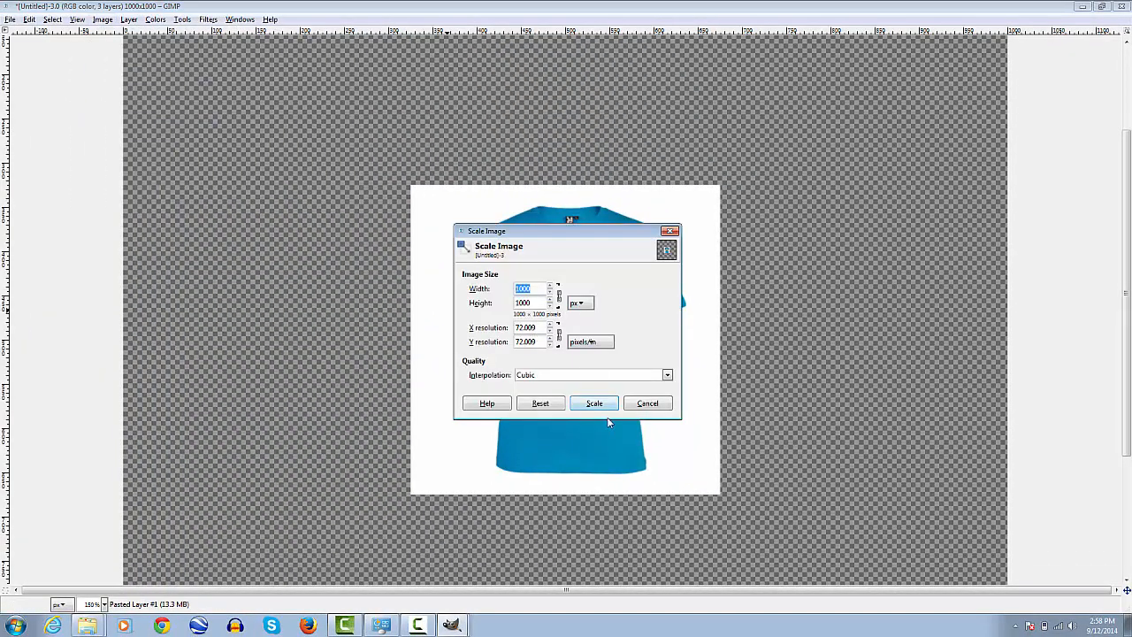
click(663, 405)
Scale the sun layer down proportionally once more so it fits within the T-shirt's chest
click(131, 21)
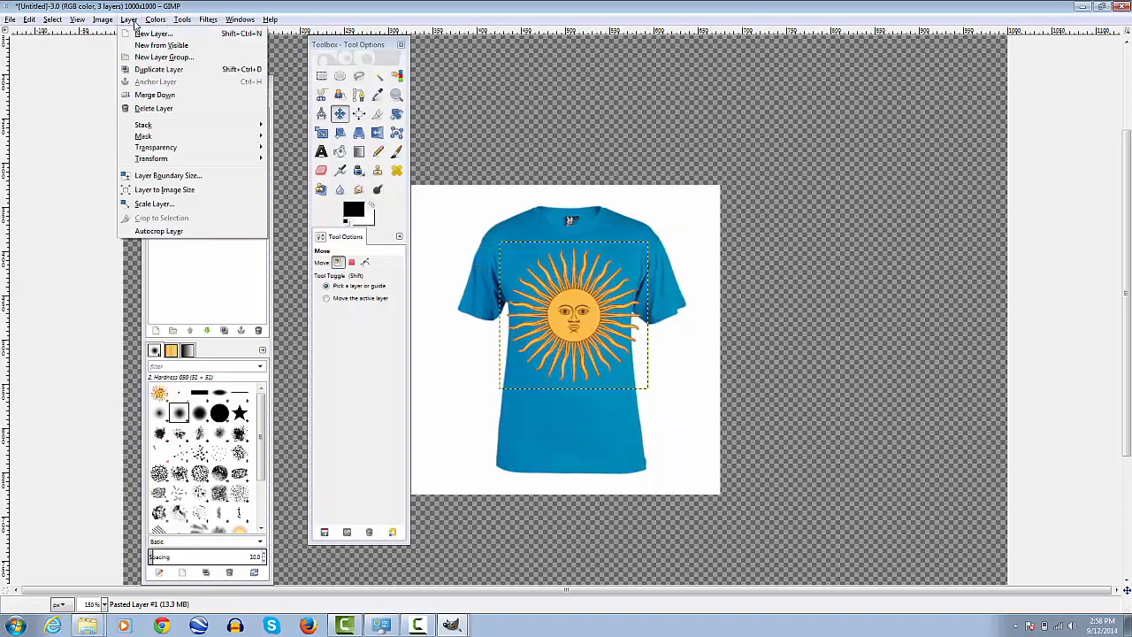
click(213, 206)
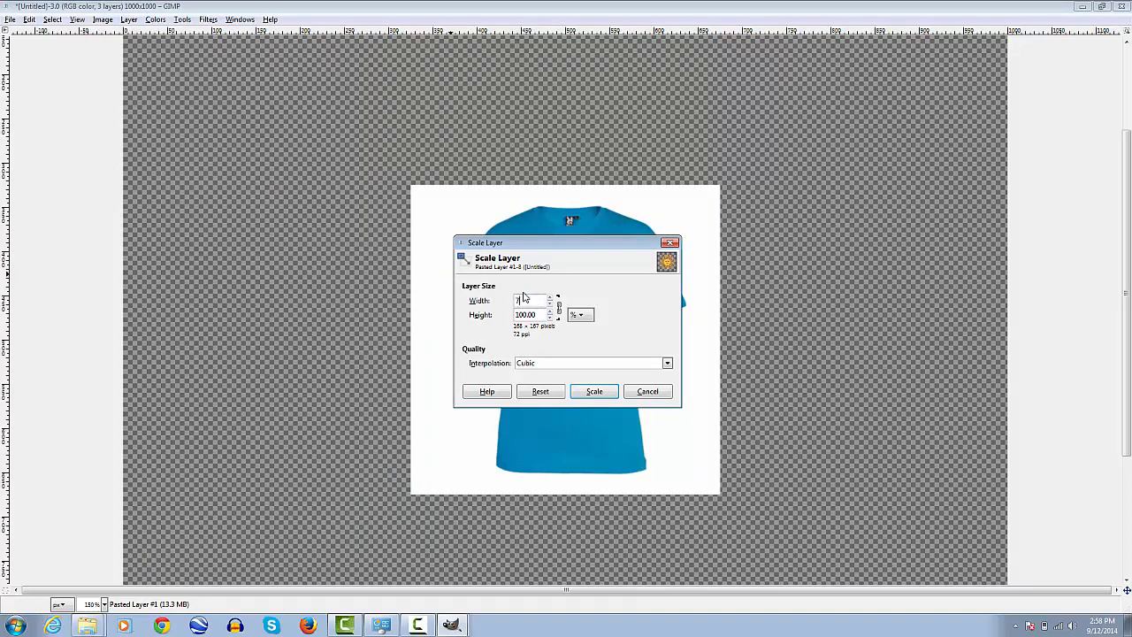
key(Tab)
click(605, 398)
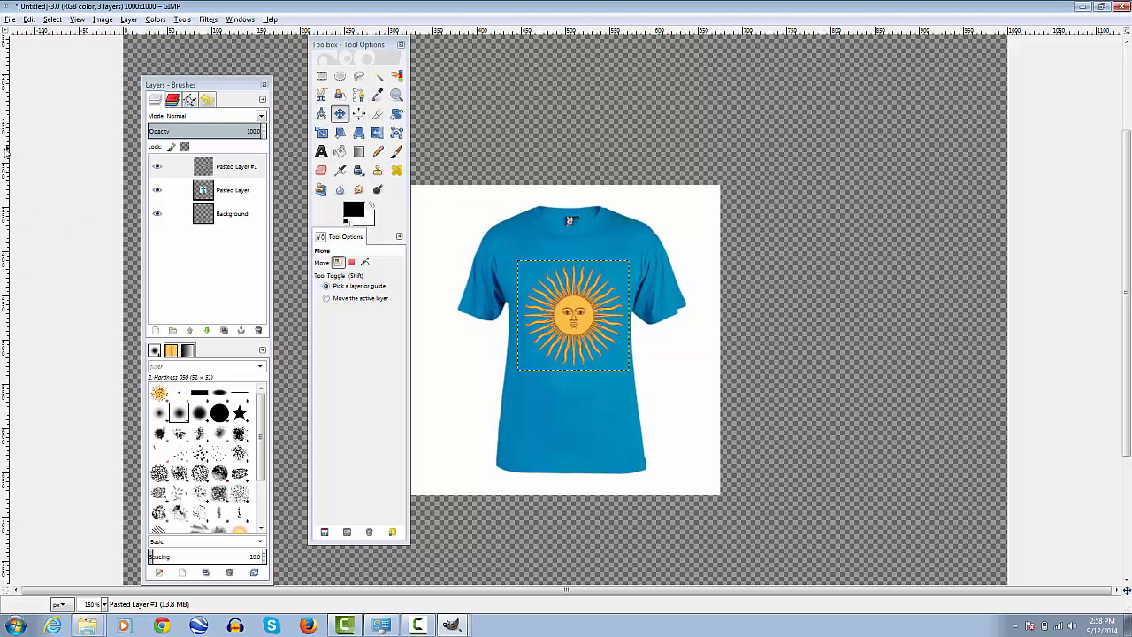
Place a vertical guide at the T-shirt's centre and move the sun layer onto it, slightly lower on the chest
drag(7, 152, 568, 427)
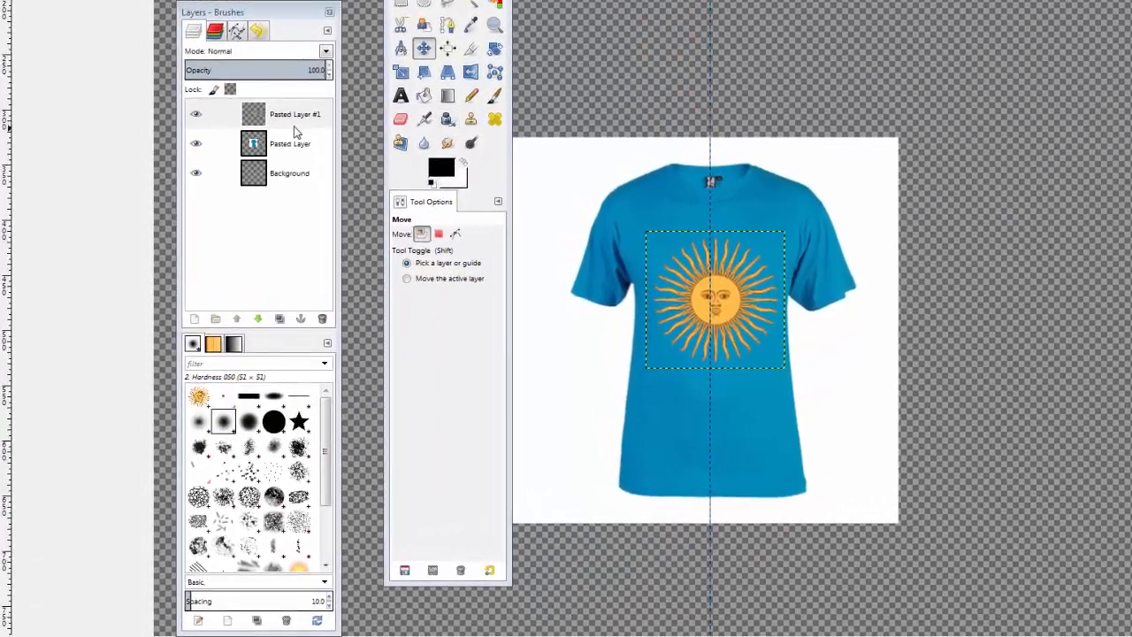
click(294, 127)
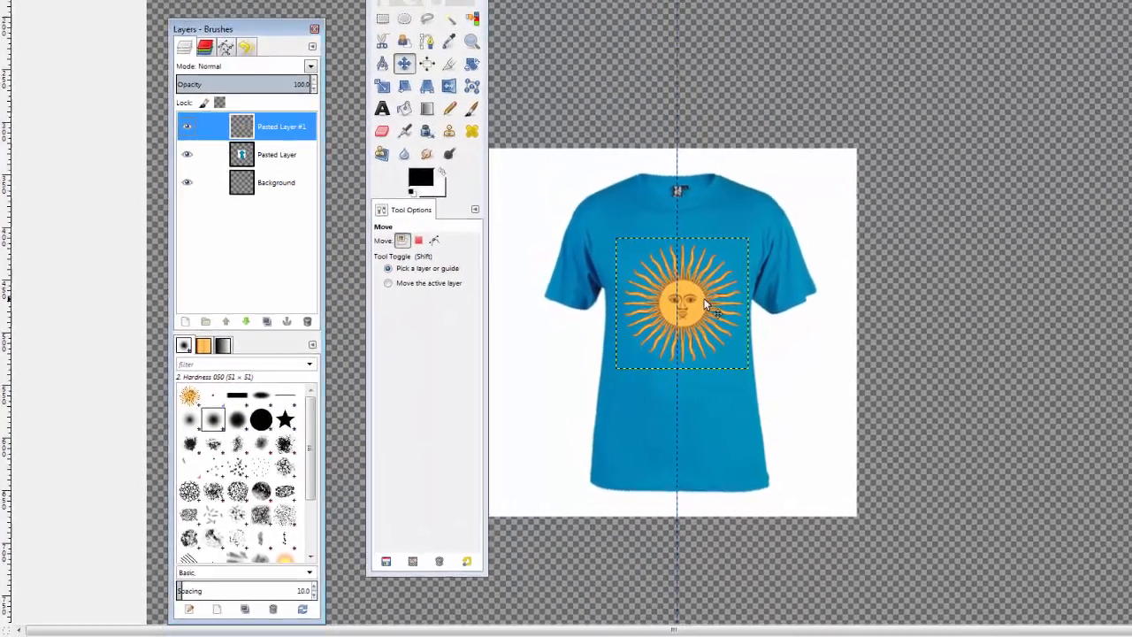
click(706, 306)
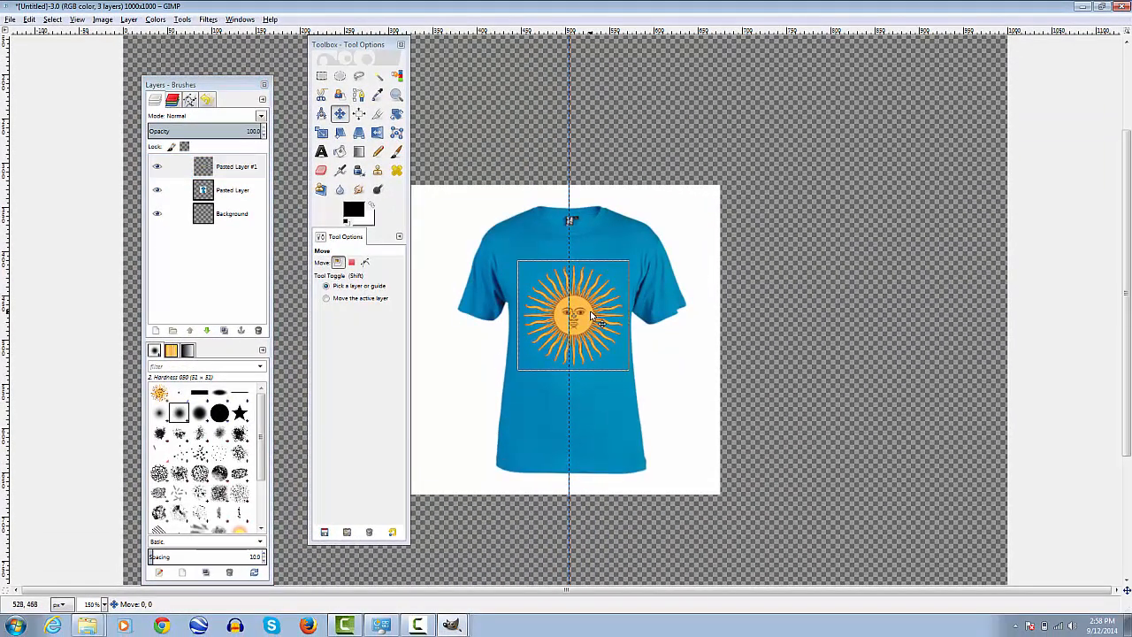
drag(591, 315, 591, 310)
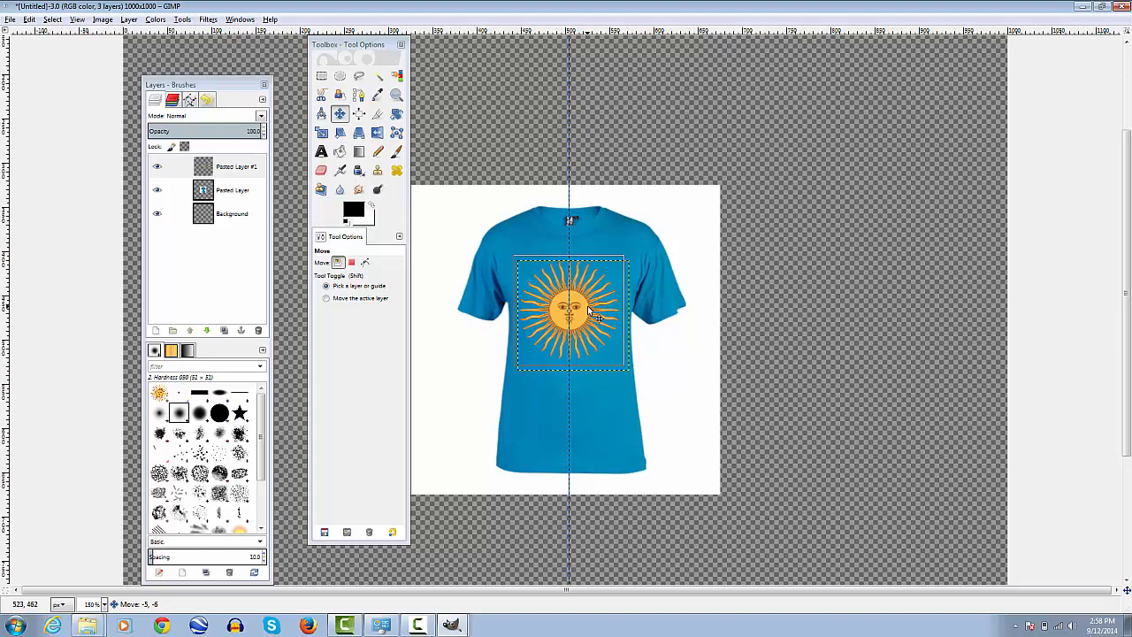
mouse_move(591, 310)
mouse_down()
mouse_move(788, 279)
mouse_move(784, 210)
mouse_move(739, 288)
mouse_move(862, 329)
mouse_move(934, 174)
mouse_move(885, 192)
mouse_move(766, 162)
mouse_move(827, 160)
mouse_move(645, 323)
mouse_move(591, 332)
mouse_up()
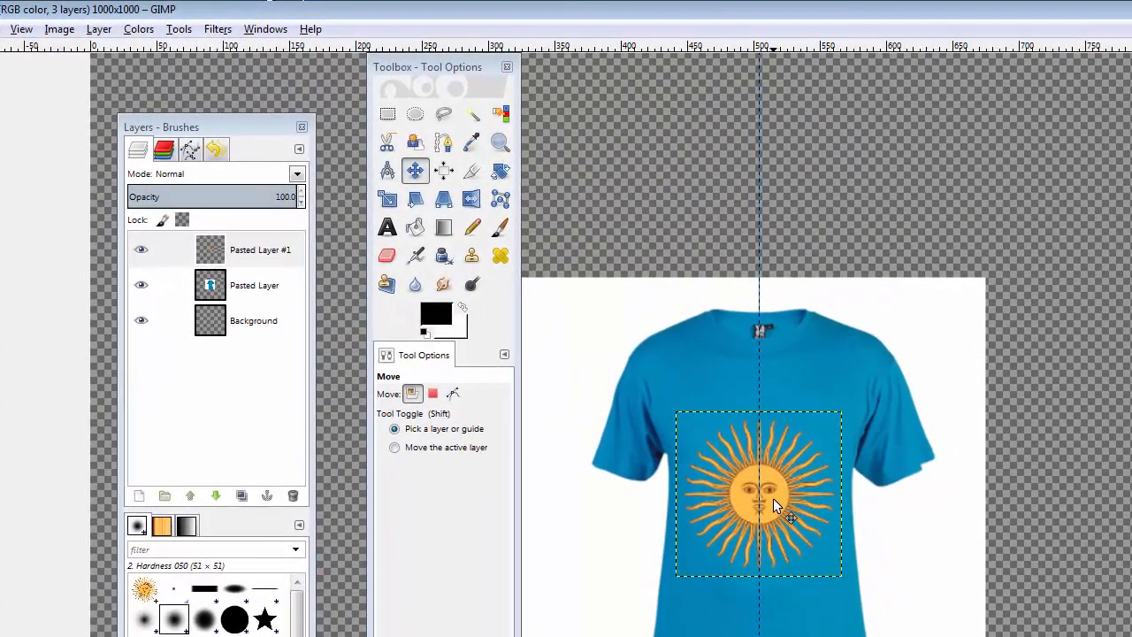
Move the sun layer up along the vertical guide so it sits higher on the T-shirt's chest
drag(773, 498, 773, 452)
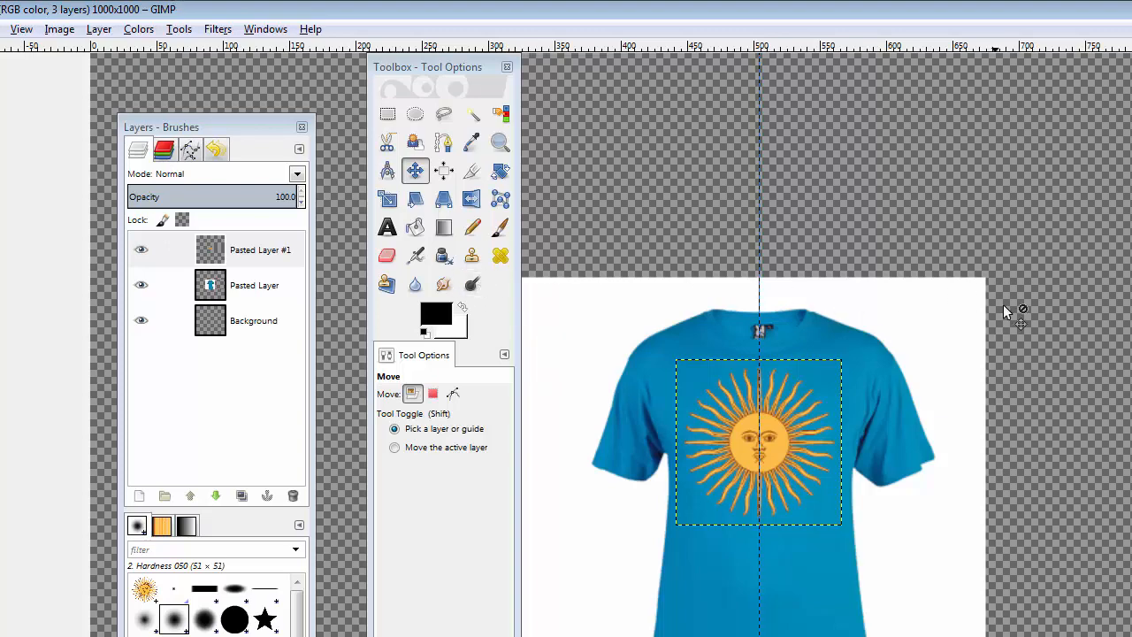
scroll(1090, 445, down, 2)
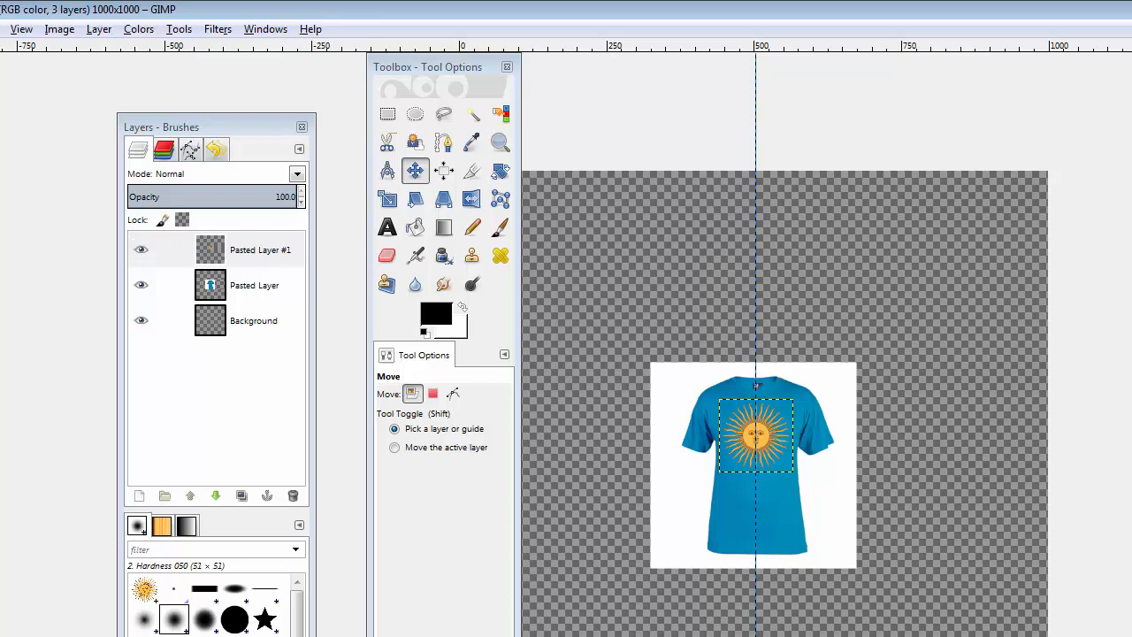
Try autocropping the image while the sun layer is active, and undo the crop
click(59, 29)
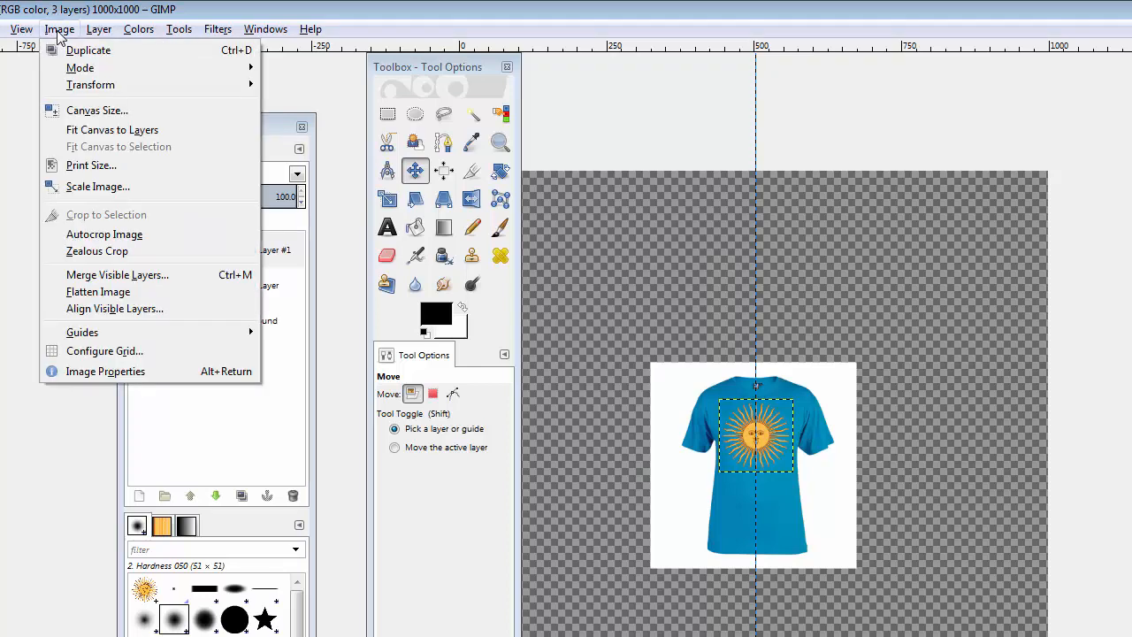
click(176, 237)
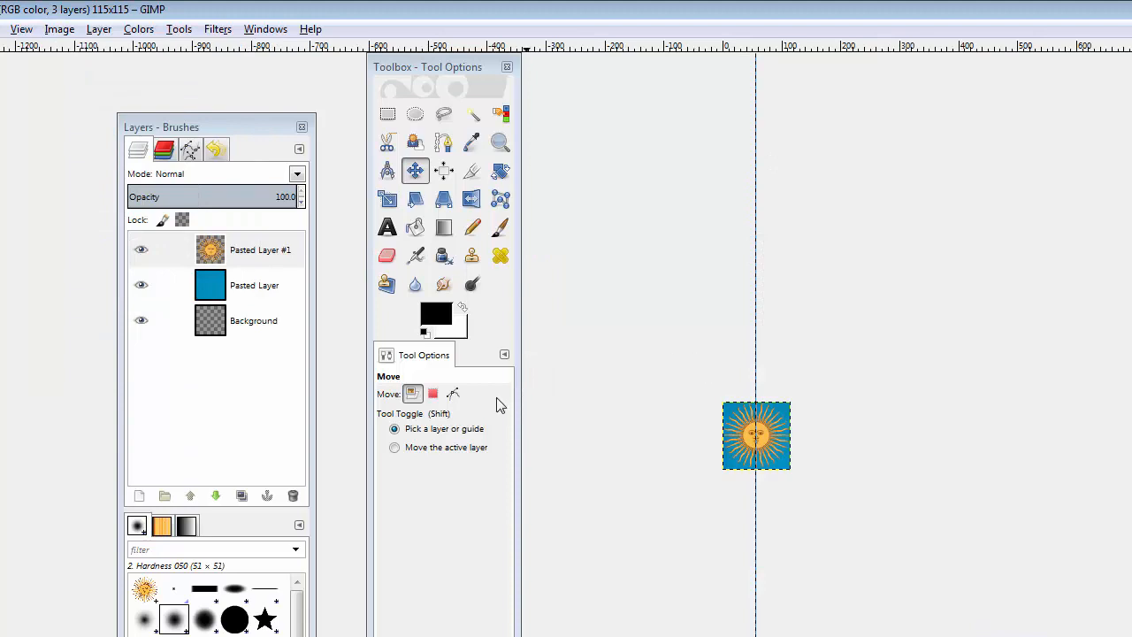
key(ctrl)
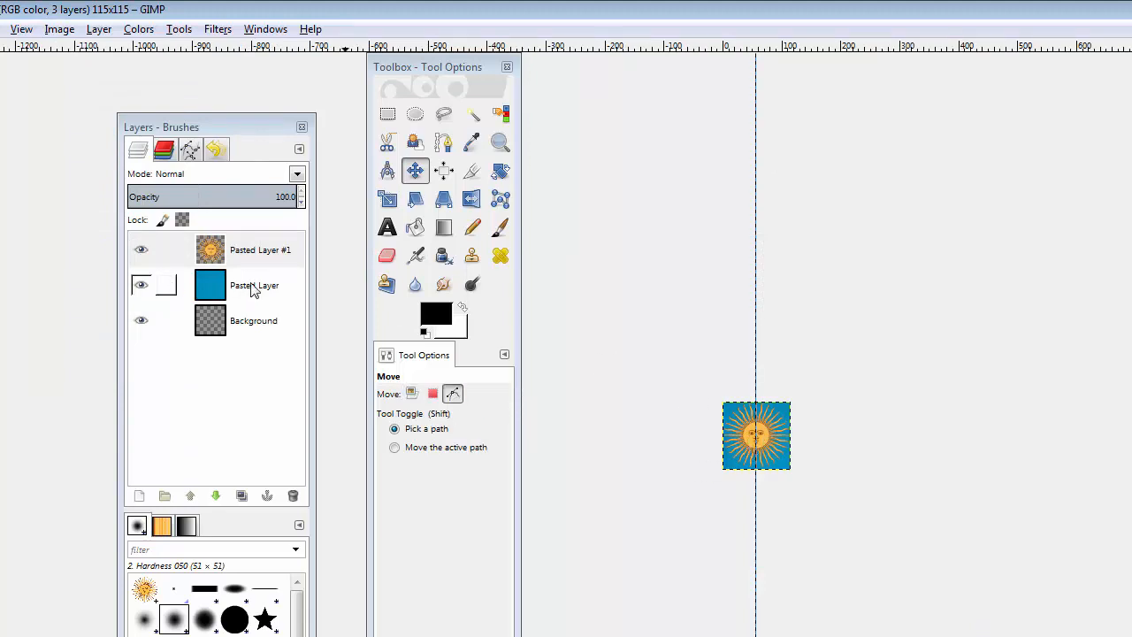
key(ctrl+z)
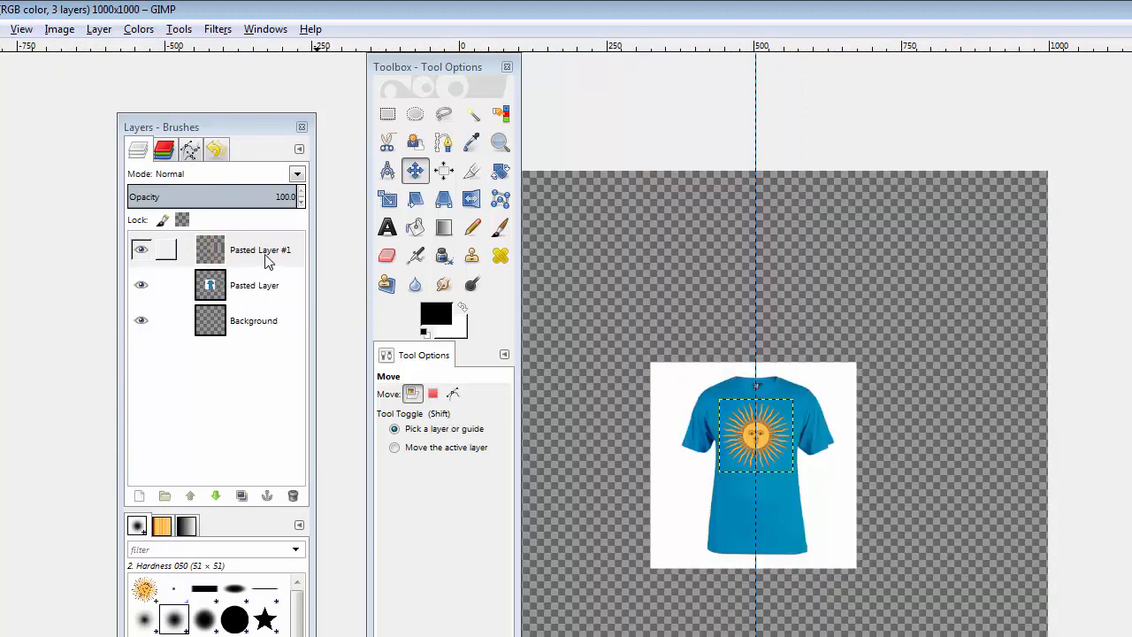
Make the T-shirt layer active and autocrop the image to the T-shirt
click(268, 255)
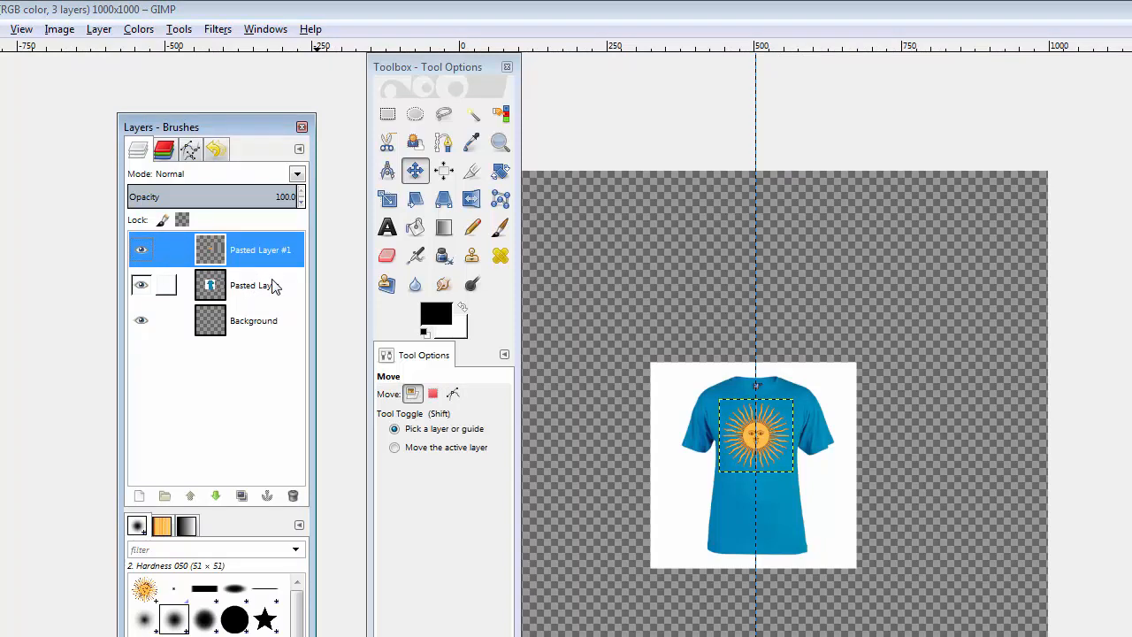
click(274, 287)
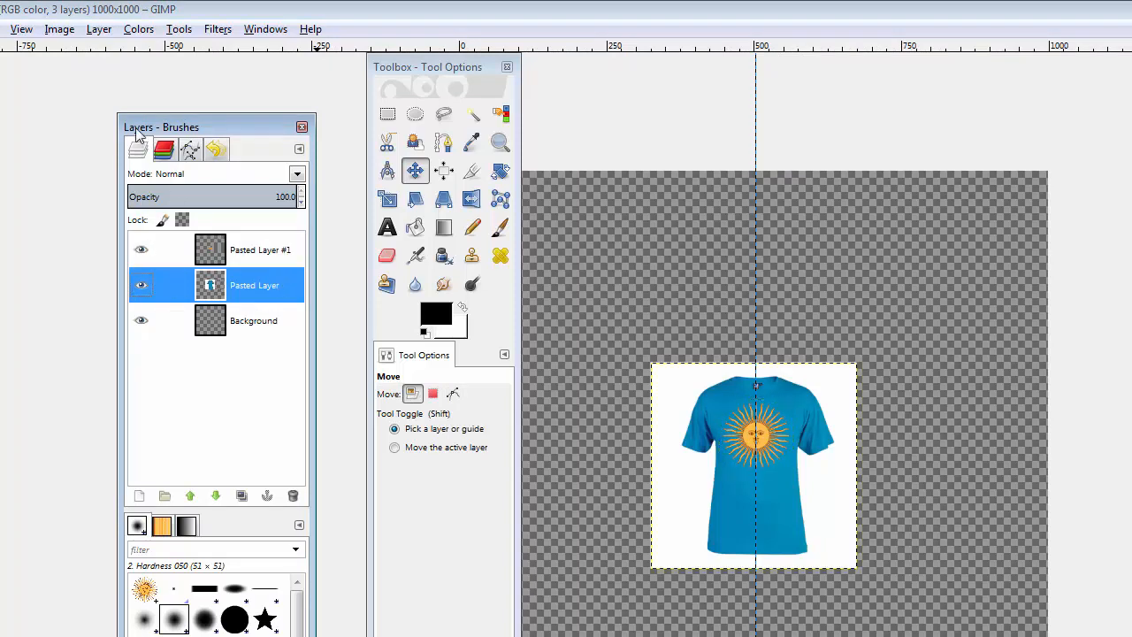
click(69, 32)
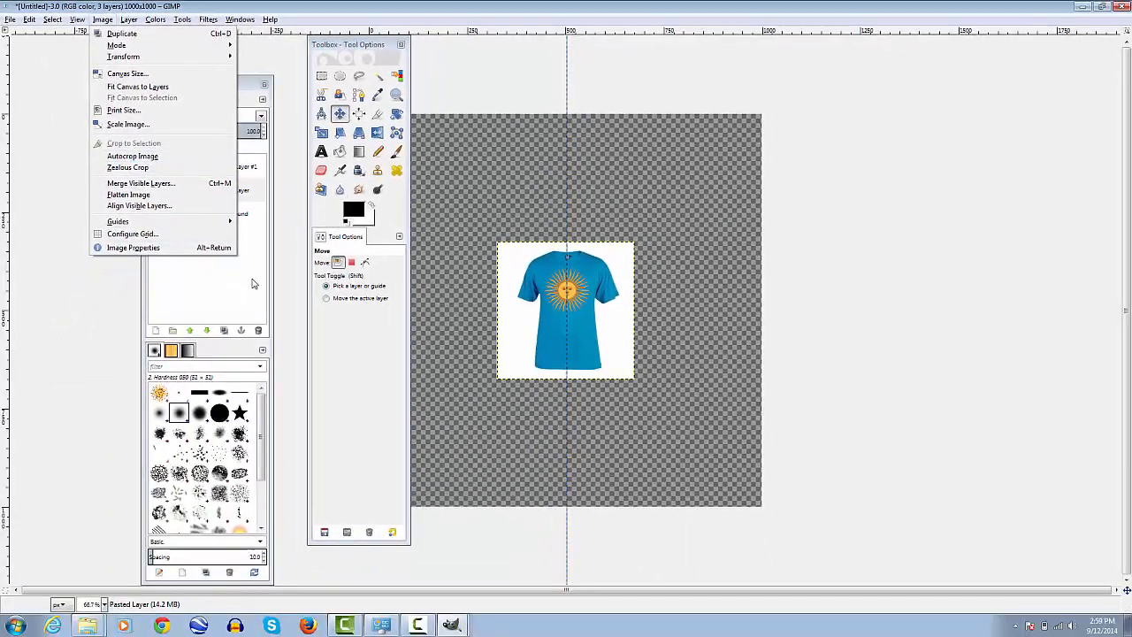
click(252, 283)
click(186, 189)
click(103, 19)
click(133, 156)
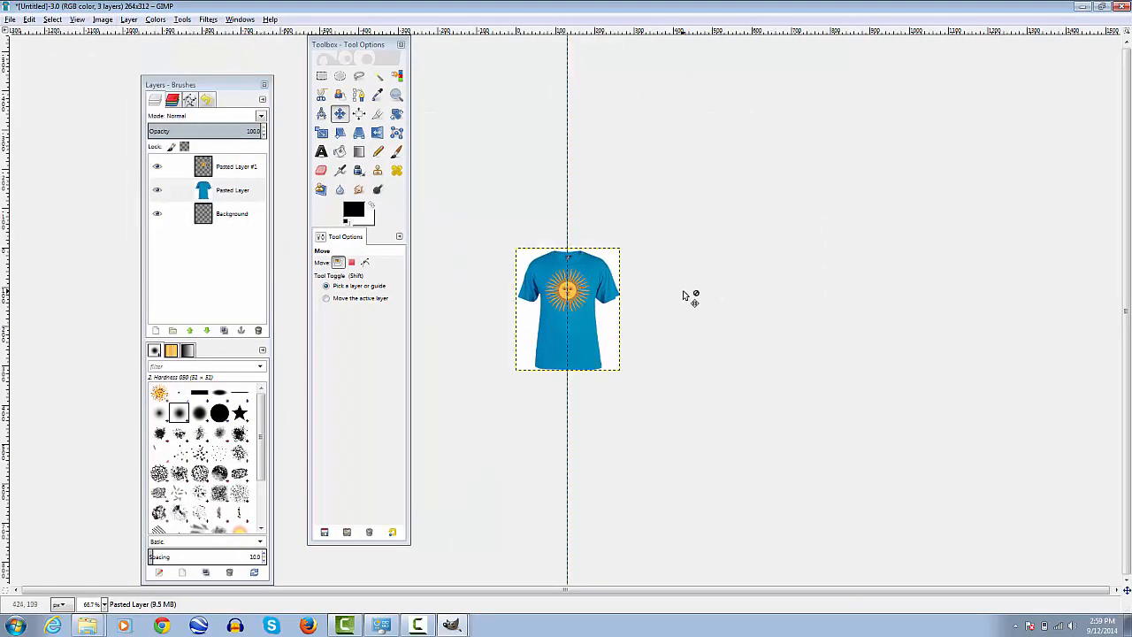
Save the image as Argentine Sun Project.xcf in the GIMP Projects folder on the Desktop
scroll(685, 298, up, 3)
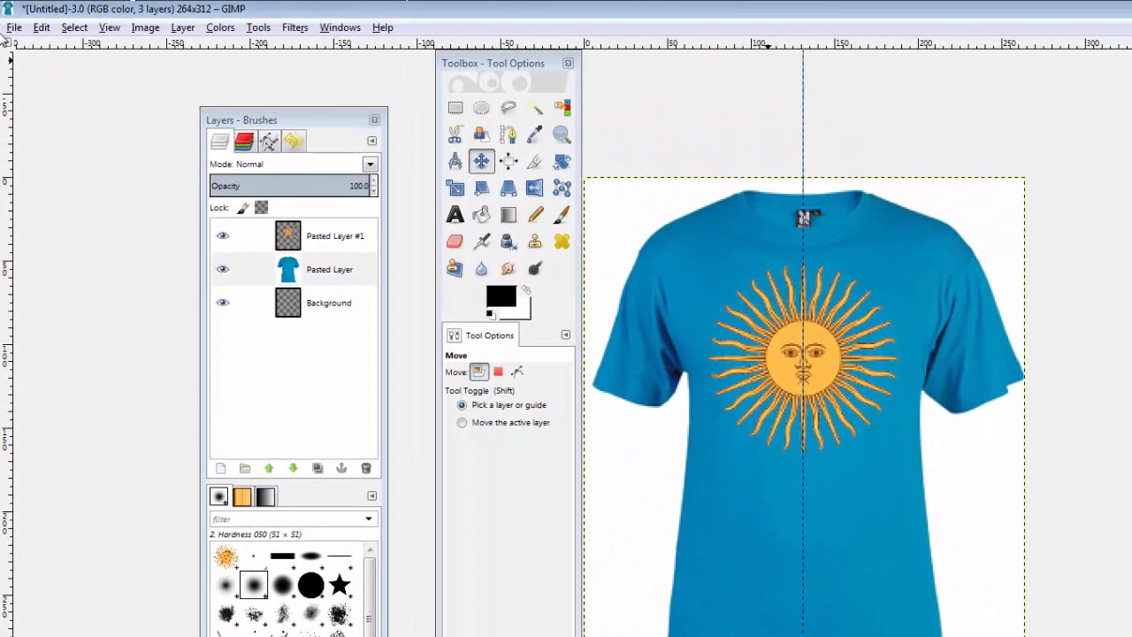
click(9, 20)
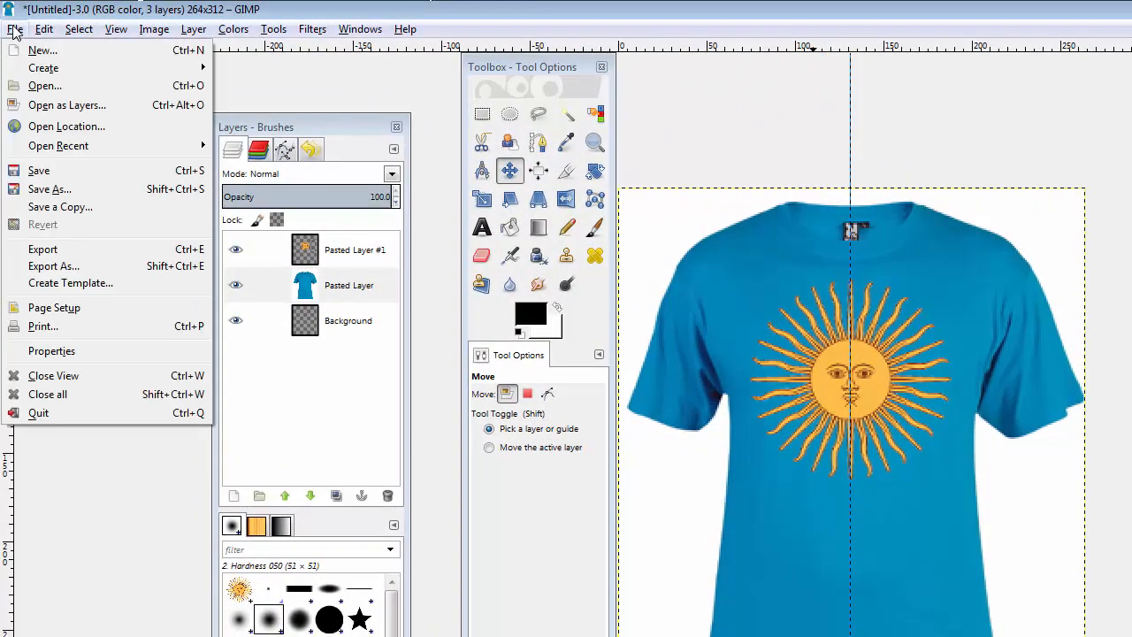
click(65, 191)
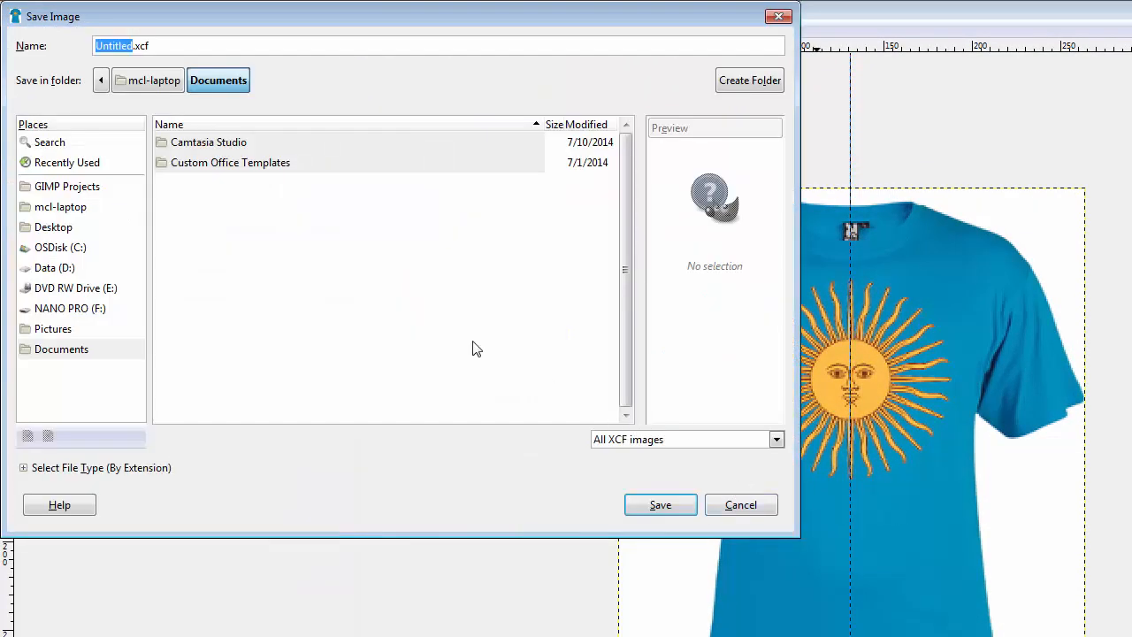
text(Argentine Sun Project)
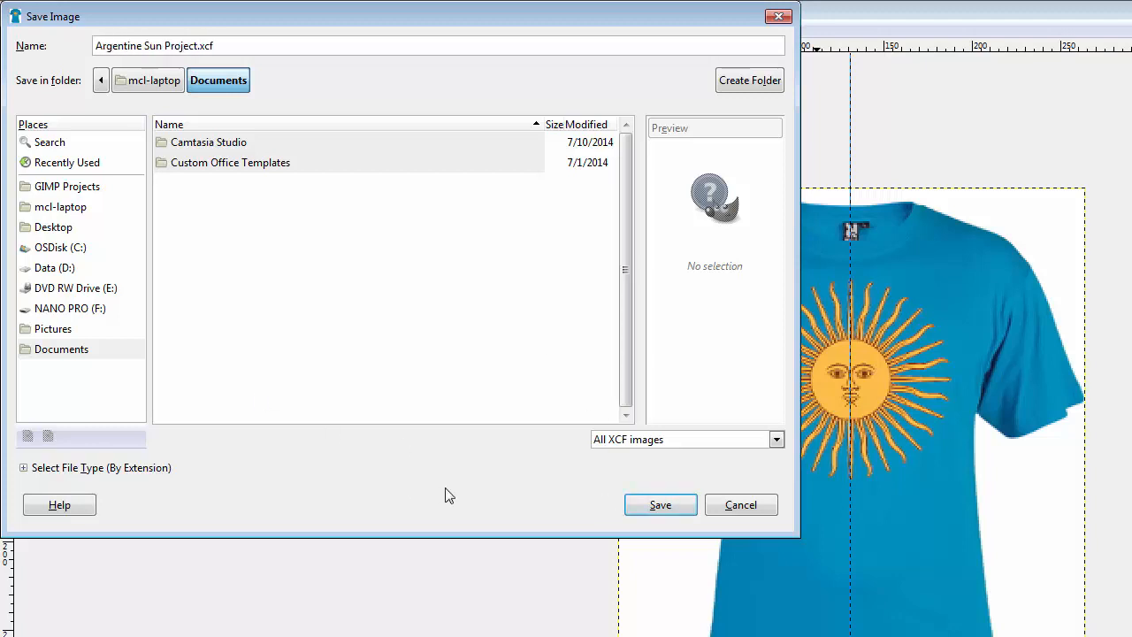
click(58, 228)
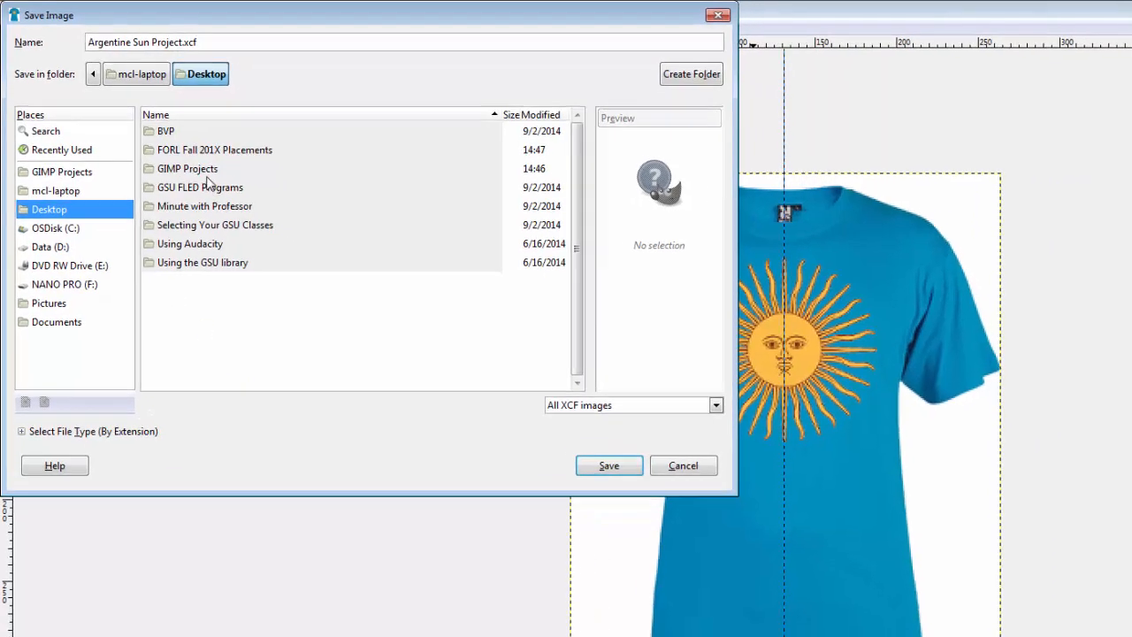
double_click(204, 183)
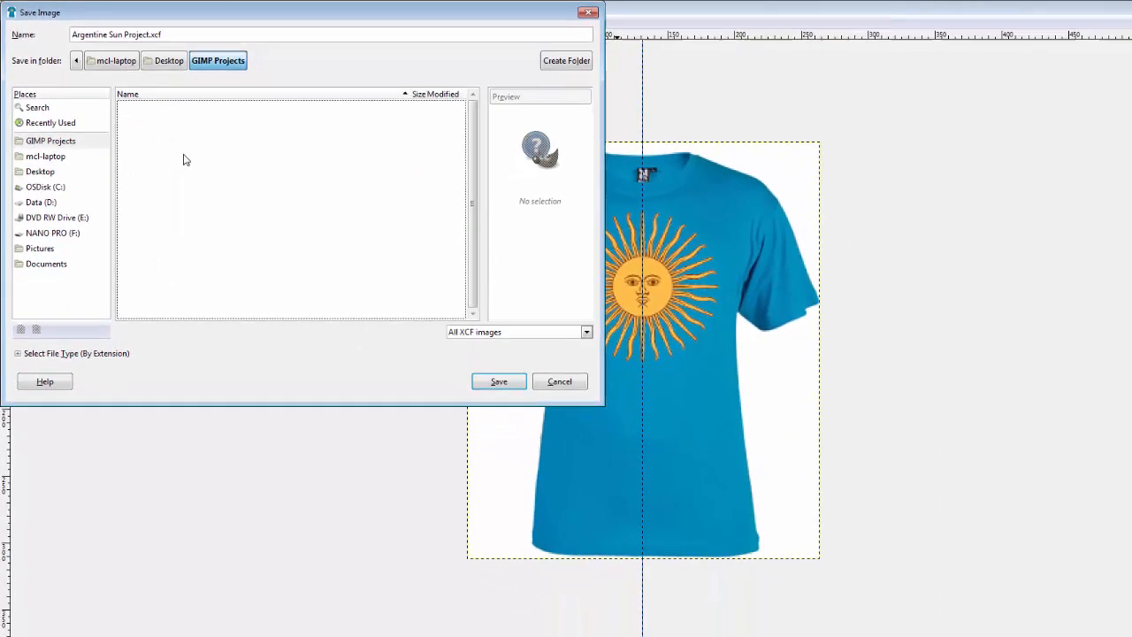
click(439, 337)
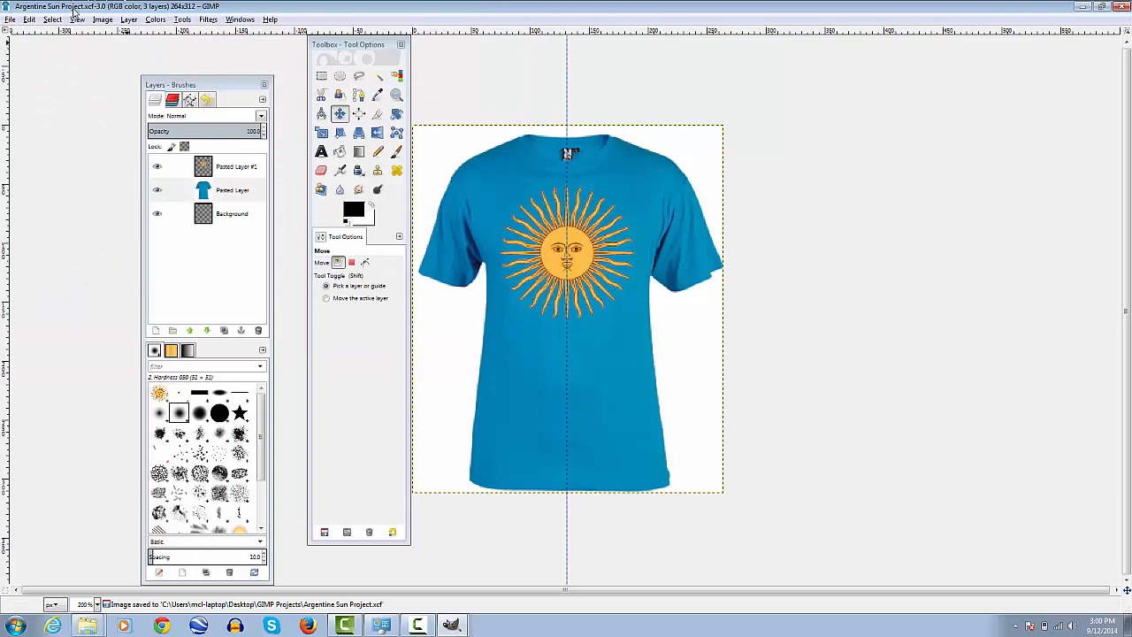
Export the image as Argentine Sun Project.png to the GIMP Projects folder, keeping the default PNG options with compression level 9
click(253, 162)
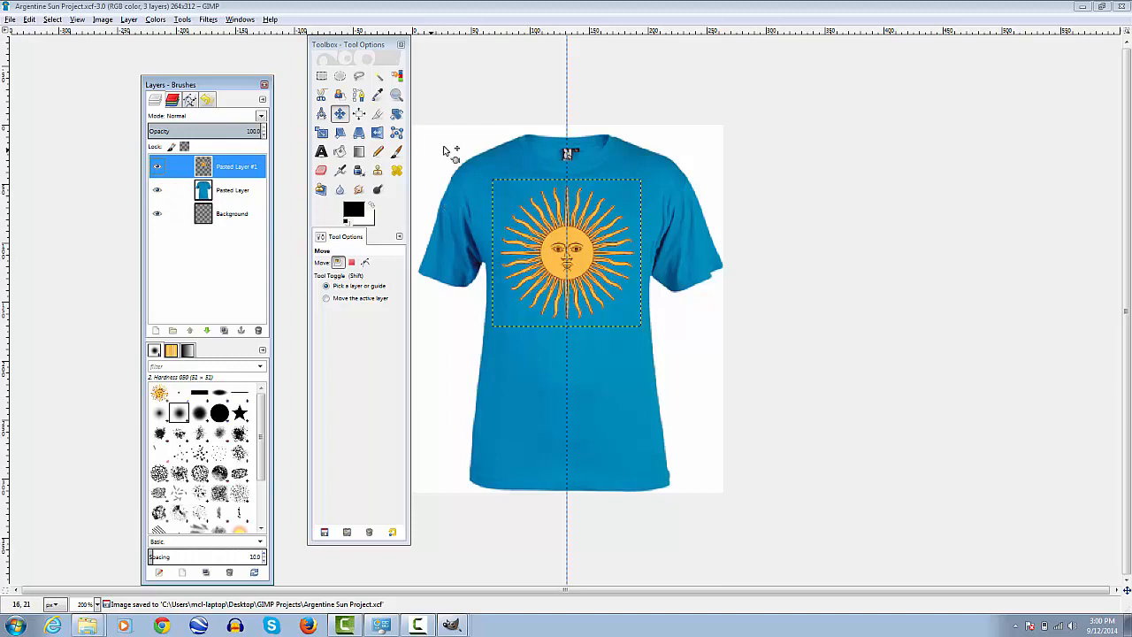
click(8, 20)
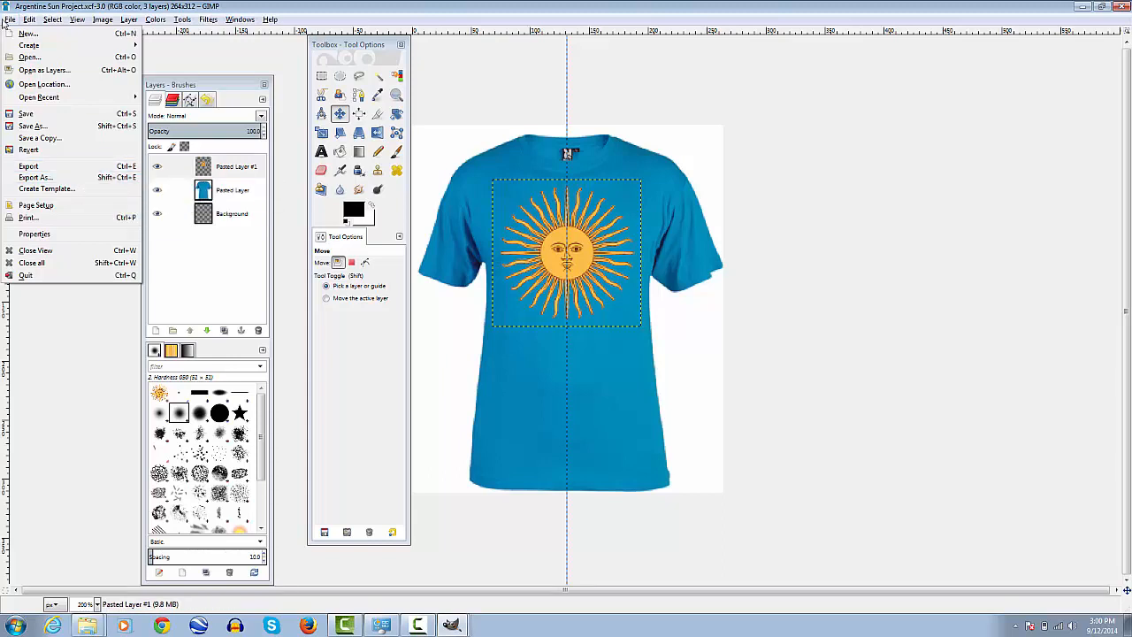
click(55, 168)
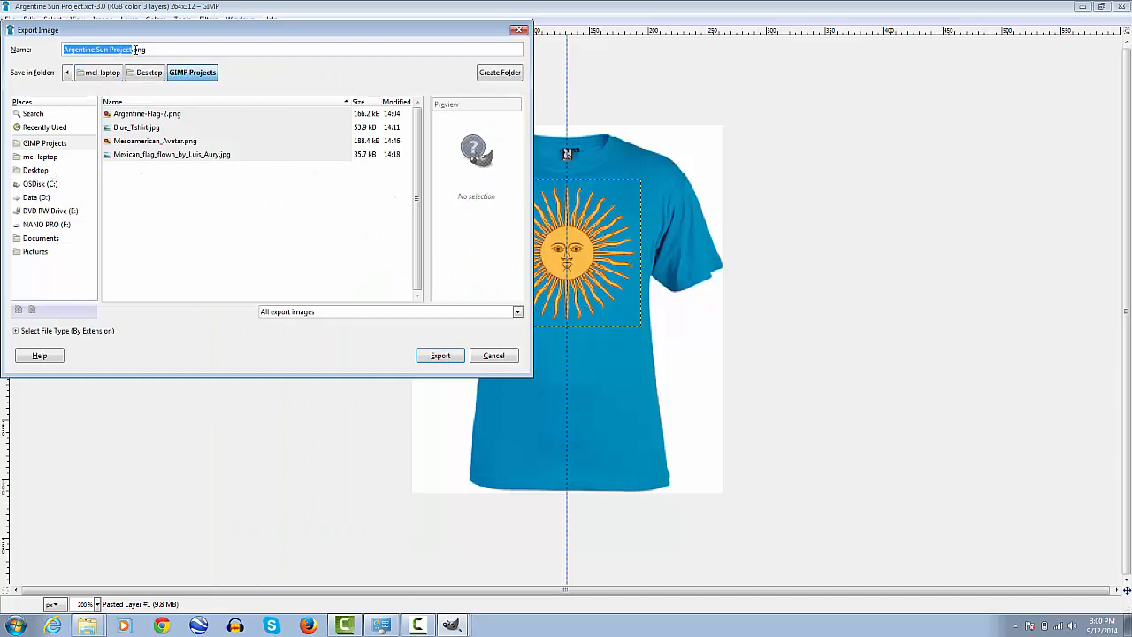
click(15, 331)
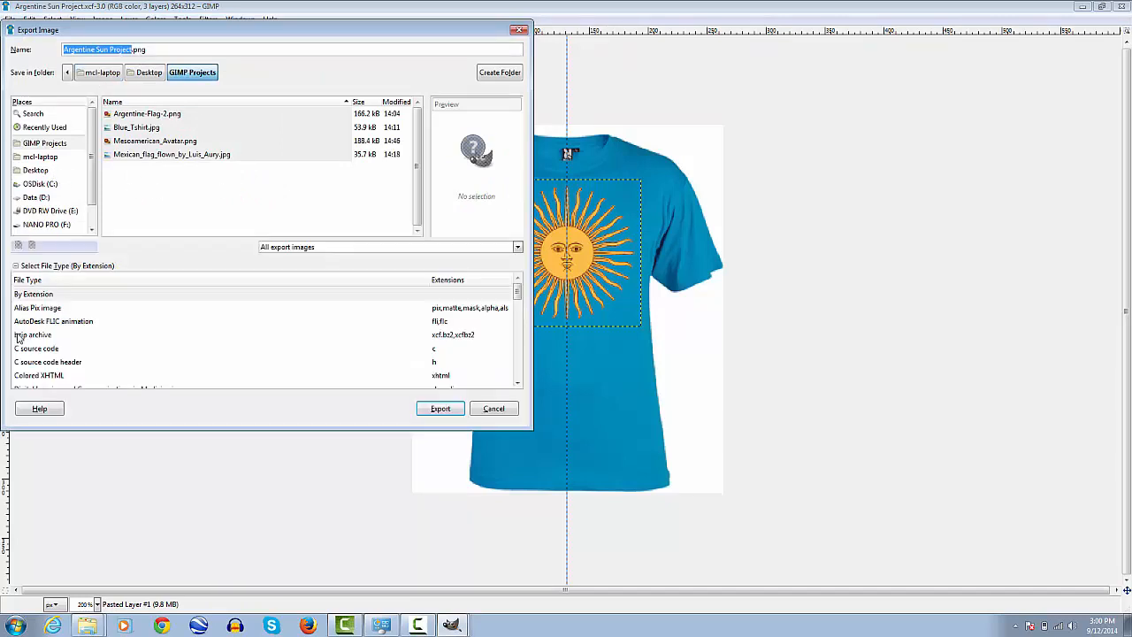
scroll(59, 336, down, 2)
scroll(49, 349, up, 2)
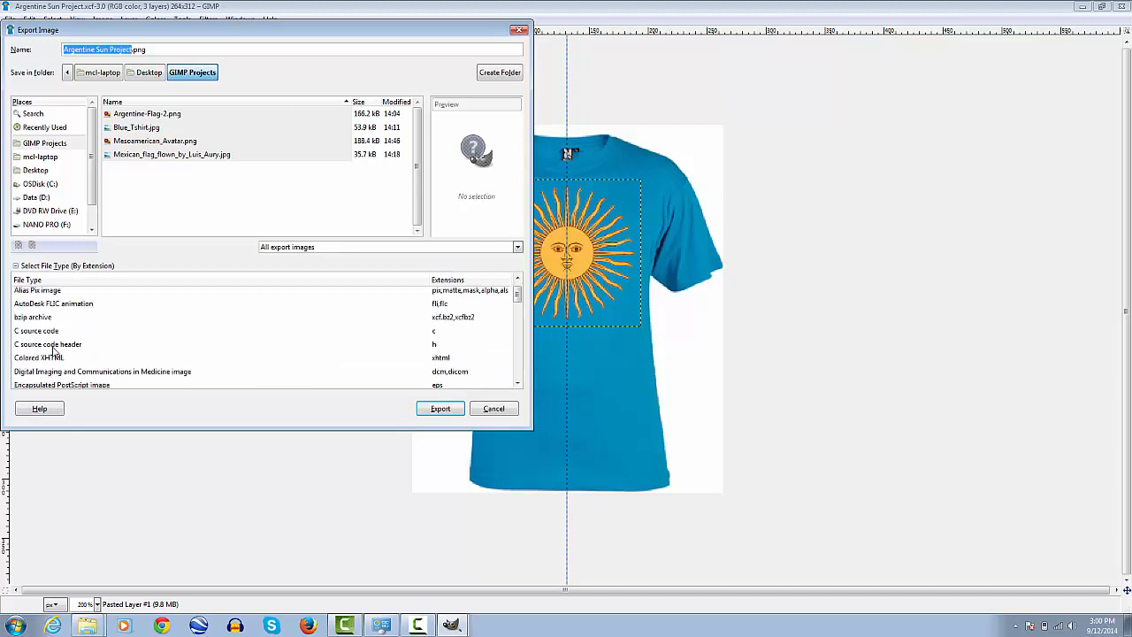
scroll(62, 340, down, 4)
scroll(252, 342, down, 6)
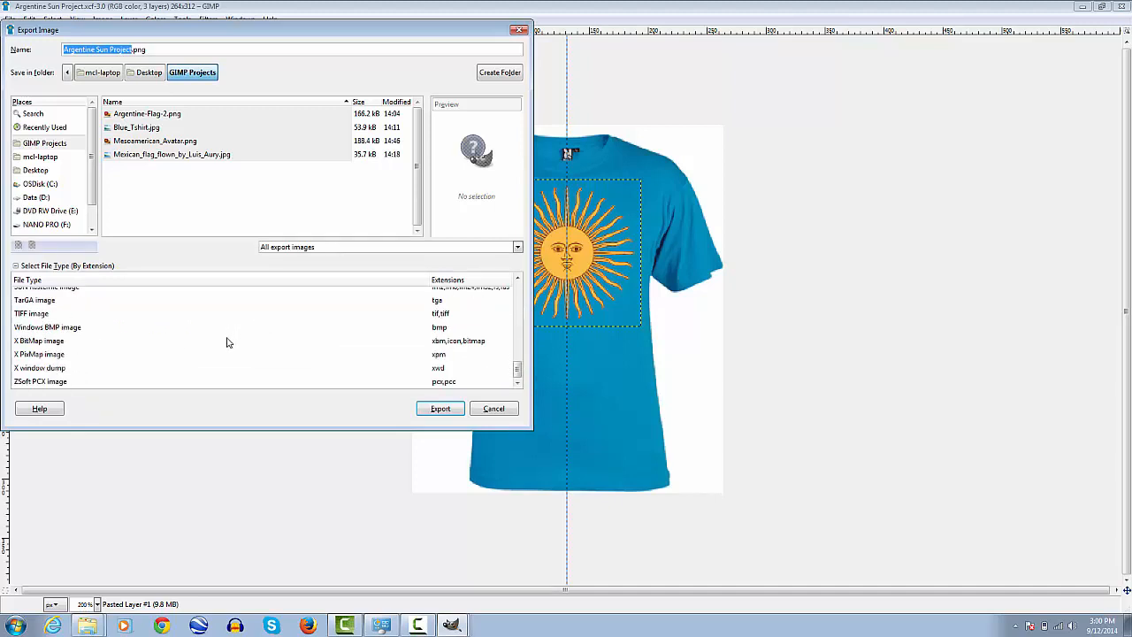
scroll(230, 347, up, 3)
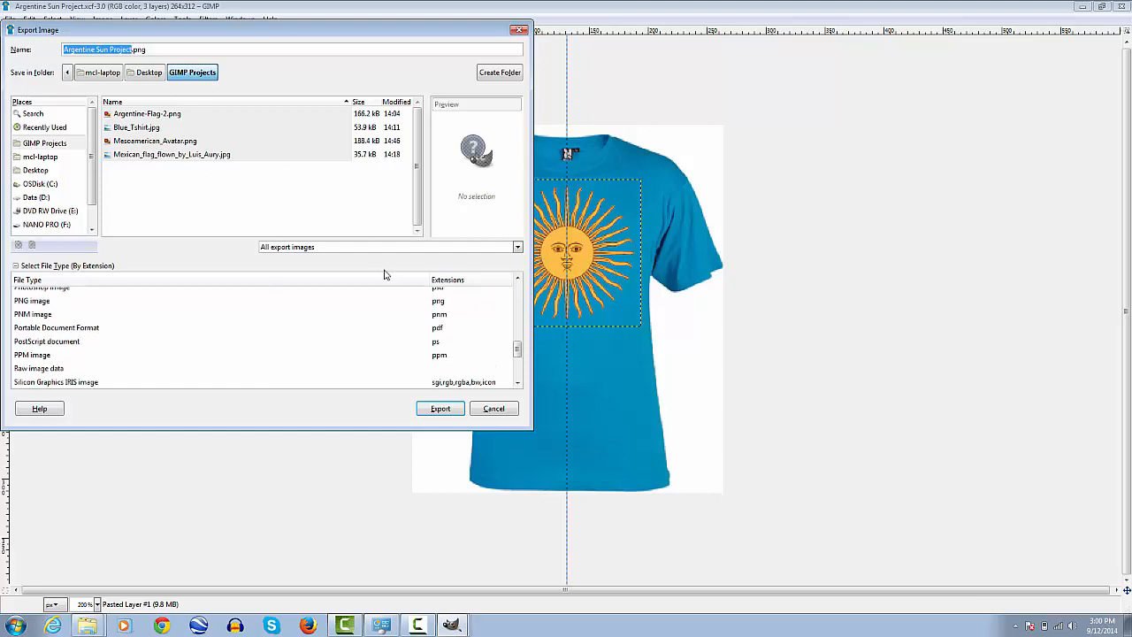
click(440, 409)
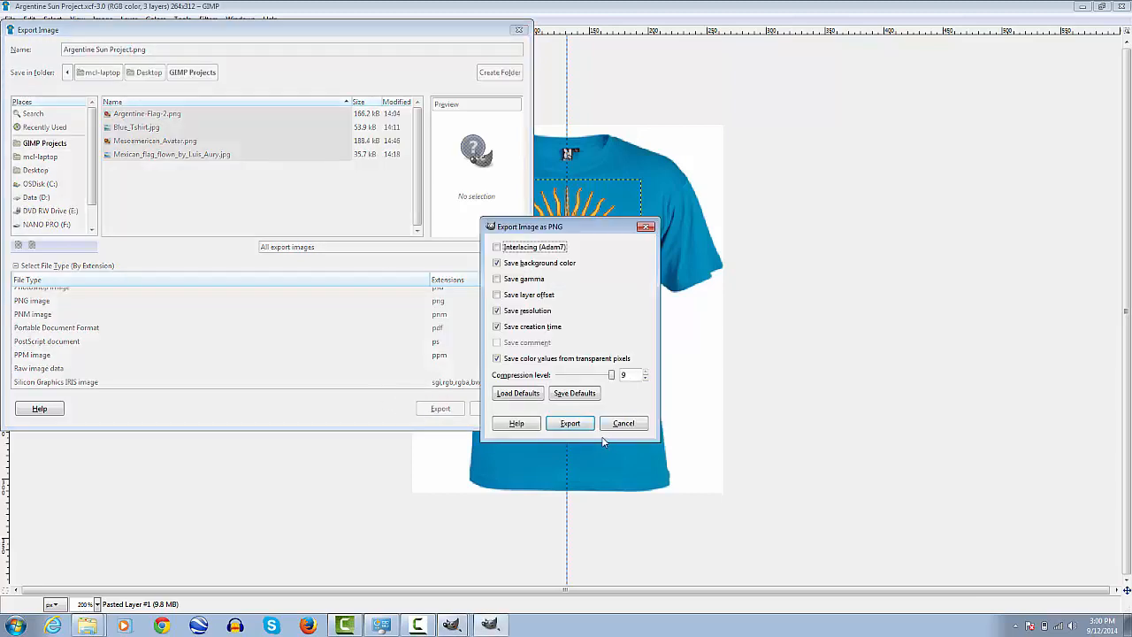
click(571, 424)
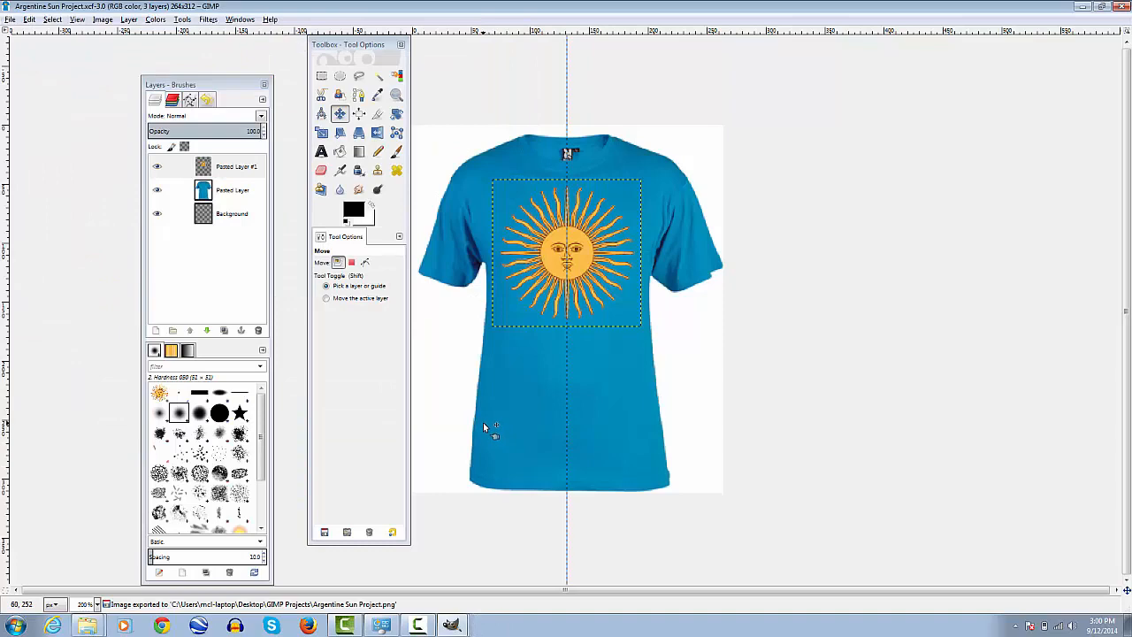
Switch to the desktop's GIMP Projects folder, open the exported Argentine Sun Project PNG in Windows Photo Viewer and inspect the print up close
key(super+d)
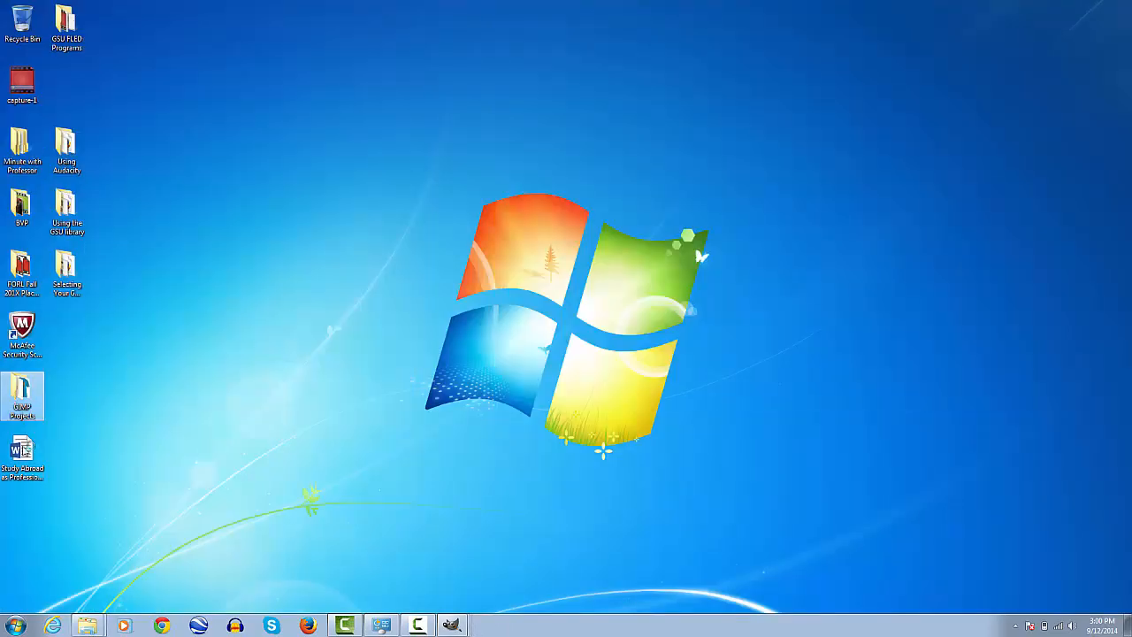
double_click(22, 393)
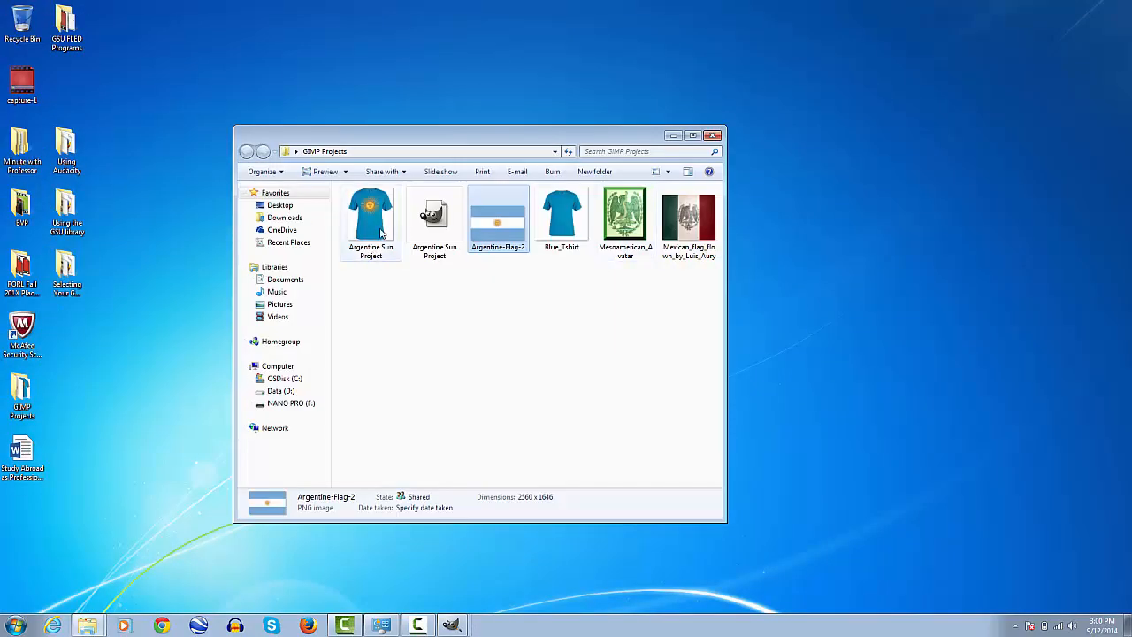
double_click(381, 232)
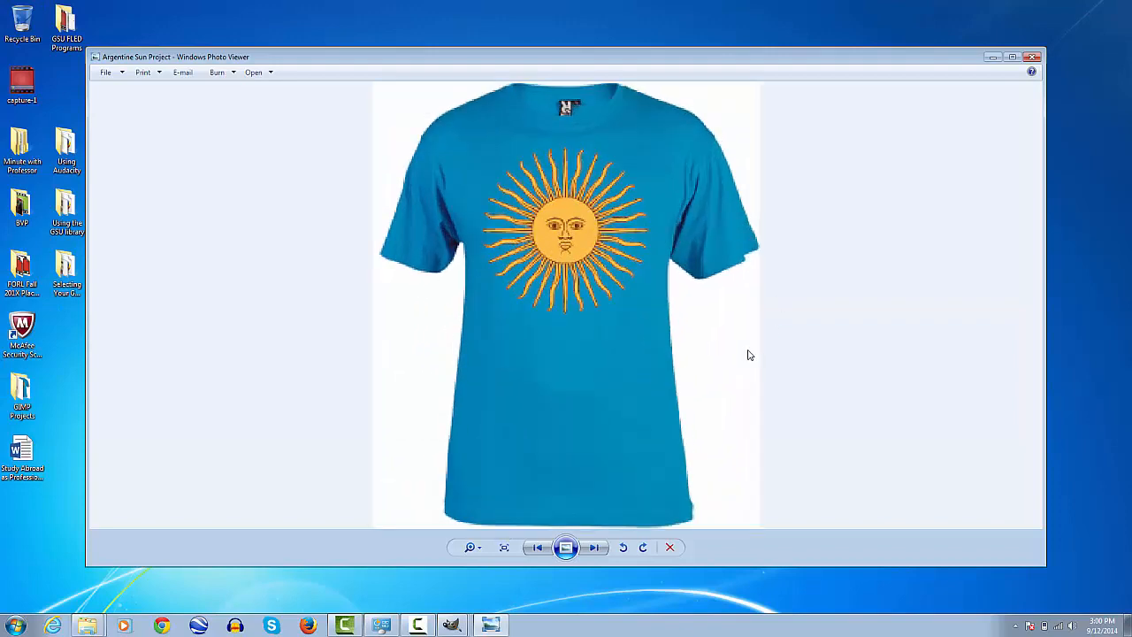
scroll(746, 345, up, 2)
drag(612, 172, 609, 351)
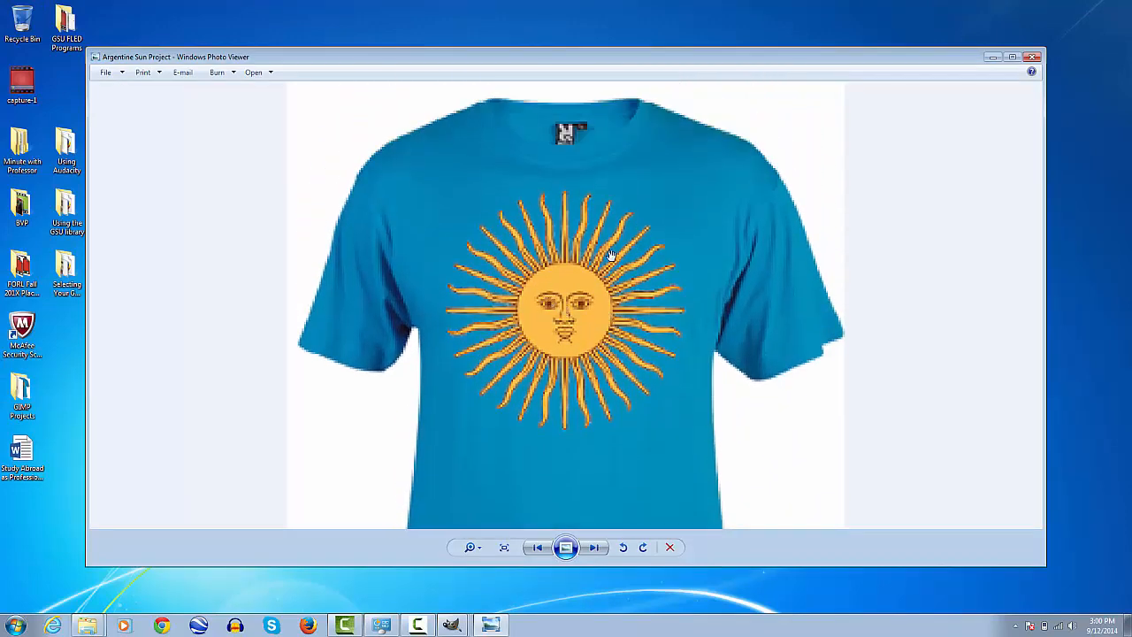
scroll(763, 212, down, 3)
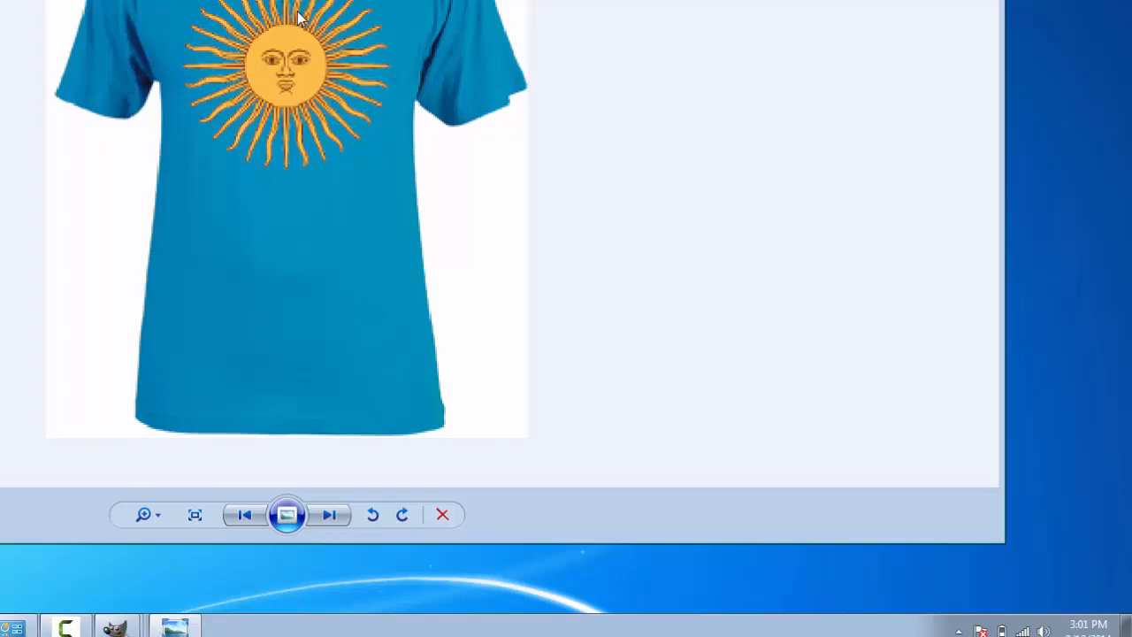
click(67, 628)
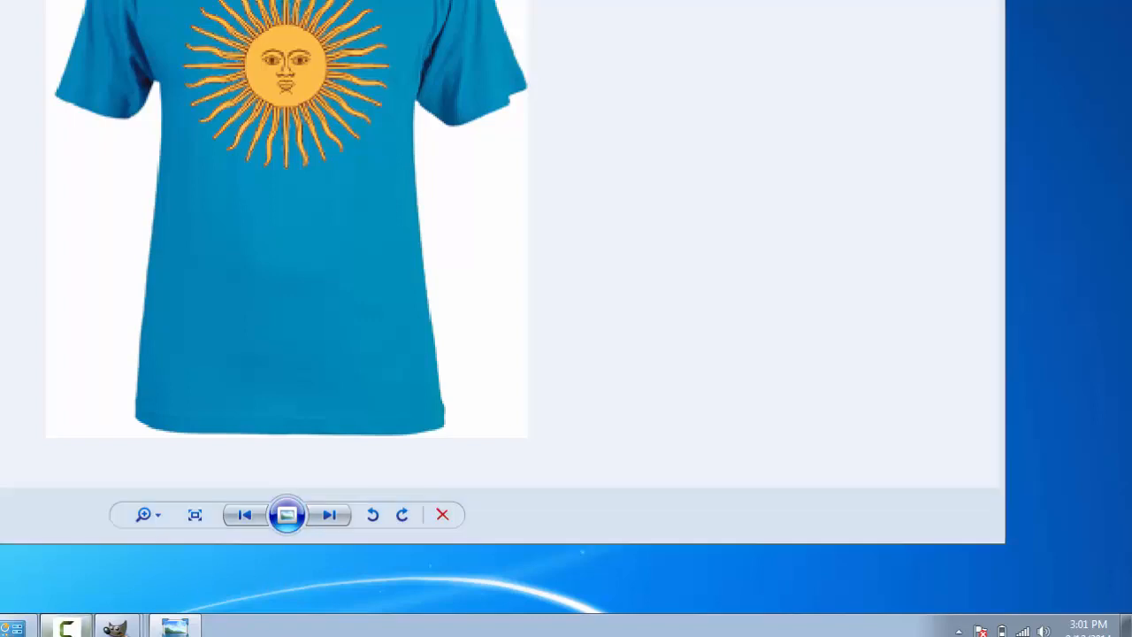